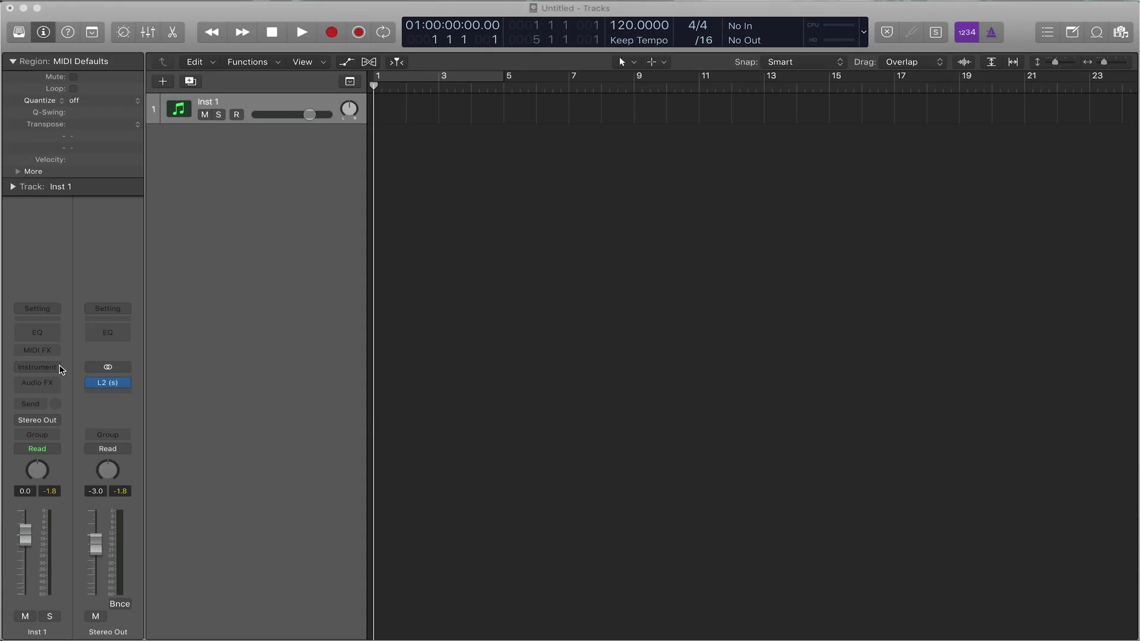
# Step: Insert the stereo EXS24 sampler on the Inst 1 track
pyautogui.click(60, 369)
pyautogui.moveTo(67, 394)
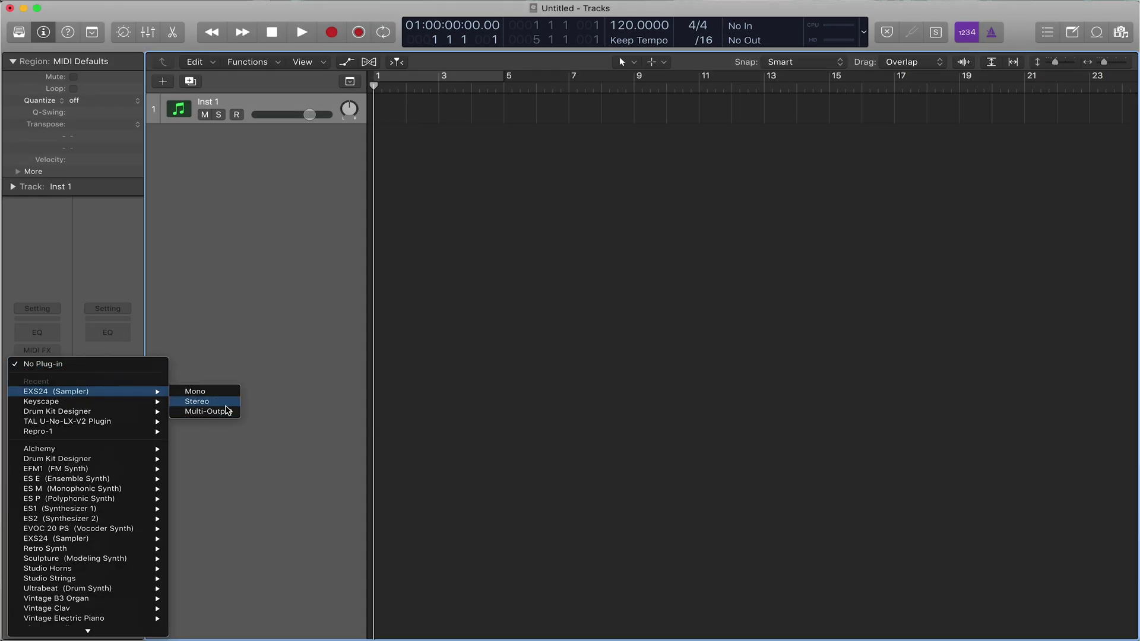
pyautogui.click(224, 404)
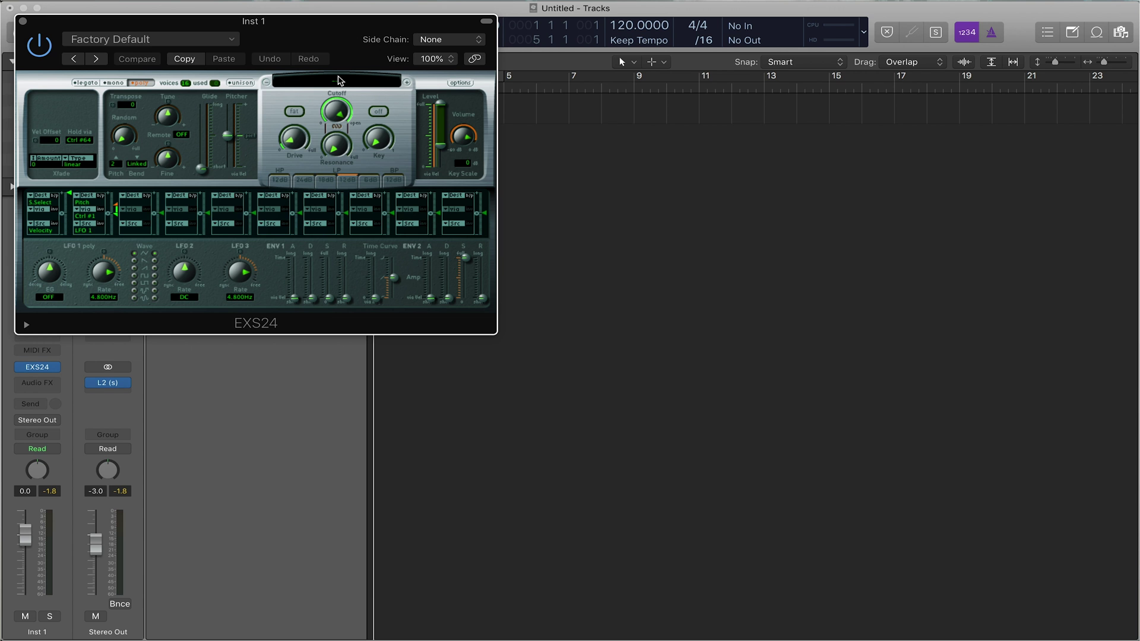
# Step: Load the Factory > Acoustic Pianos > Grand Piano instrument into the EXS24
pyautogui.click(337, 81)
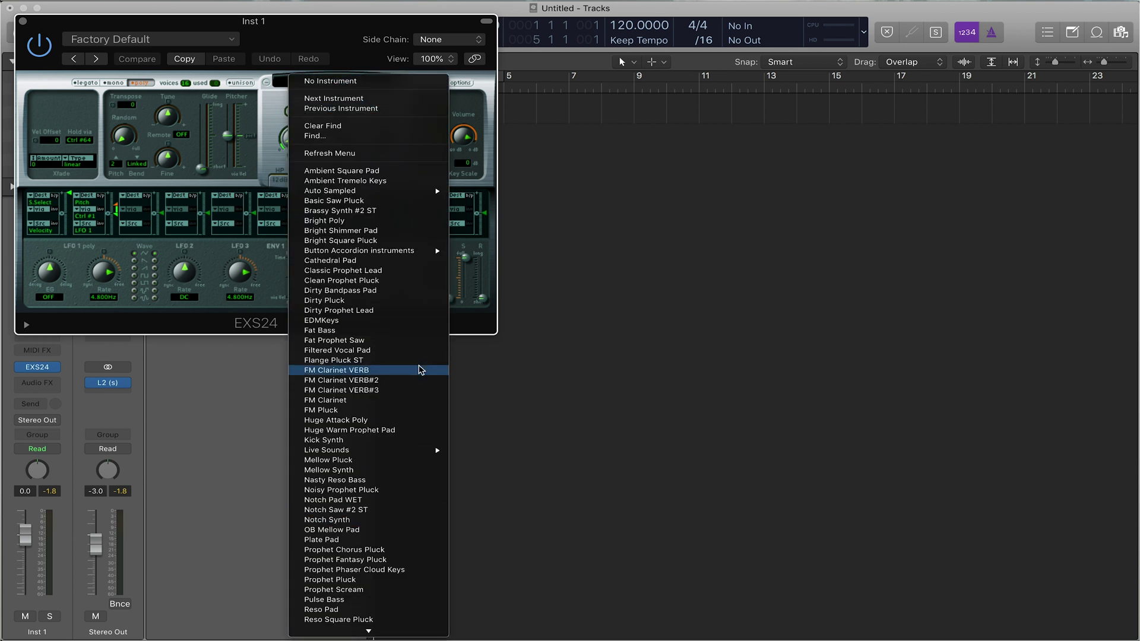
pyautogui.moveTo(410, 639)
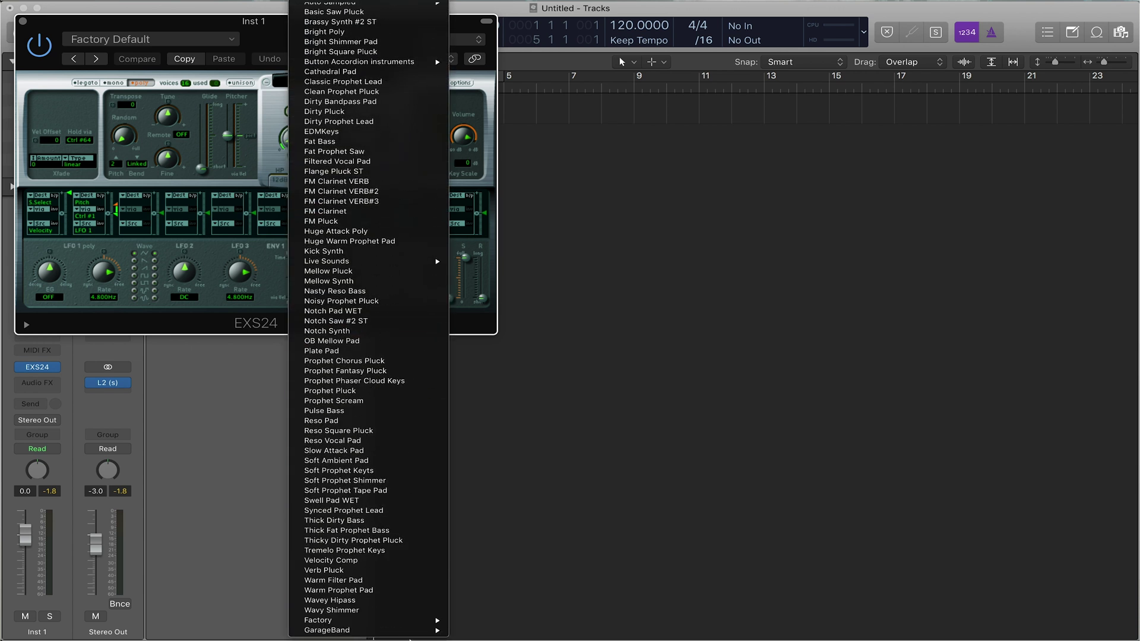
pyautogui.moveTo(374, 622)
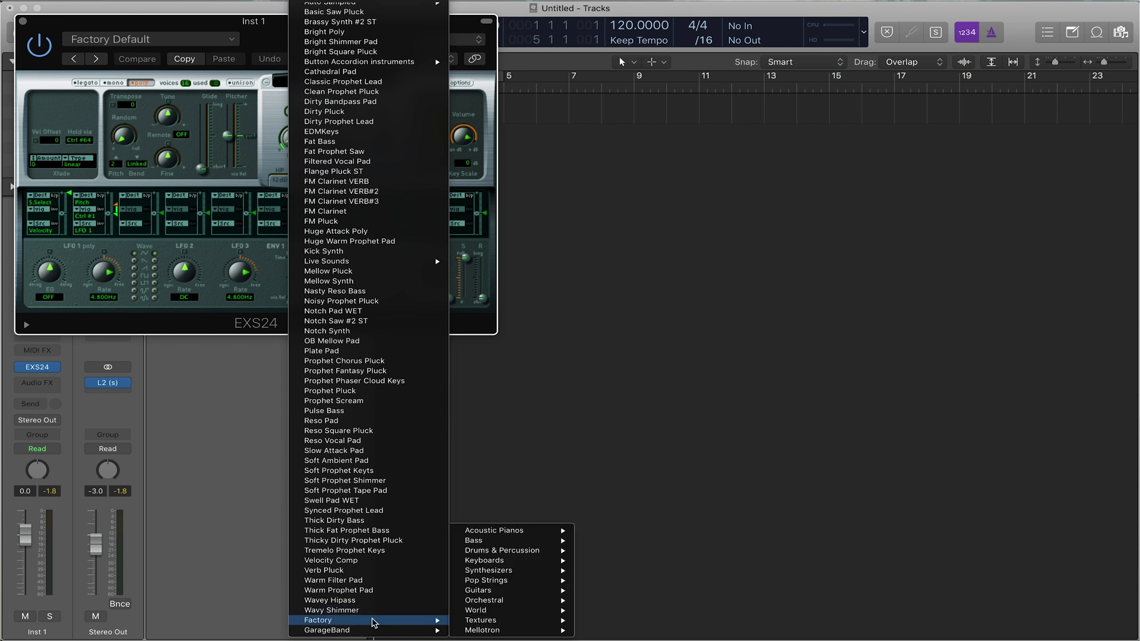
pyautogui.moveTo(518, 533)
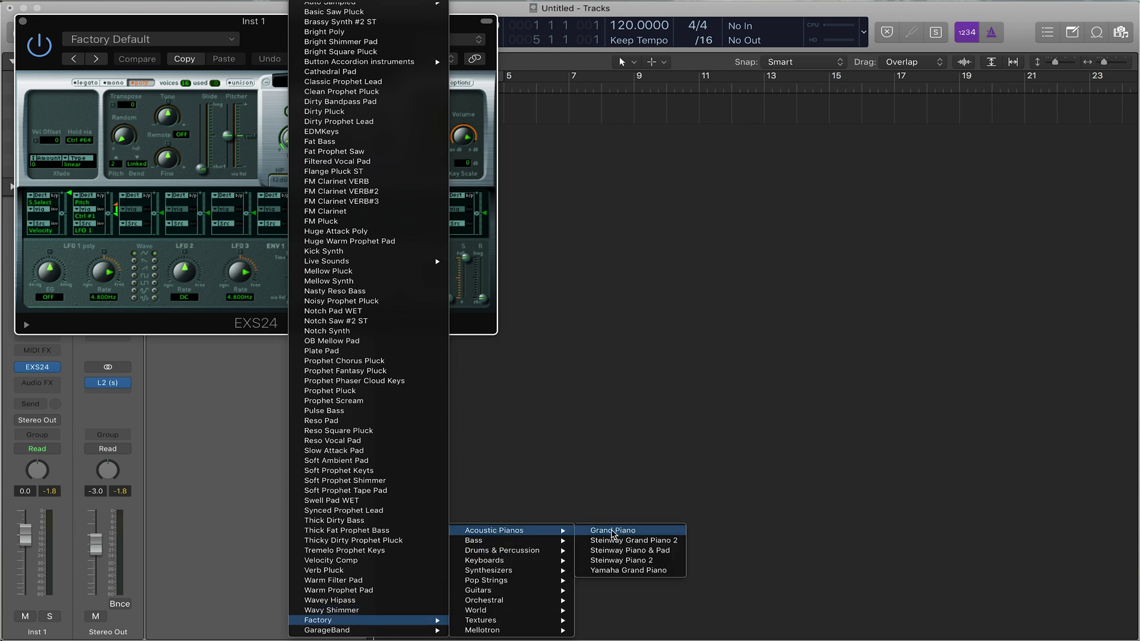
pyautogui.click(614, 532)
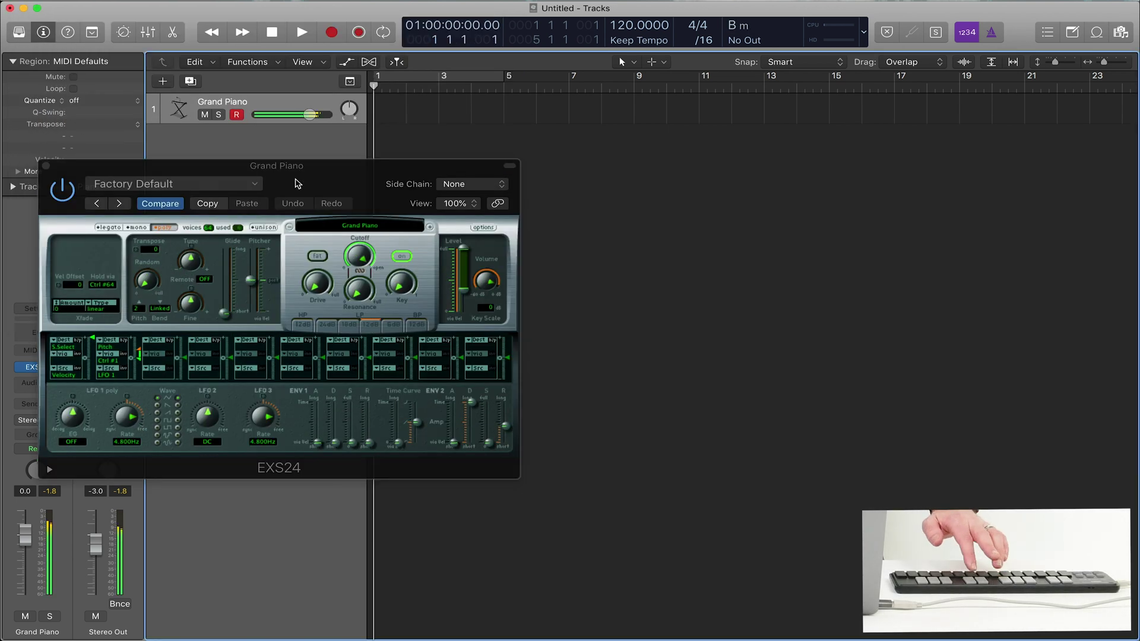
# Step: Move the EXS24 window aside and load Factory > Orchestral > Keyboards > Celesta
pyautogui.moveTo(297, 180); pyautogui.dragTo(687, 123)
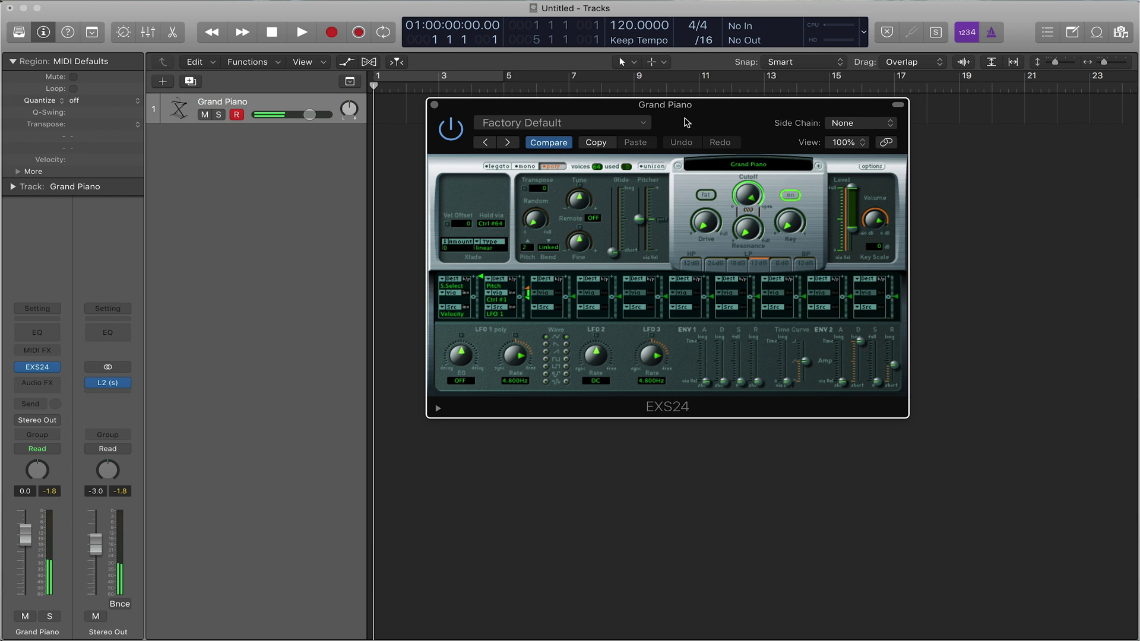
pyautogui.click(744, 167)
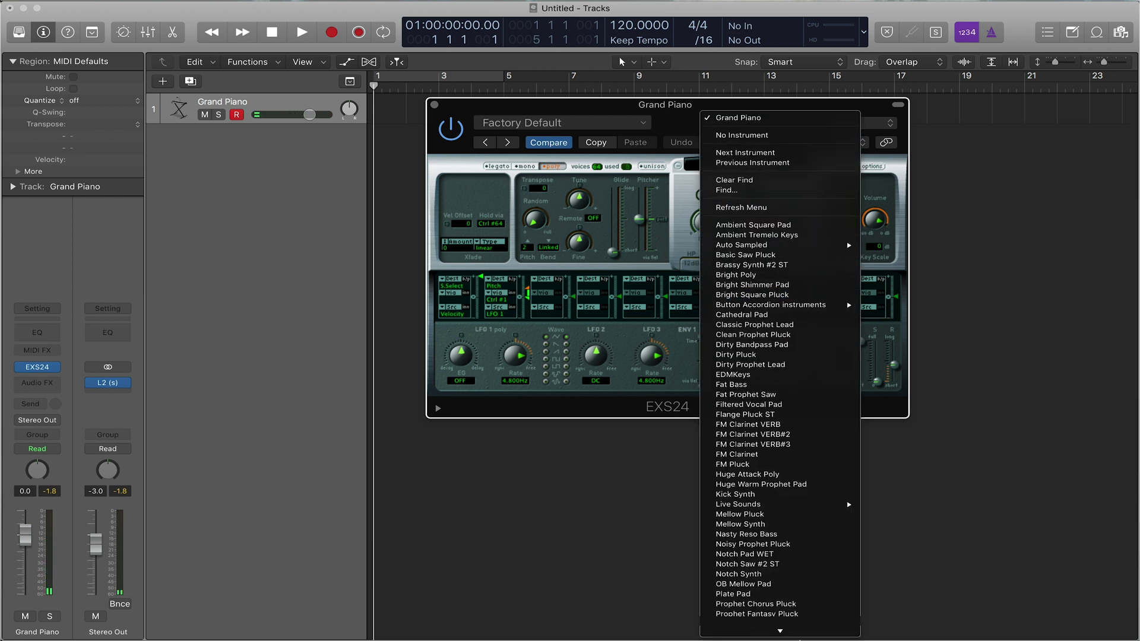
pyautogui.scroll(-8, 780, 629)
pyautogui.moveTo(796, 621)
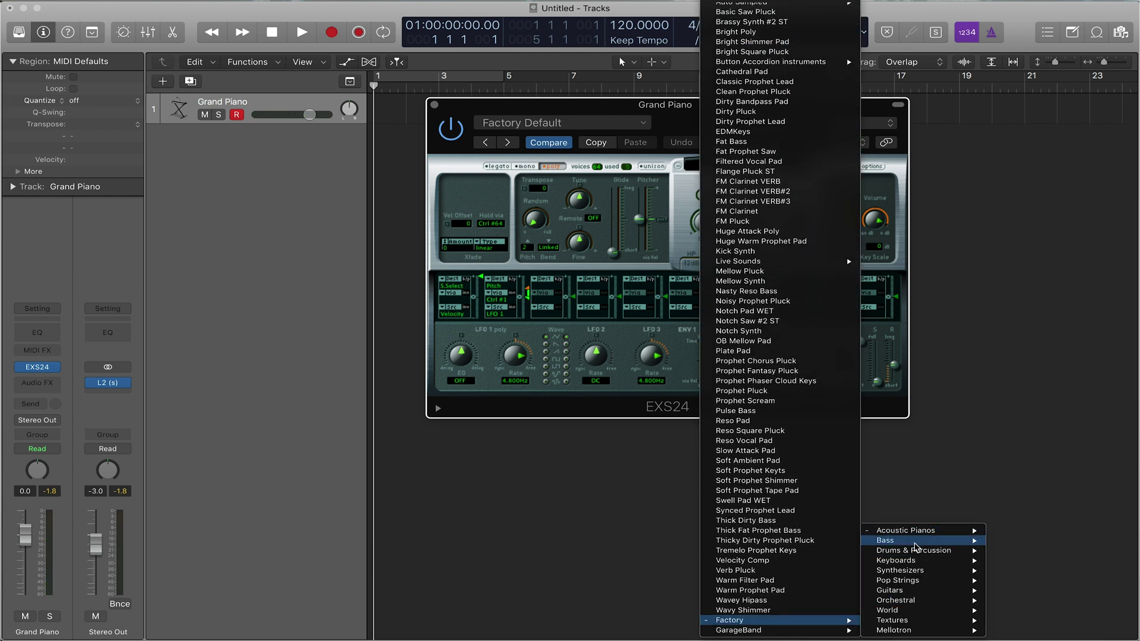
pyautogui.moveTo(910, 531)
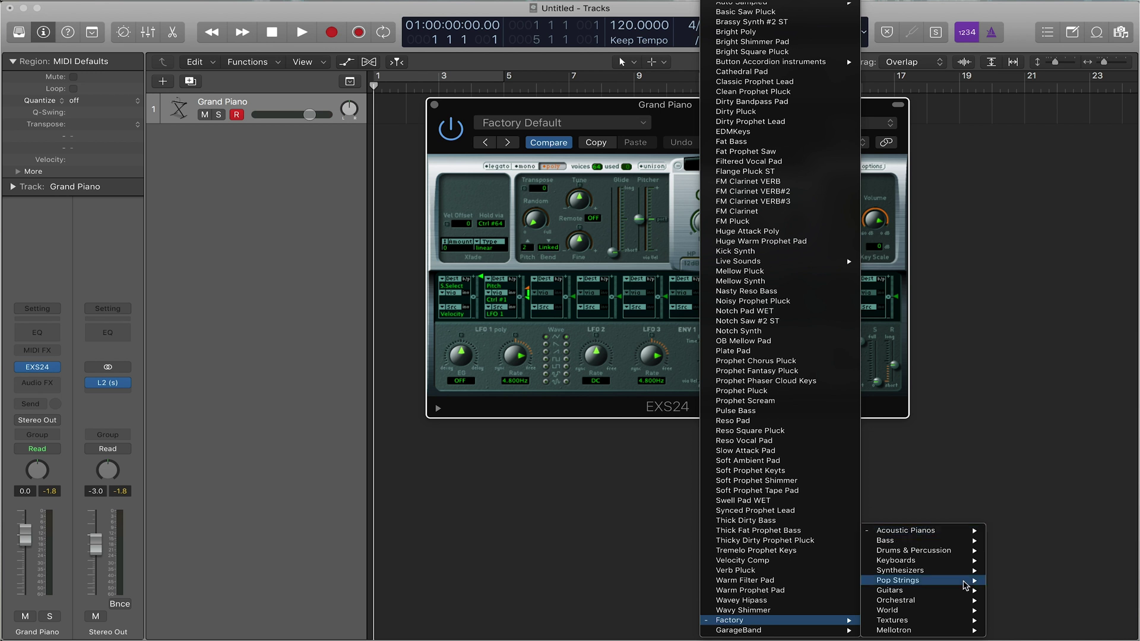
pyautogui.moveTo(928, 603)
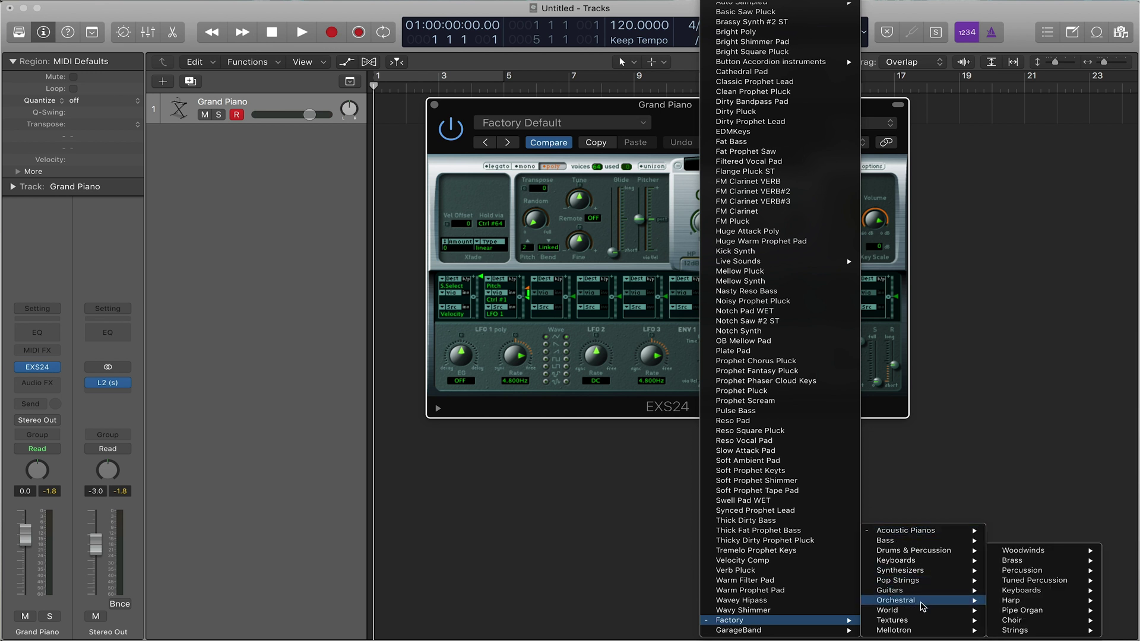
pyautogui.moveTo(1017, 592)
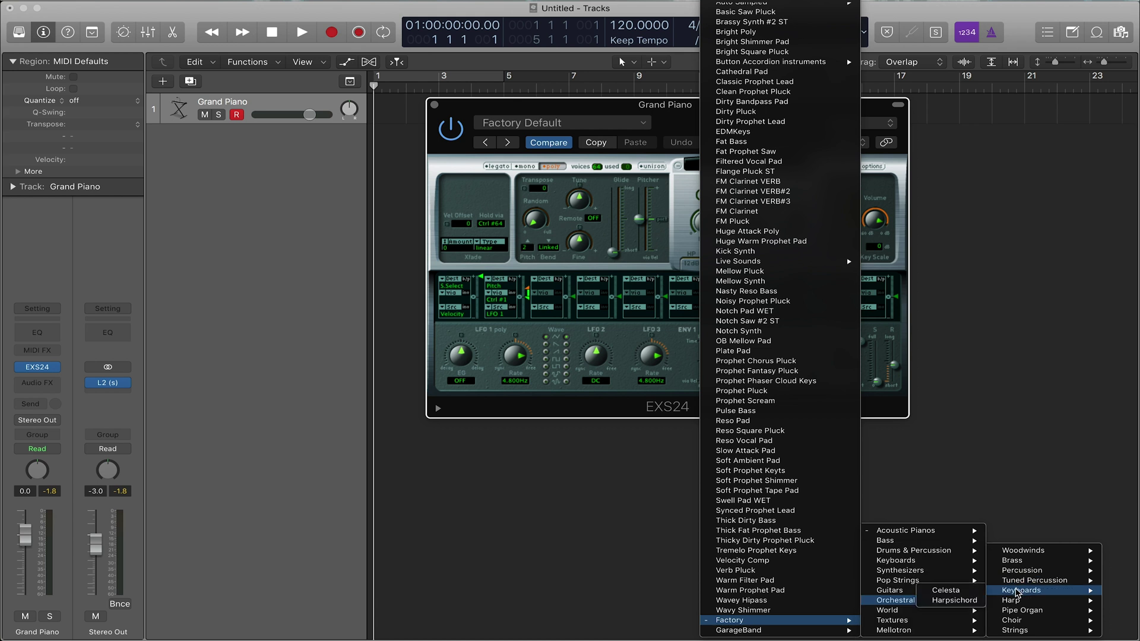
pyautogui.click(949, 591)
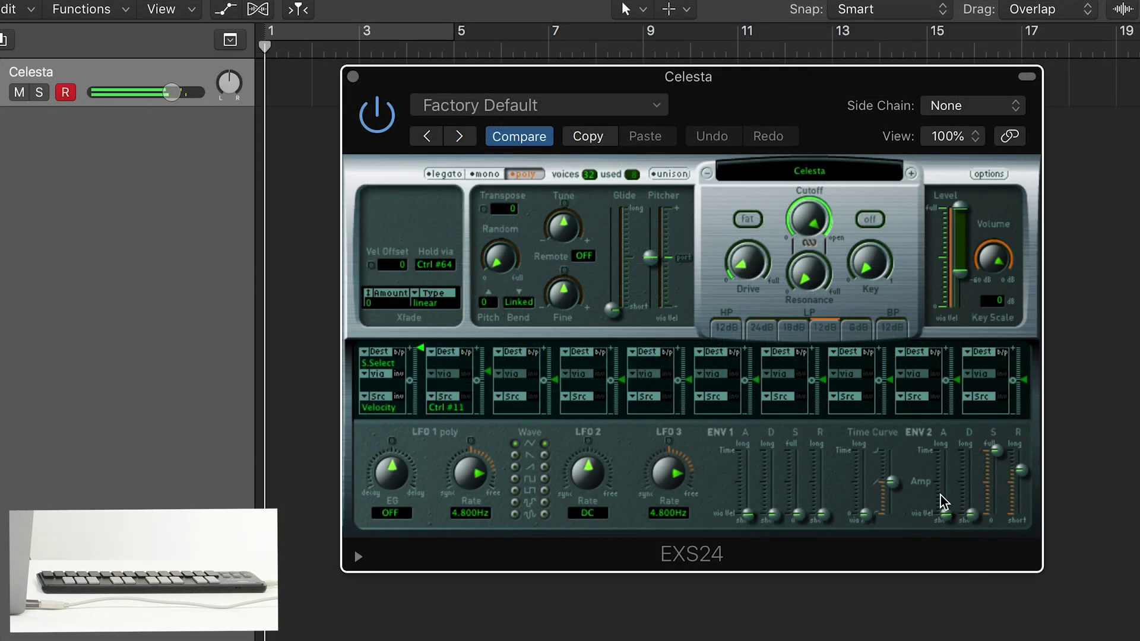
# Step: Turn the EXS24 filter on, lower cutoff to about 55%, raise drive, and set resonance to 30%
pyautogui.click(871, 221)
pyautogui.moveTo(802, 224); pyautogui.dragTo(778, 288)
pyautogui.moveTo(761, 274)
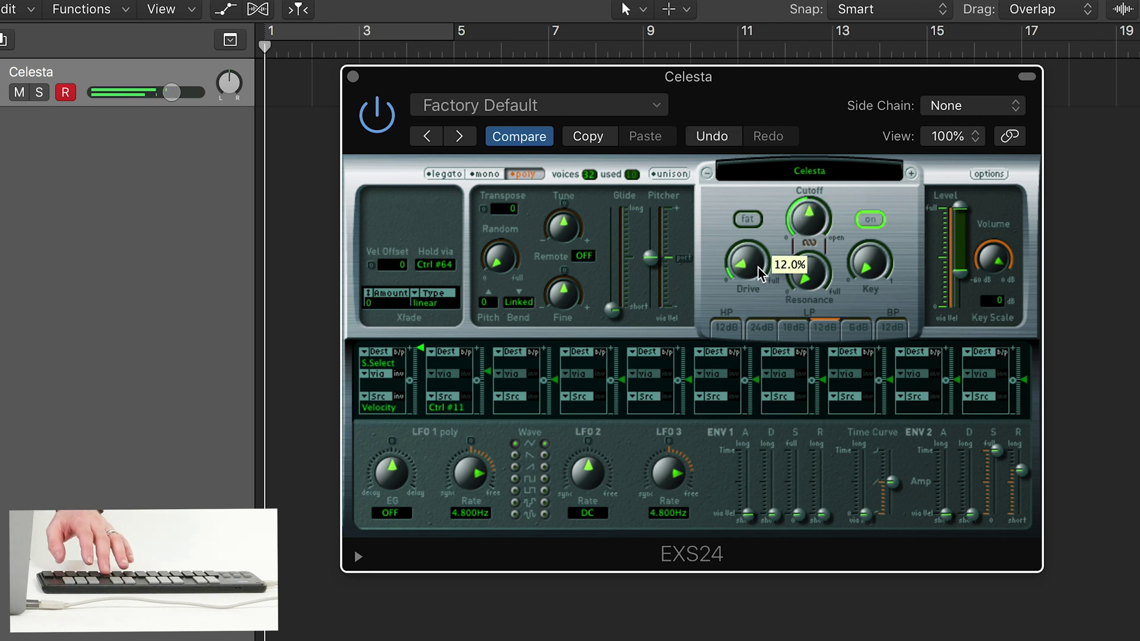
pyautogui.moveTo(759, 244); pyautogui.dragTo(760, 215)
pyautogui.moveTo(819, 276); pyautogui.dragTo(810, 193)
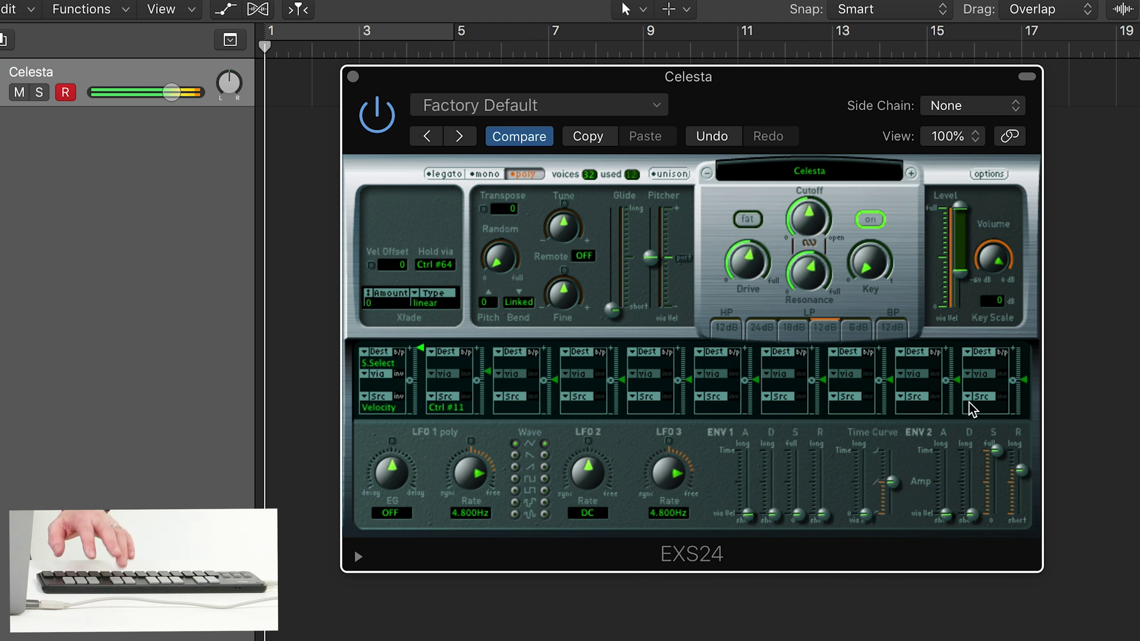
# Step: Adjust the ENV 2 release, lengthen its attack, and close the sampler window
pyautogui.moveTo(1023, 473); pyautogui.dragTo(1023, 499)
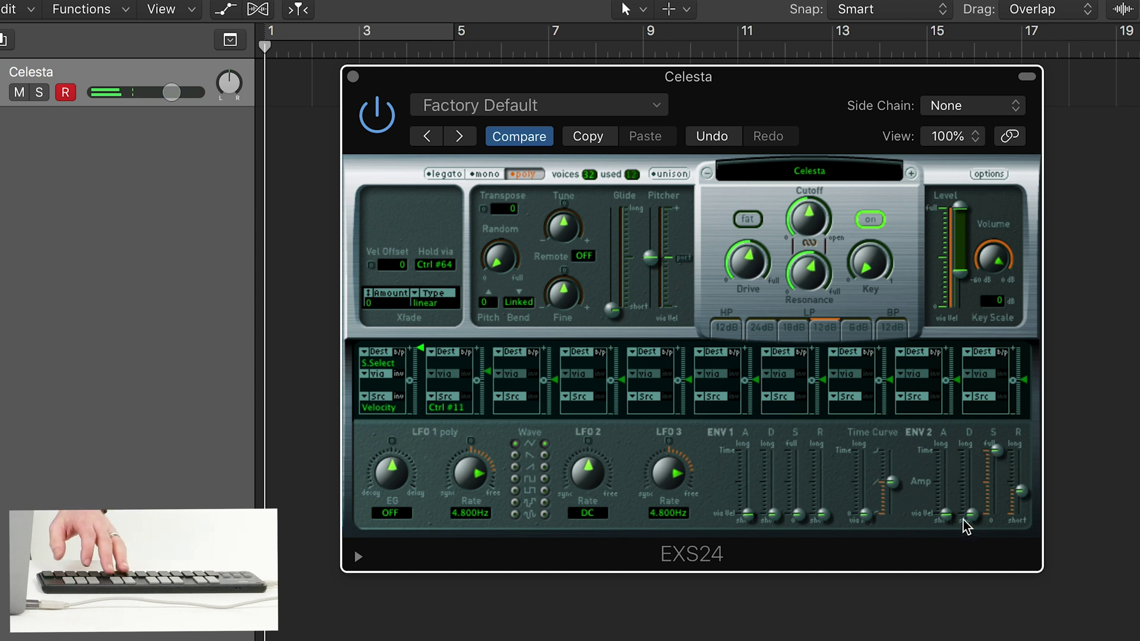
pyautogui.moveTo(946, 514); pyautogui.dragTo(950, 488)
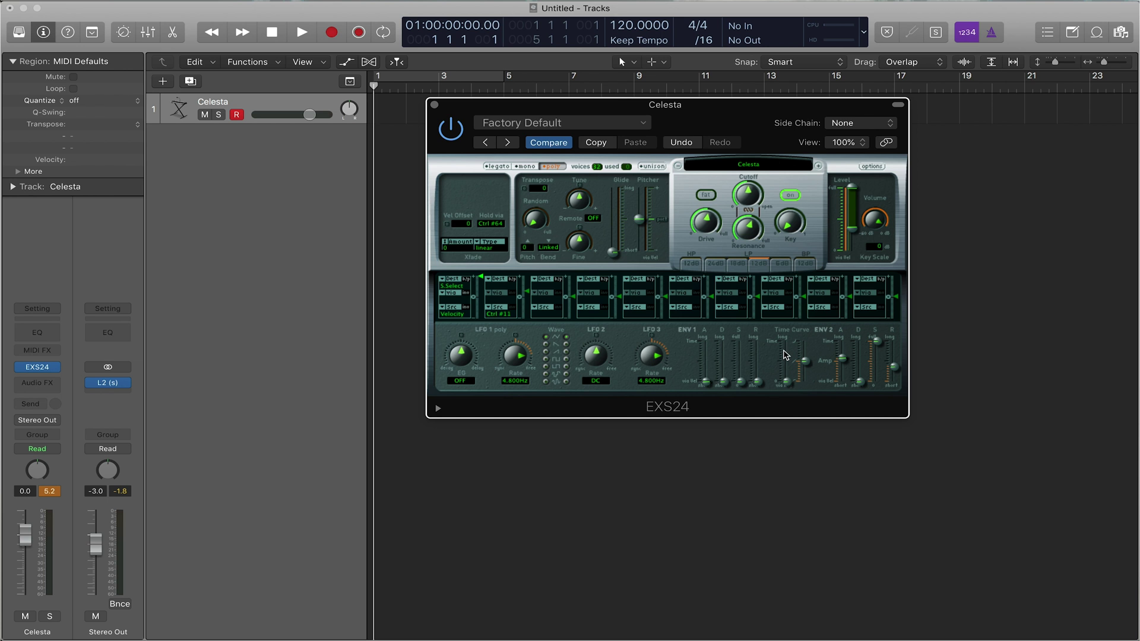
pyautogui.click(434, 104)
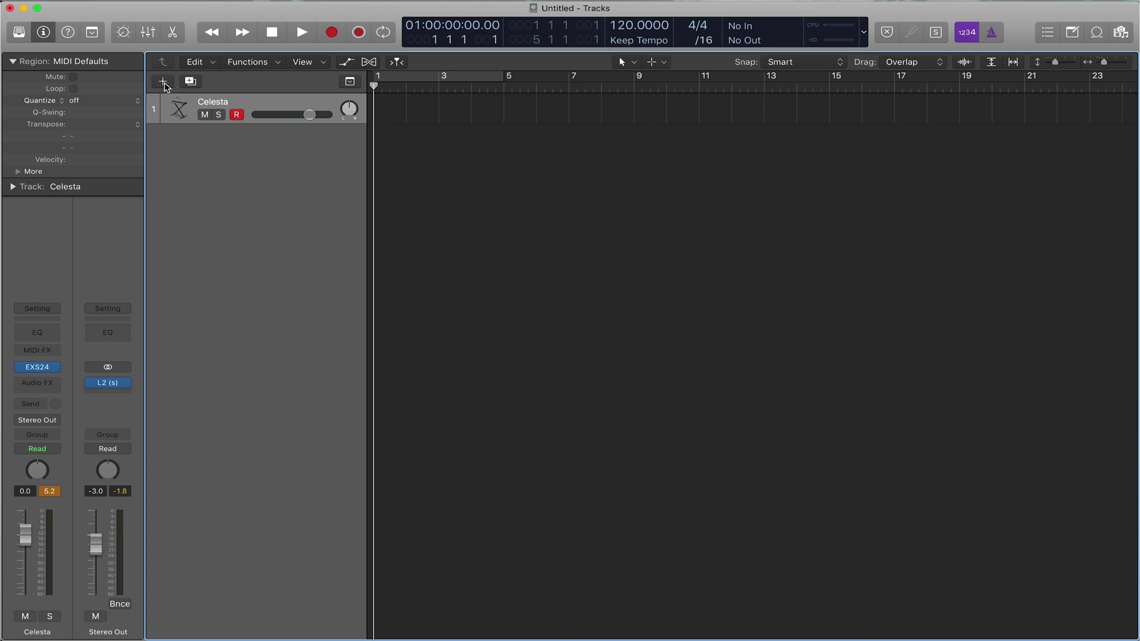
# Step: Create a new Drummer track in the Alternative genre
pyautogui.click(163, 81)
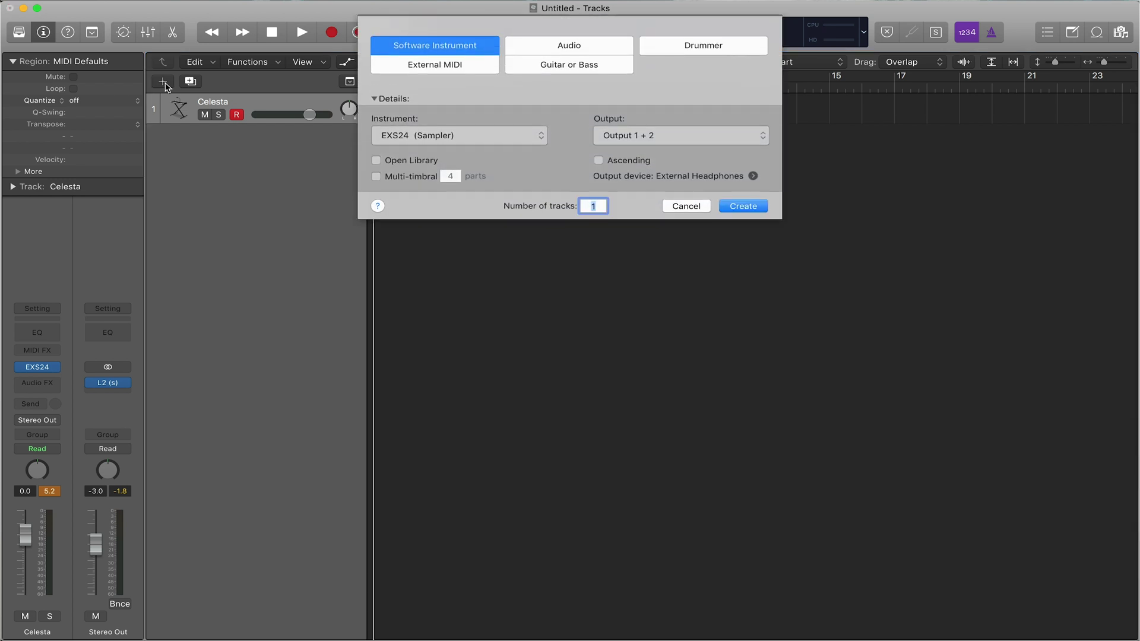
pyautogui.click(692, 47)
pyautogui.click(501, 141)
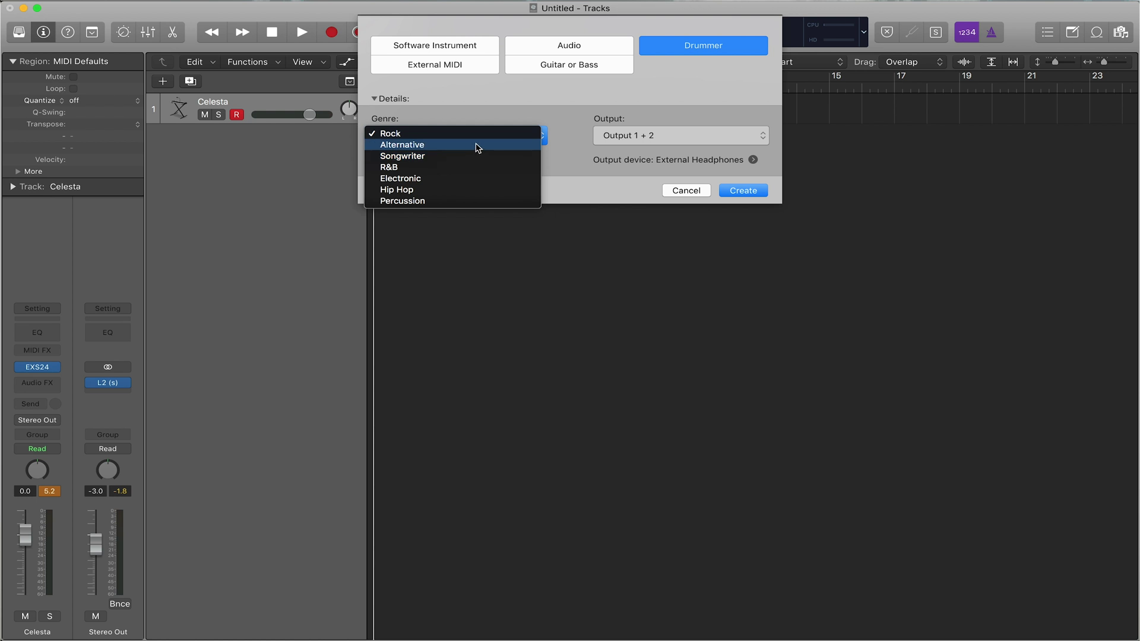
pyautogui.click(474, 149)
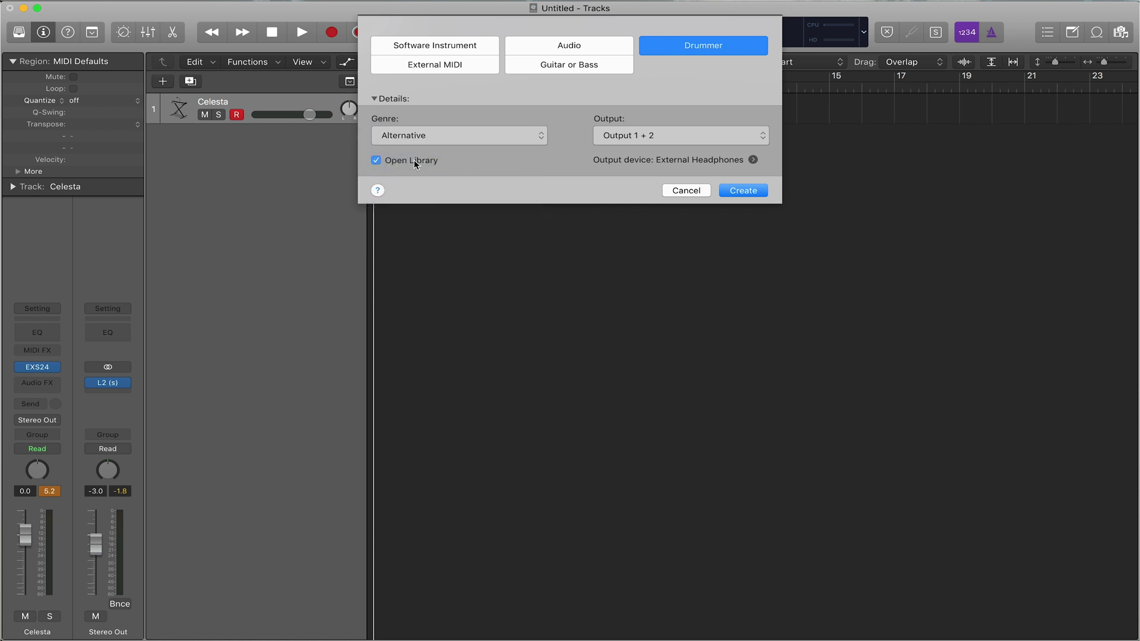
pyautogui.click(743, 191)
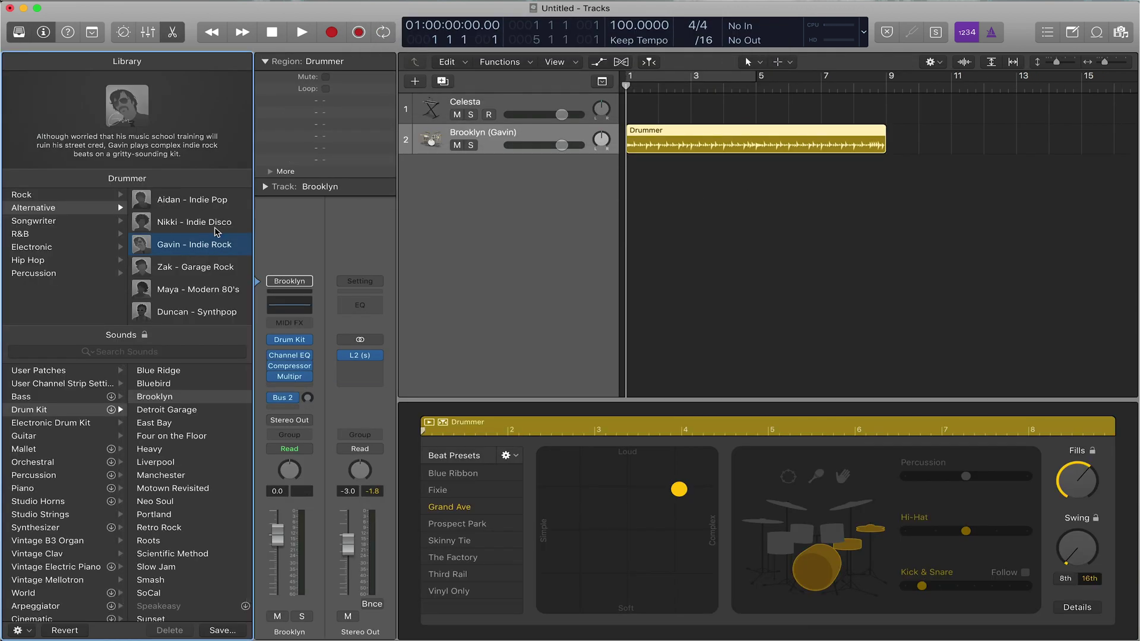
# Step: Play the beat with Nikki, then Aidan - Indie Pop, and make it louder and more complex
pyautogui.click(209, 222)
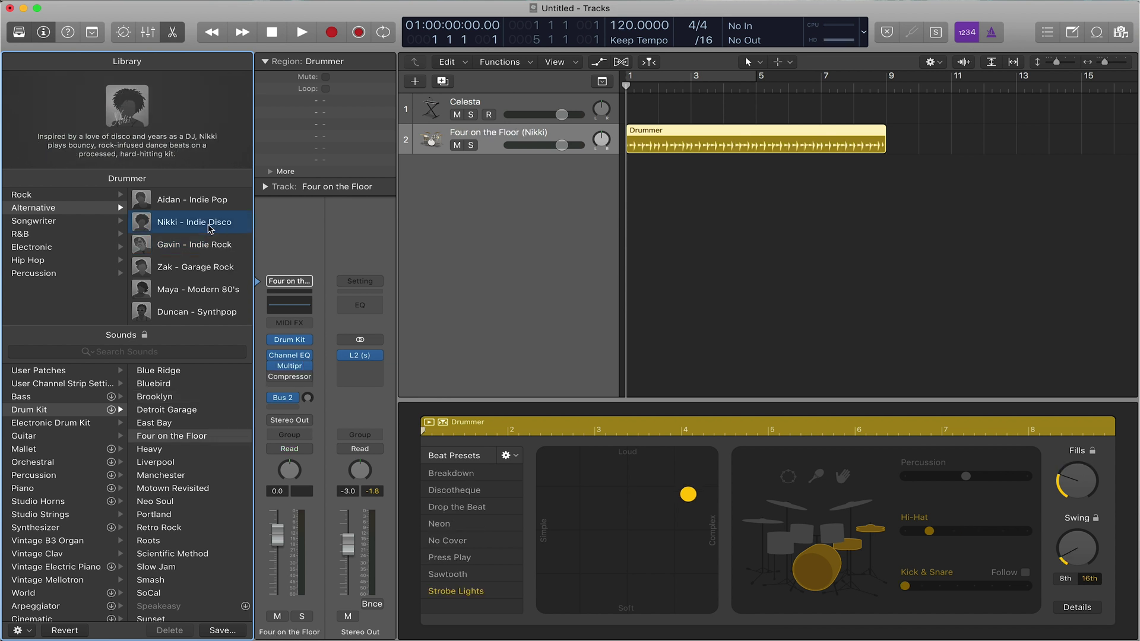
pyautogui.press('space')
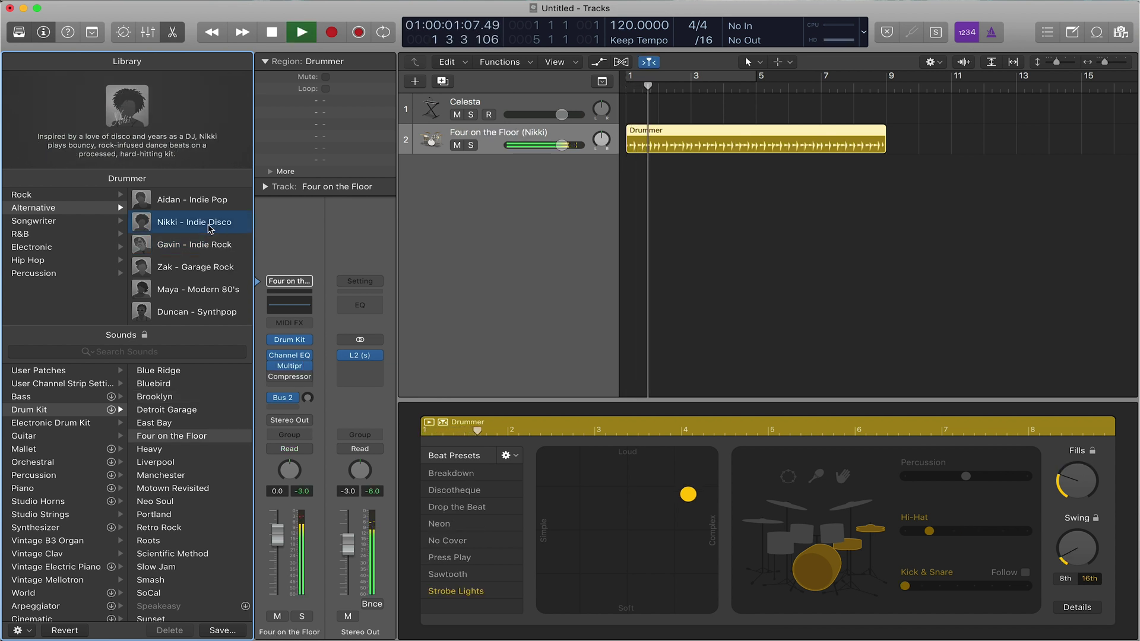
pyautogui.click(191, 199)
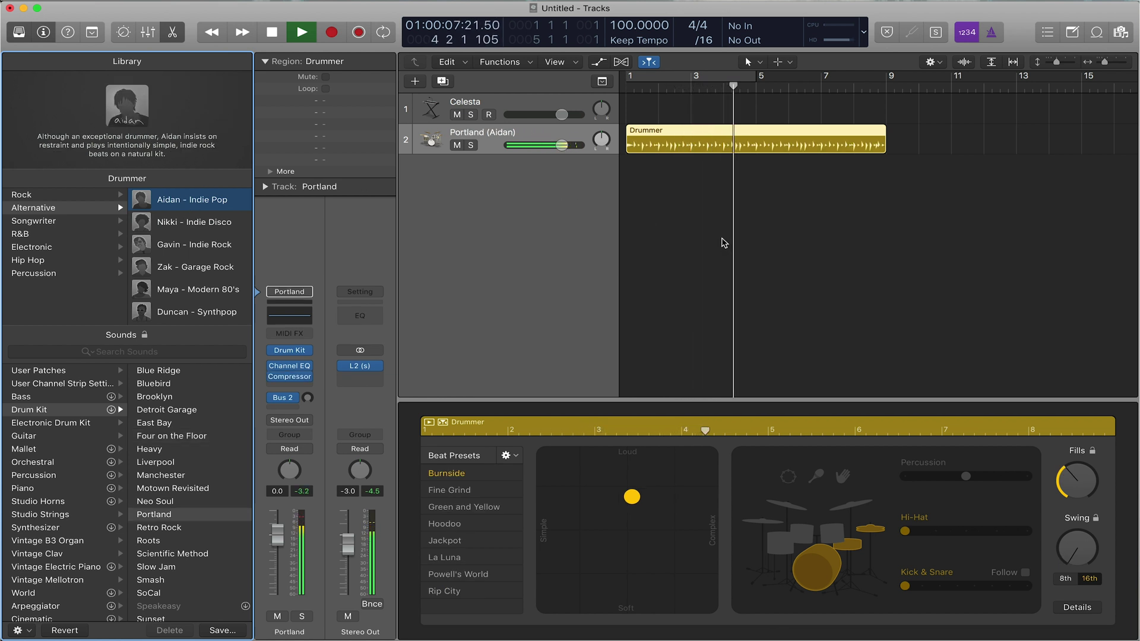
pyautogui.moveTo(636, 518); pyautogui.dragTo(702, 465)
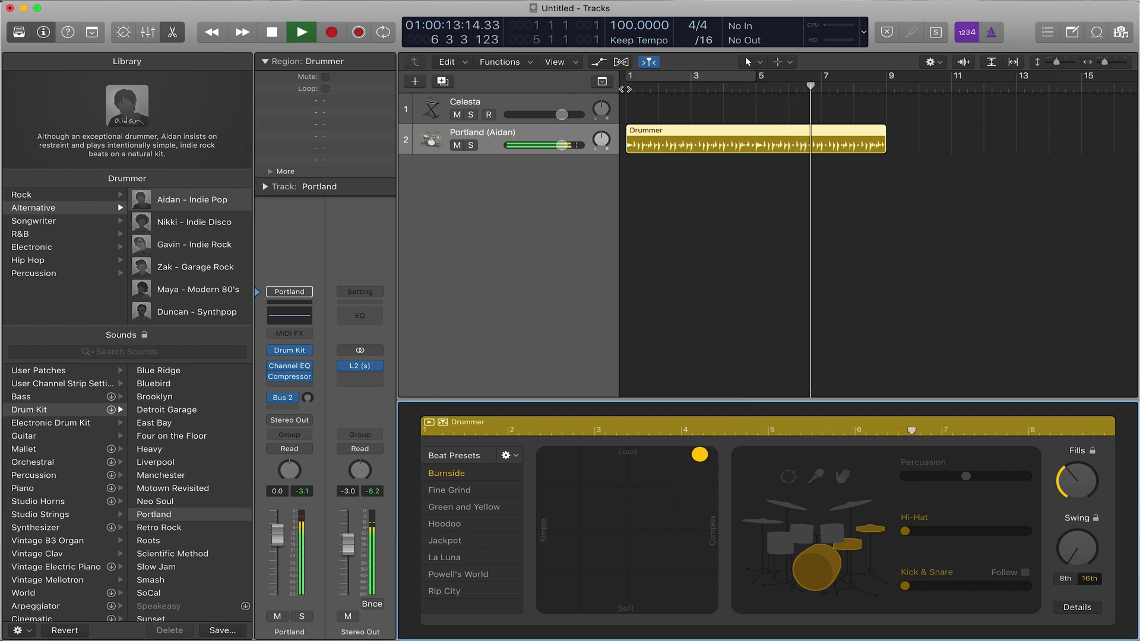
# Step: Bring the hi-hat in at middle level, set kick and snare to step 4, add fills, and switch to toms
pyautogui.press('Return')
pyautogui.moveTo(940, 533); pyautogui.dragTo(966, 532)
pyautogui.click(946, 587)
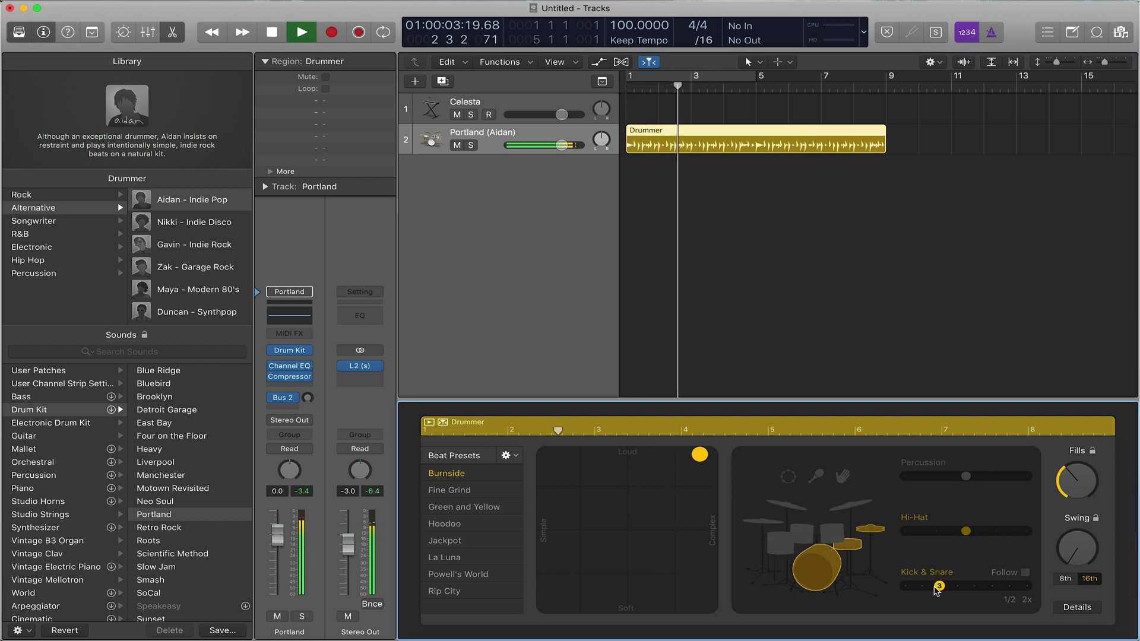
pyautogui.moveTo(947, 589); pyautogui.dragTo(953, 594)
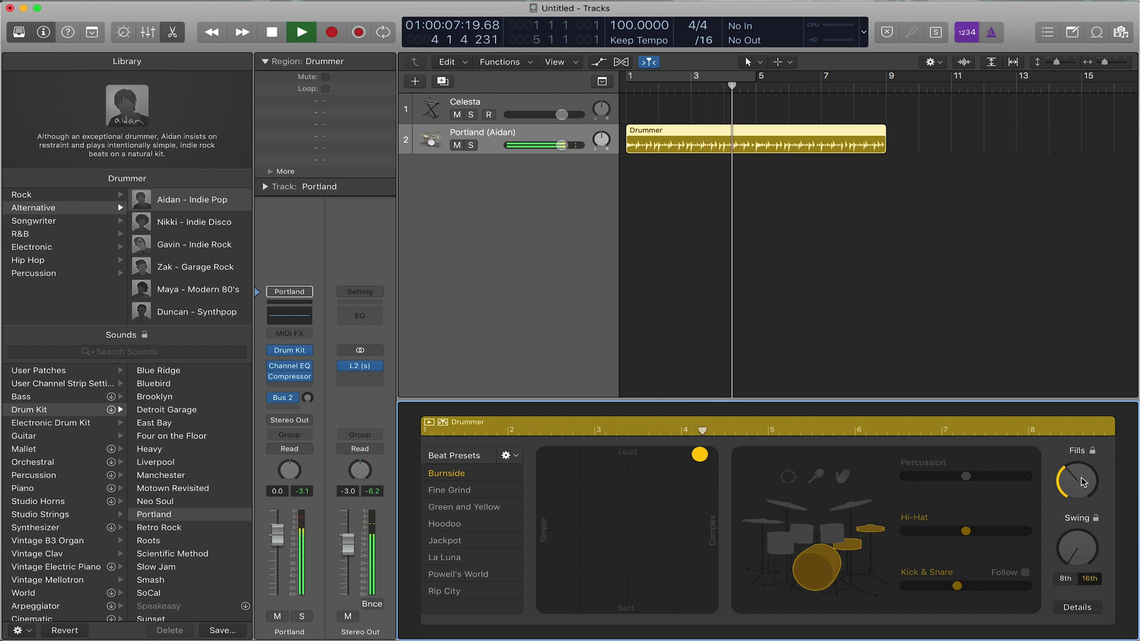
pyautogui.moveTo(1078, 475); pyautogui.dragTo(1078, 443)
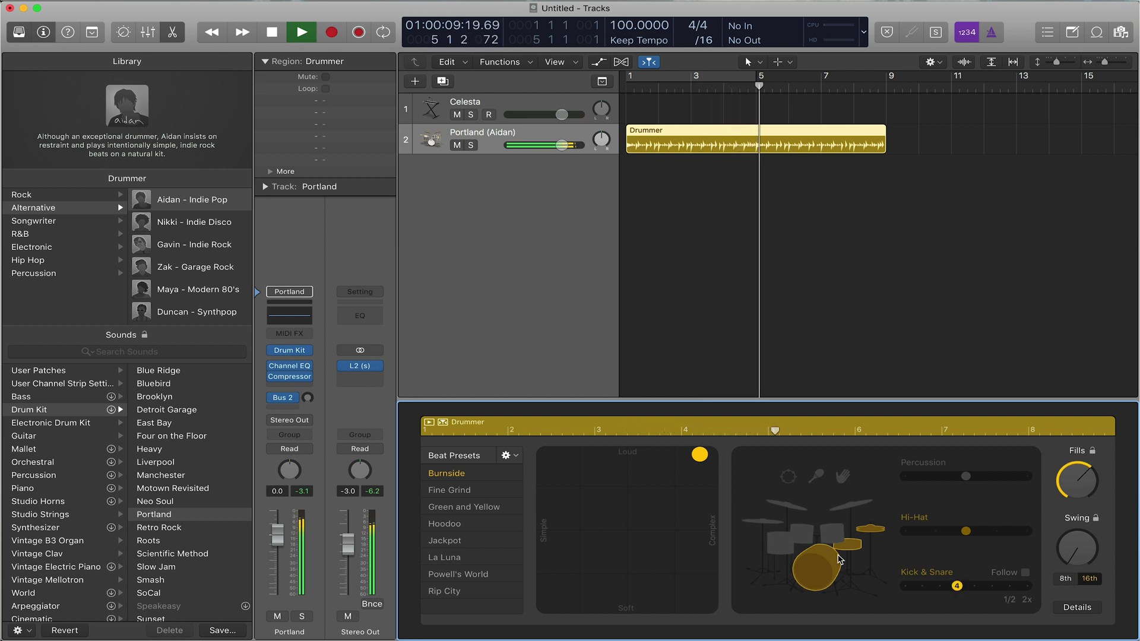
pyautogui.click(830, 537)
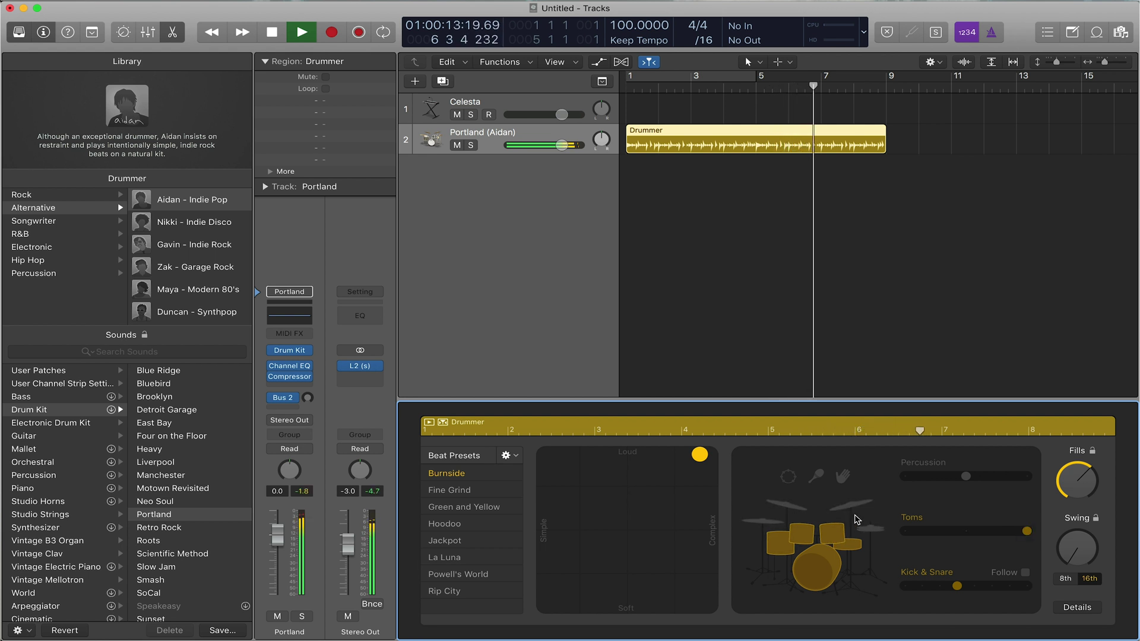
# Step: Replay from the start and move the XY puck toward a simpler, softer beat
pyautogui.press('space')
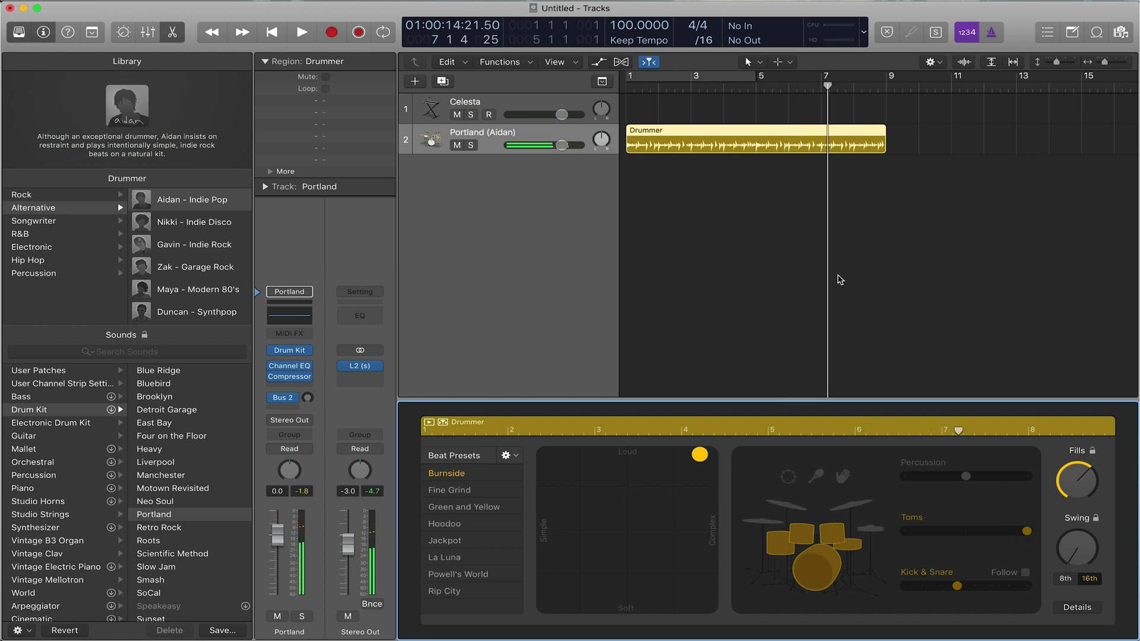
pyautogui.press('Return')
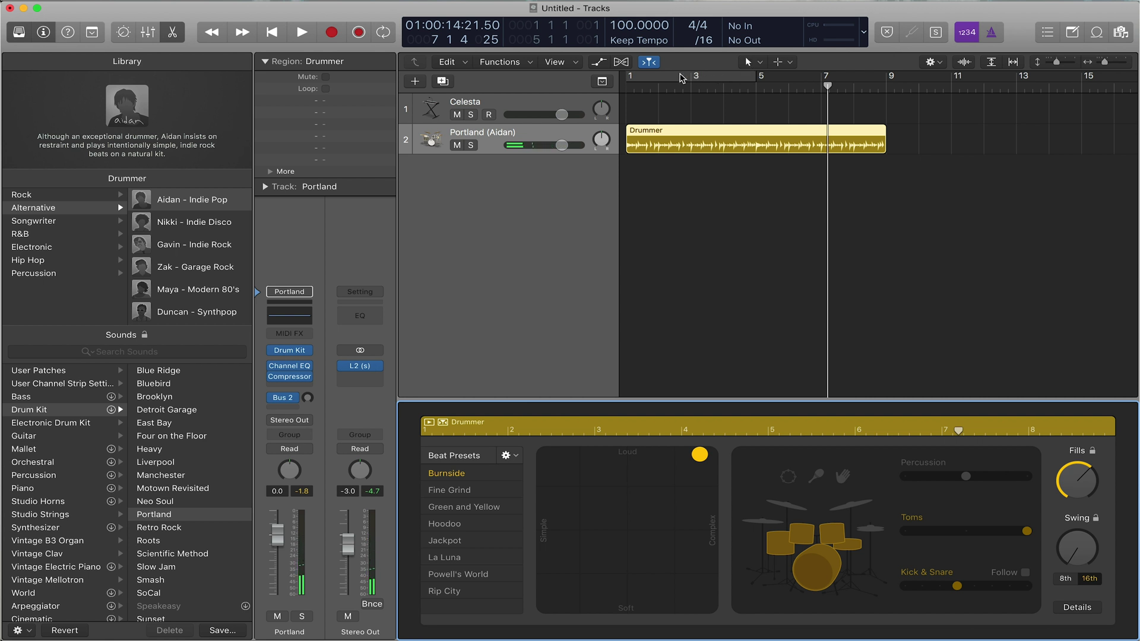
pyautogui.press('space')
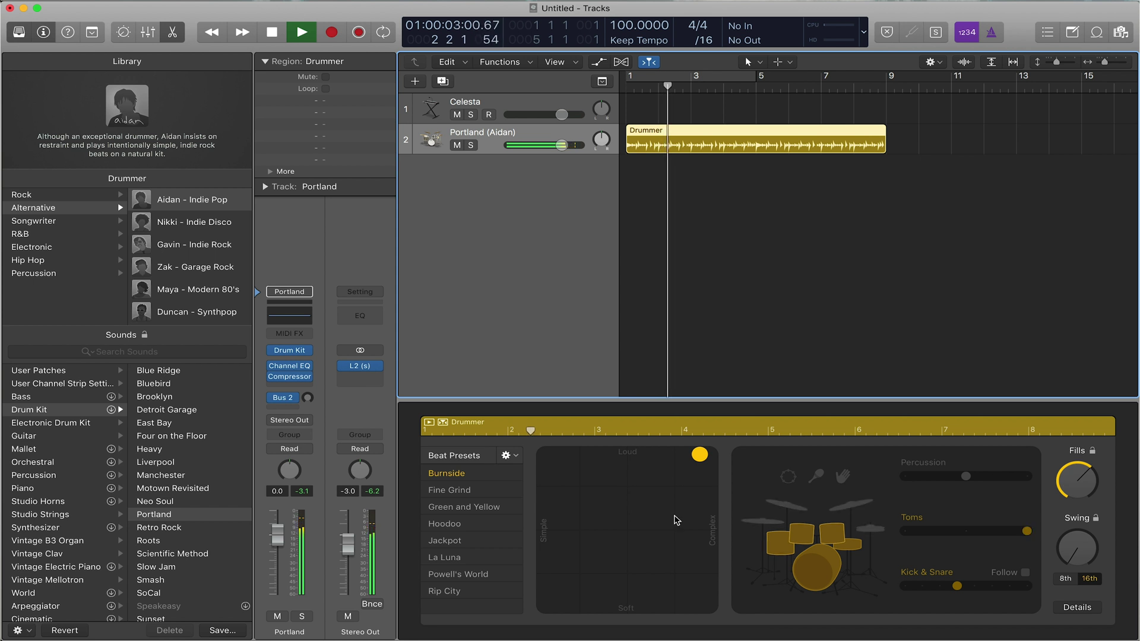
pyautogui.moveTo(699, 455); pyautogui.dragTo(577, 564)
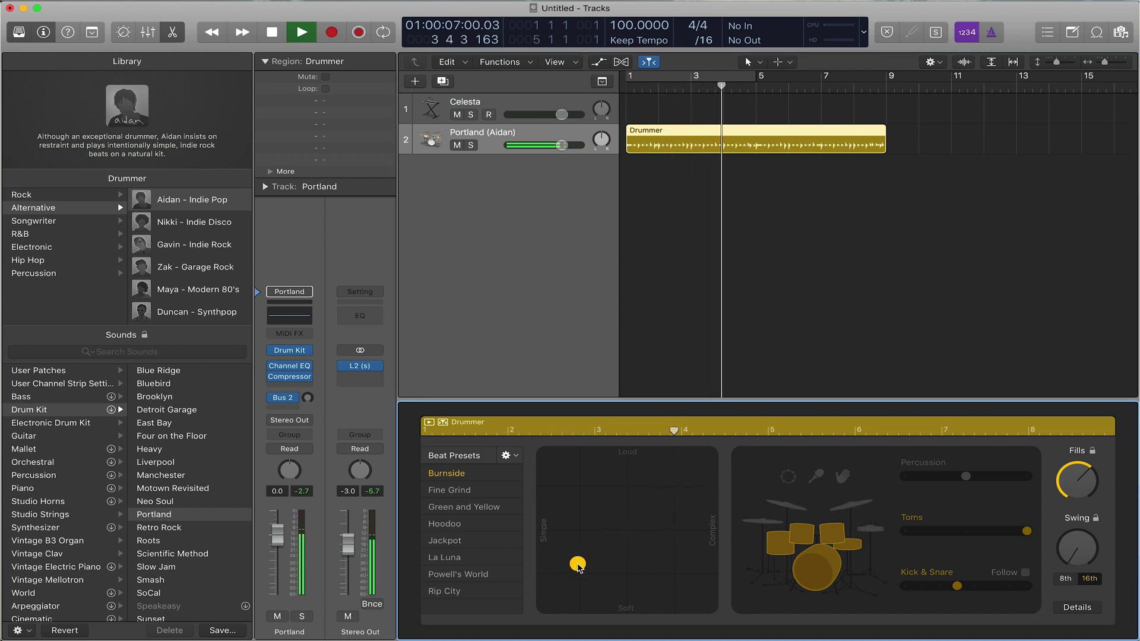
pyautogui.press('space')
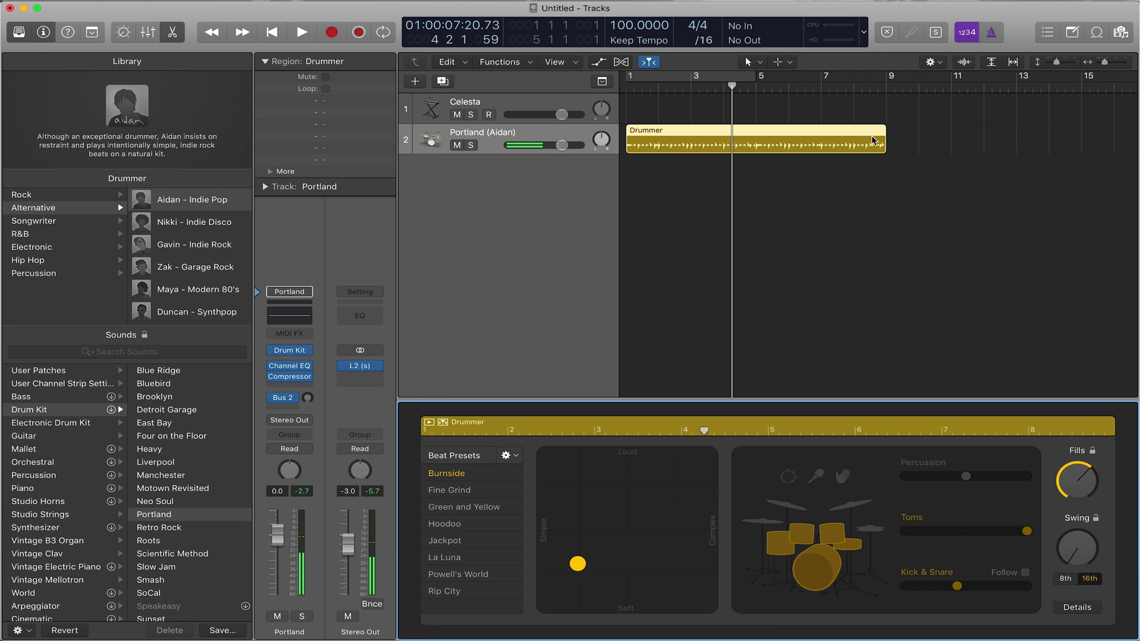
pyautogui.click(879, 141)
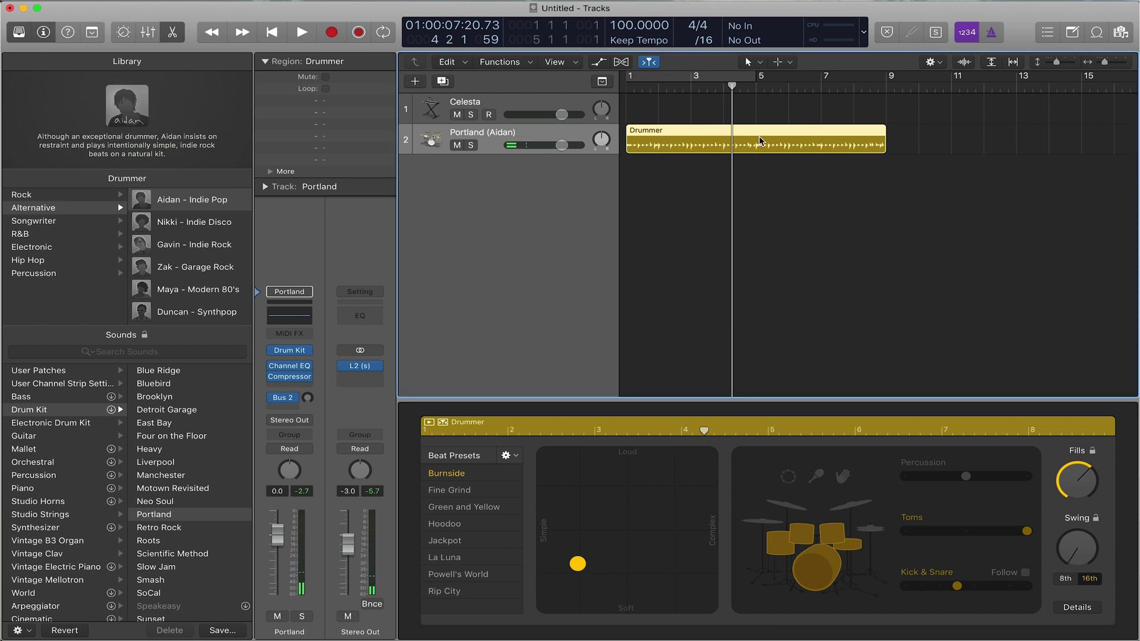
# Step: Copy the Drummer region to bar 9 with a louder, busier cymbal pattern, and audition from bar 8
pyautogui.moveTo(739, 141); pyautogui.dragTo(1004, 145)
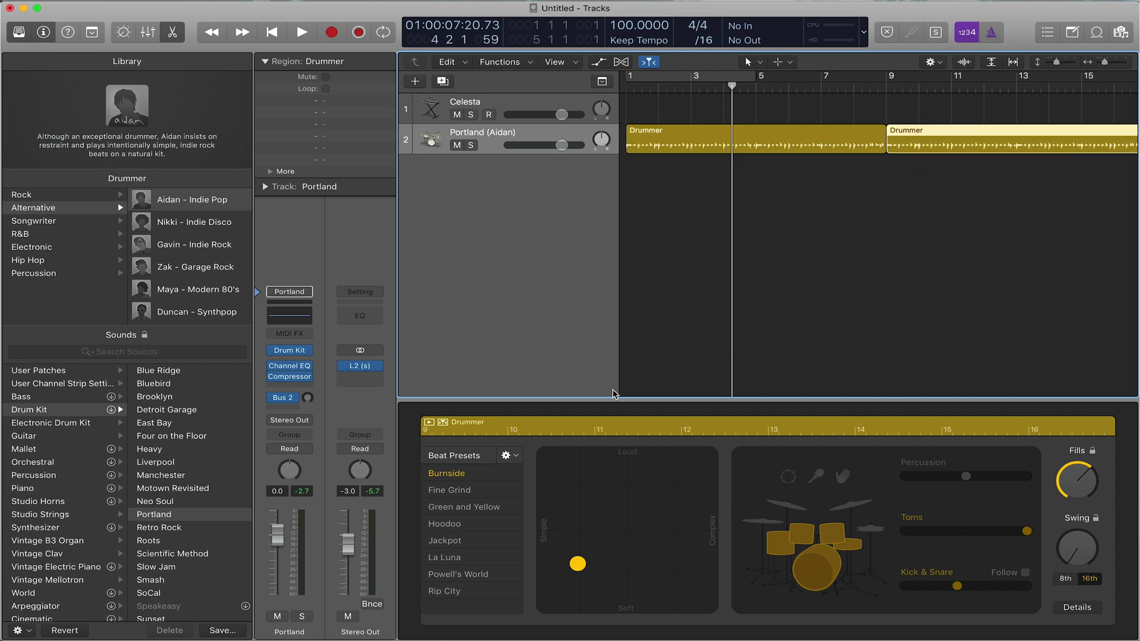
pyautogui.moveTo(570, 559); pyautogui.dragTo(653, 524)
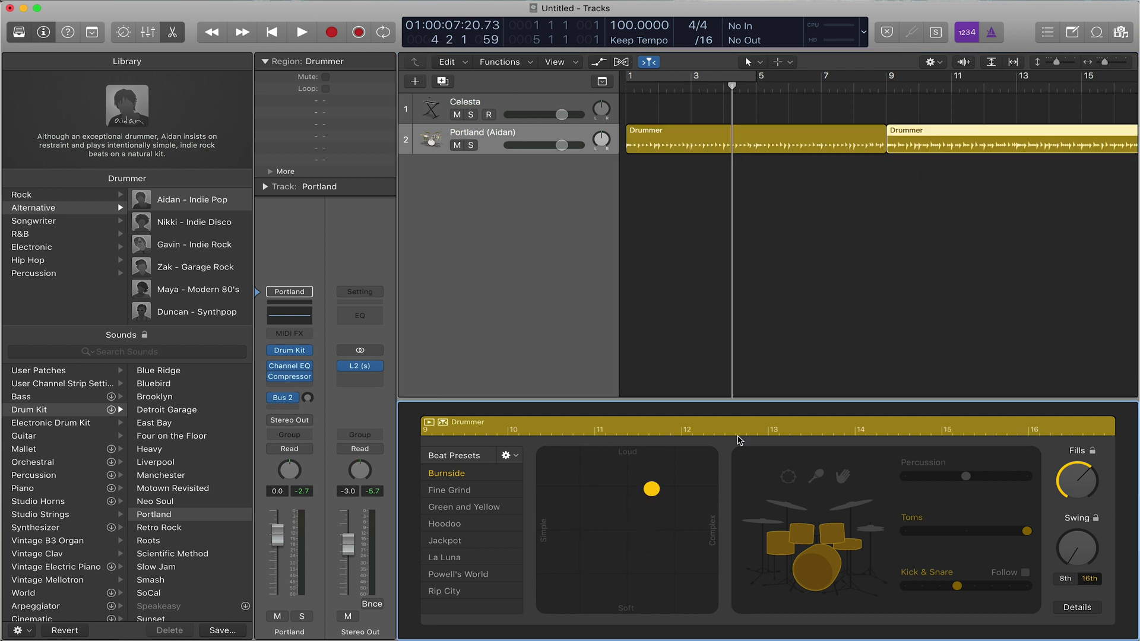
pyautogui.click(848, 90)
pyautogui.press('space')
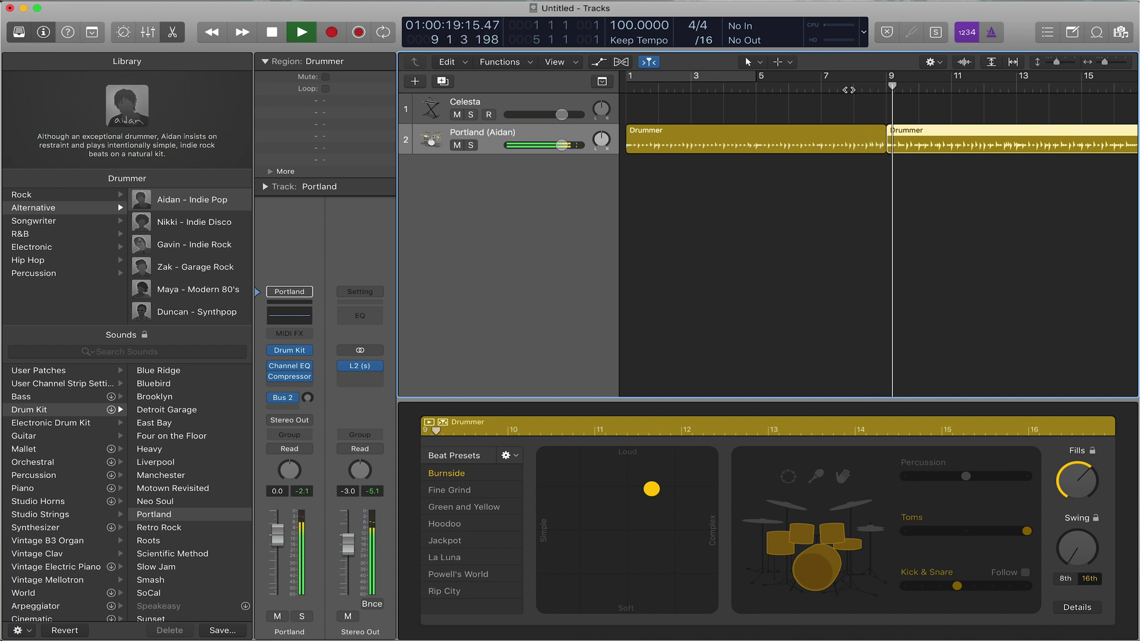
pyautogui.press('space')
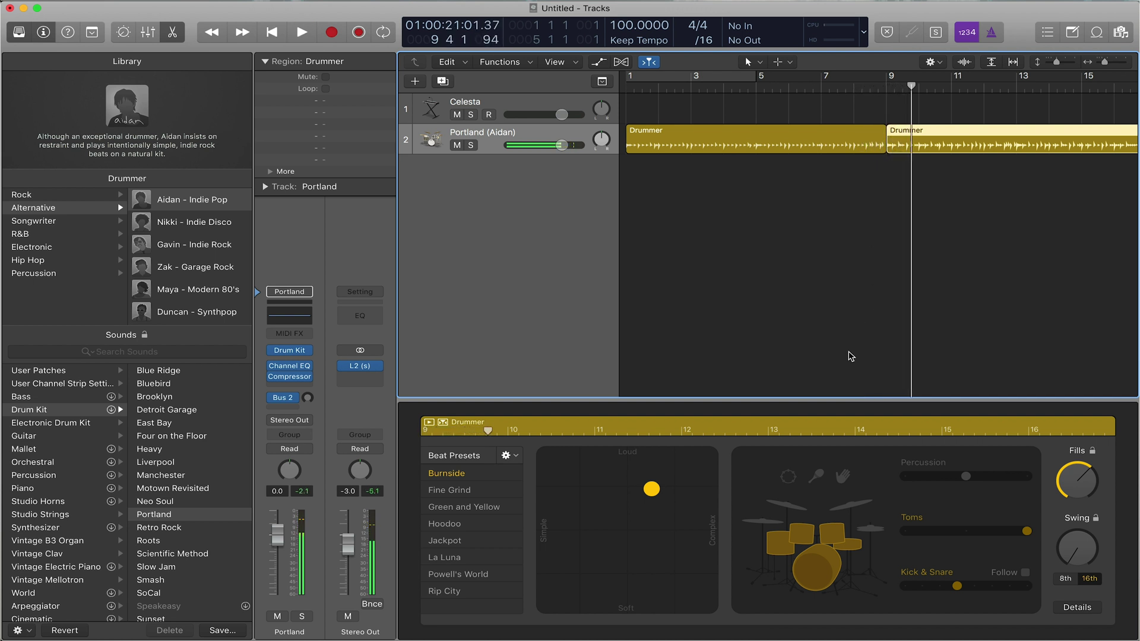
pyautogui.click(855, 496)
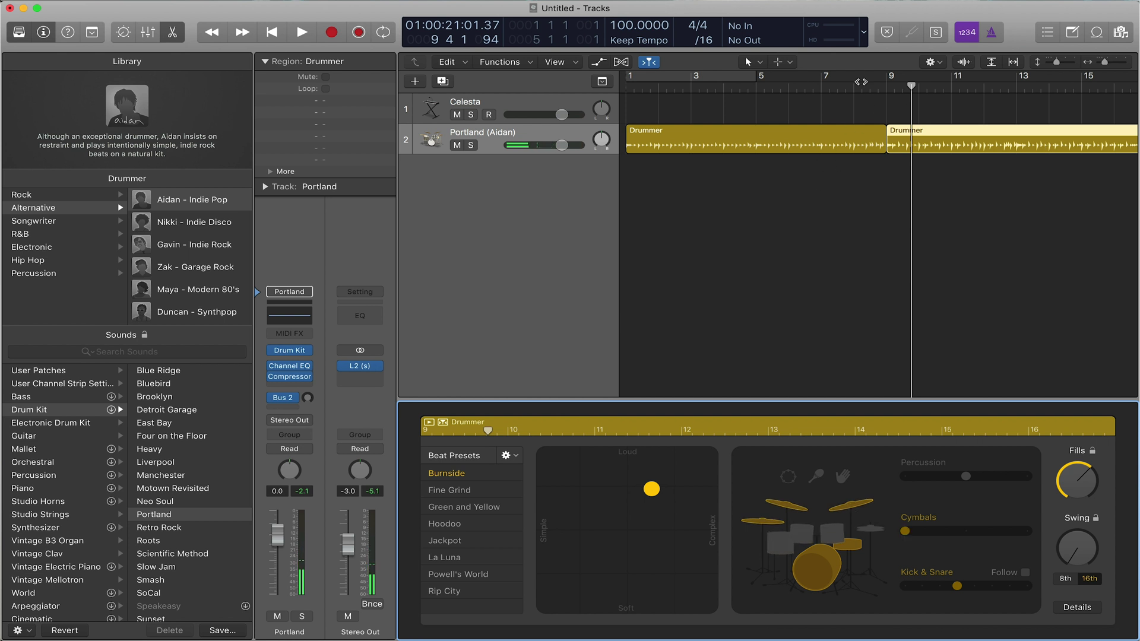
pyautogui.press('space')
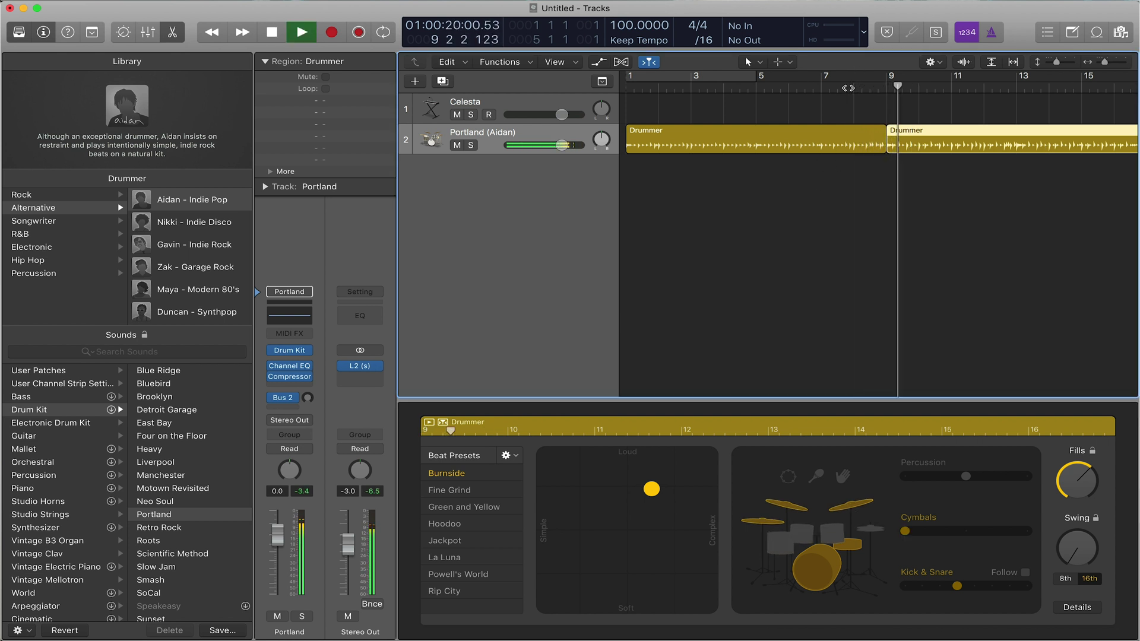
# Step: Copy the Drummer region to bar 17 and cut off its tail near bar 21 with the Scissors tool
pyautogui.press('space')
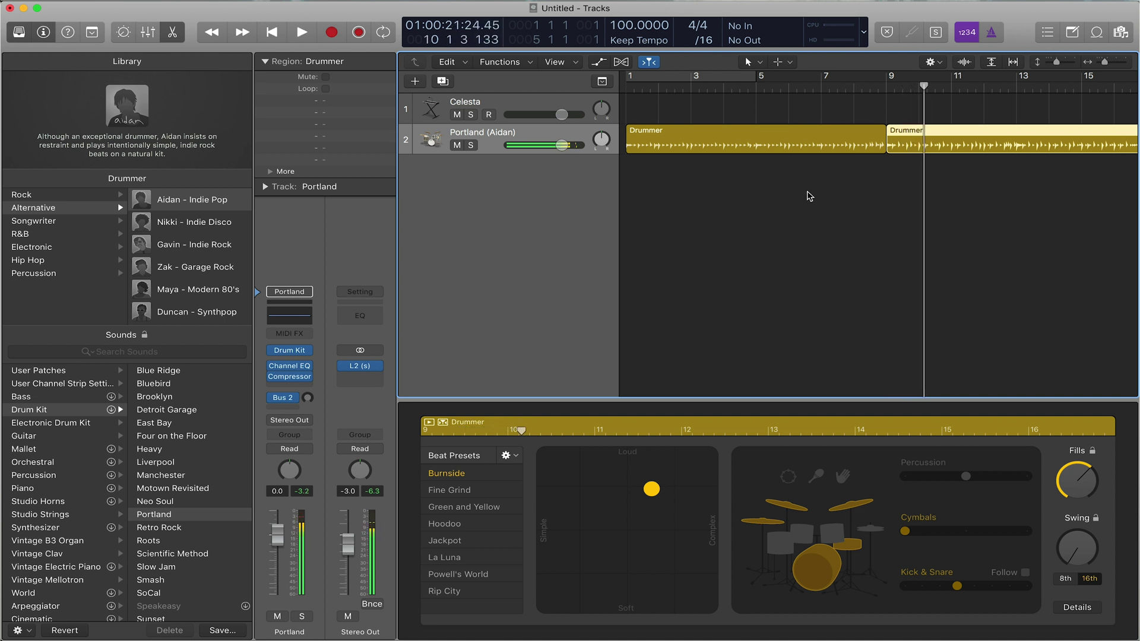
pyautogui.hscroll(3, 809, 196)
pyautogui.hscroll(5, 809, 196)
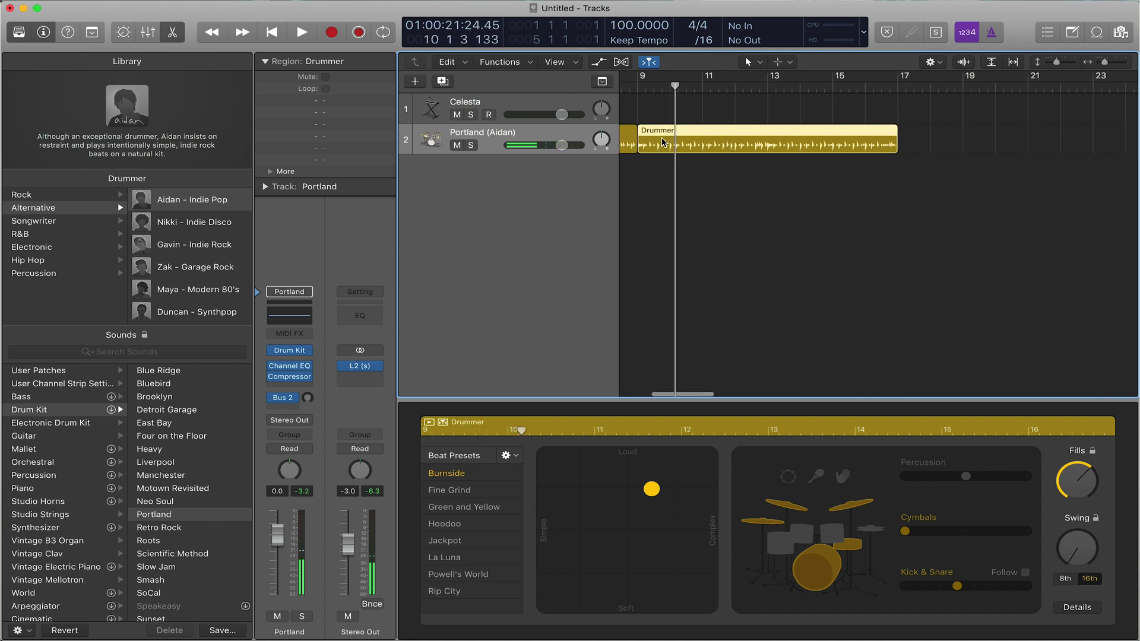
pyautogui.keyDown('alt'); pyautogui.moveTo(663, 143); pyautogui.dragTo(931, 144); pyautogui.keyUp('alt')
pyautogui.hscroll(3, 931, 143)
pyautogui.click(778, 61)
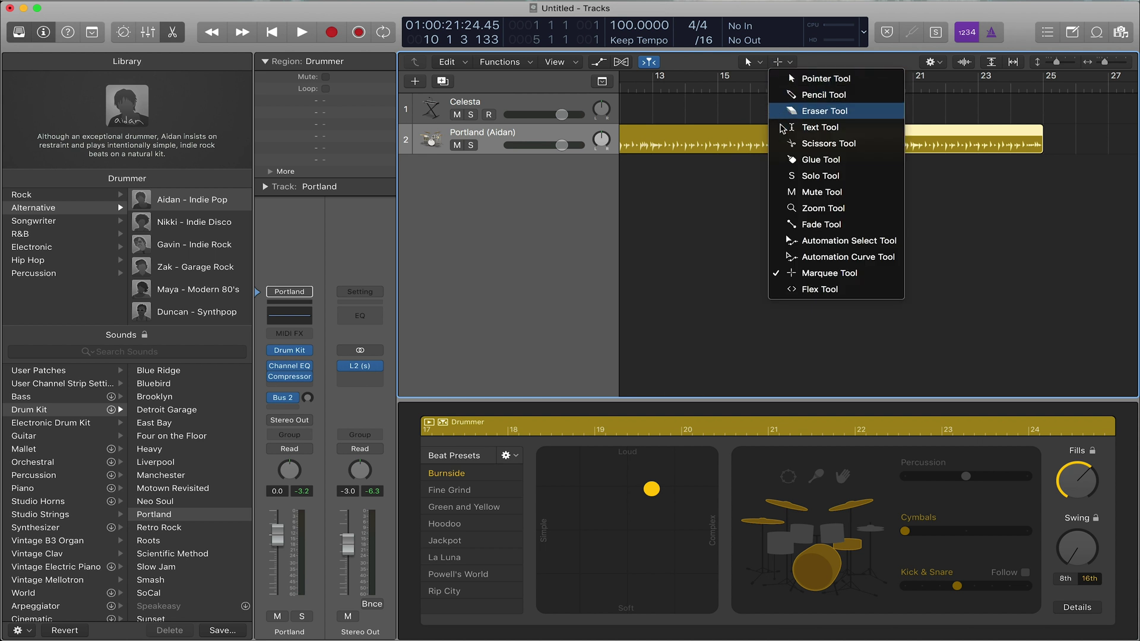
pyautogui.click(782, 143)
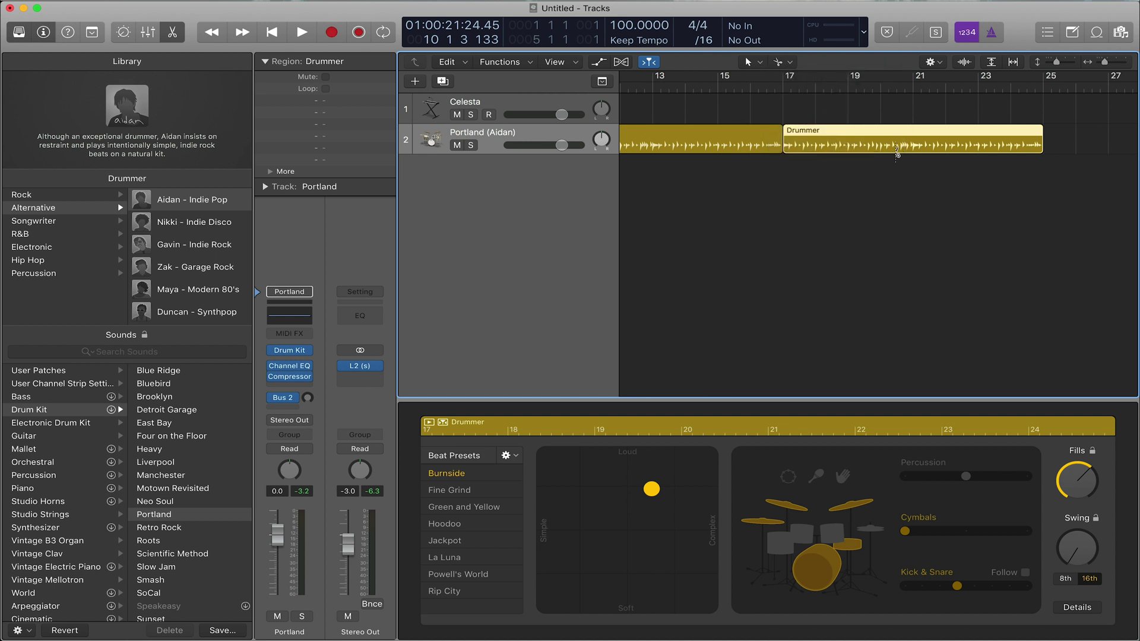
pyautogui.moveTo(897, 153); pyautogui.dragTo(913, 154)
pyautogui.press('Delete')
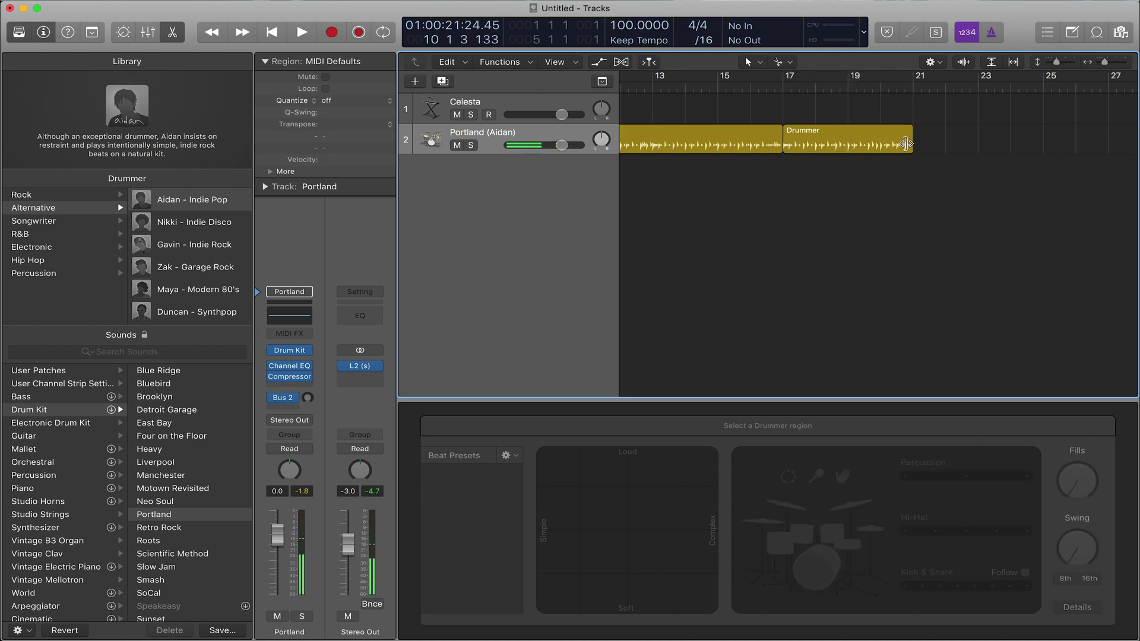
# Step: Trim the bar-17 region so it ends at bar 19 and audition the ending
pyautogui.click(879, 90)
pyautogui.press('space')
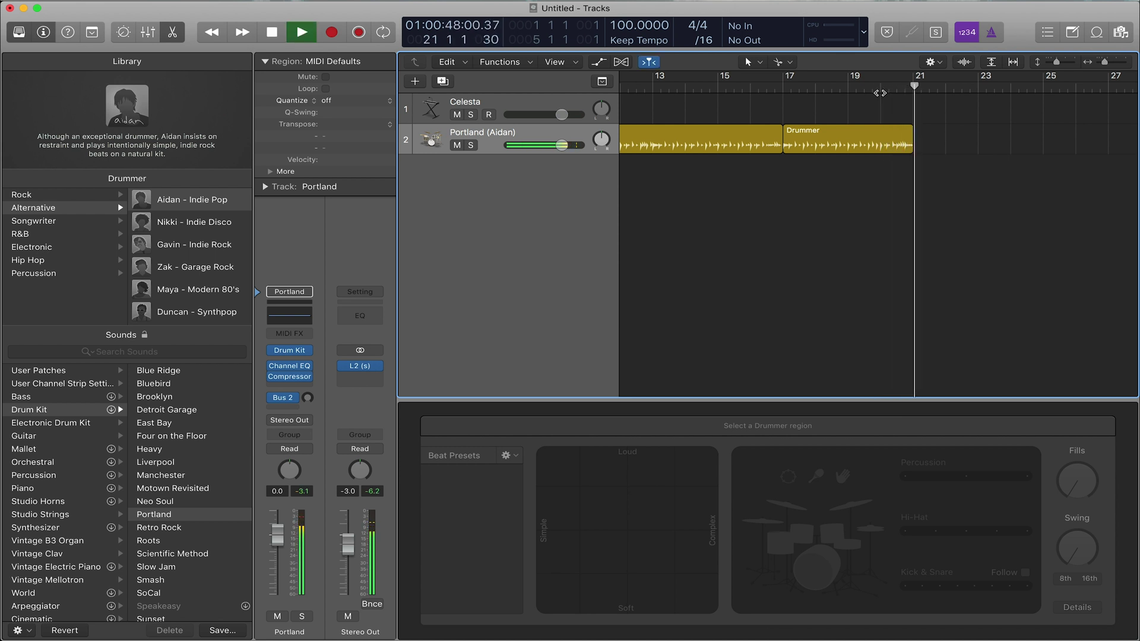
pyautogui.press('space')
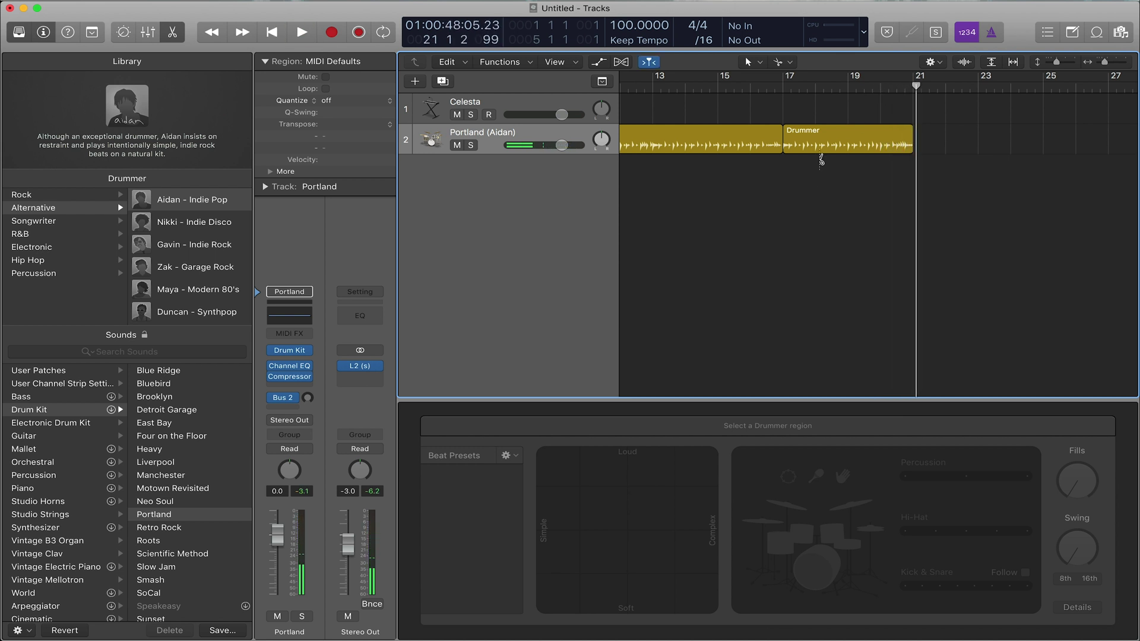
pyautogui.click(851, 144)
pyautogui.press('Delete')
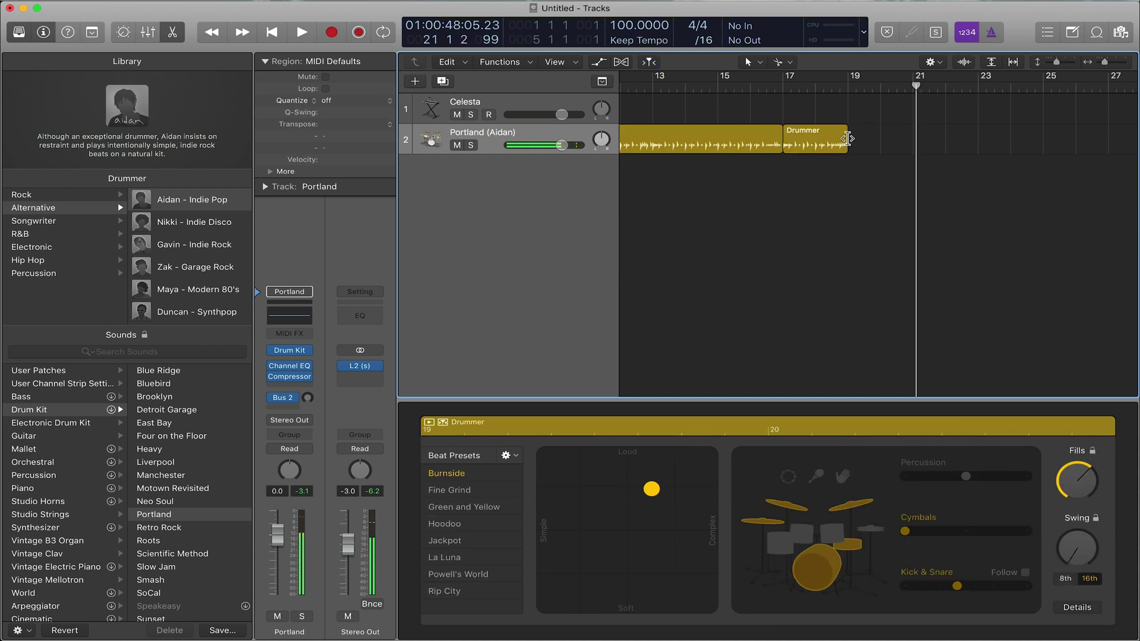
pyautogui.click(817, 90)
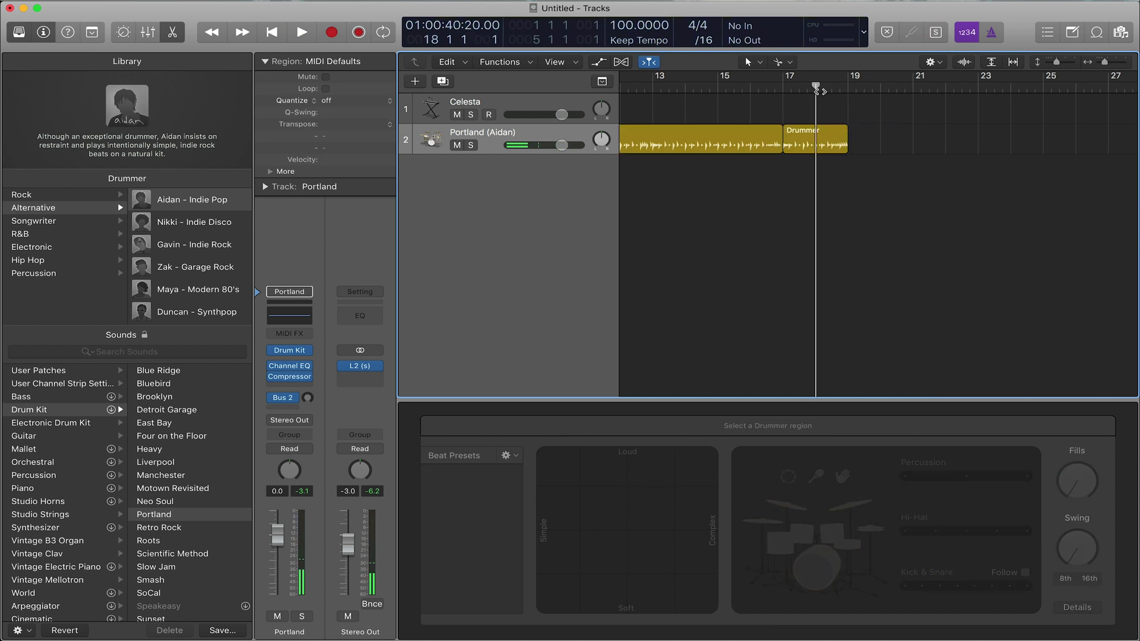
pyautogui.press('space')
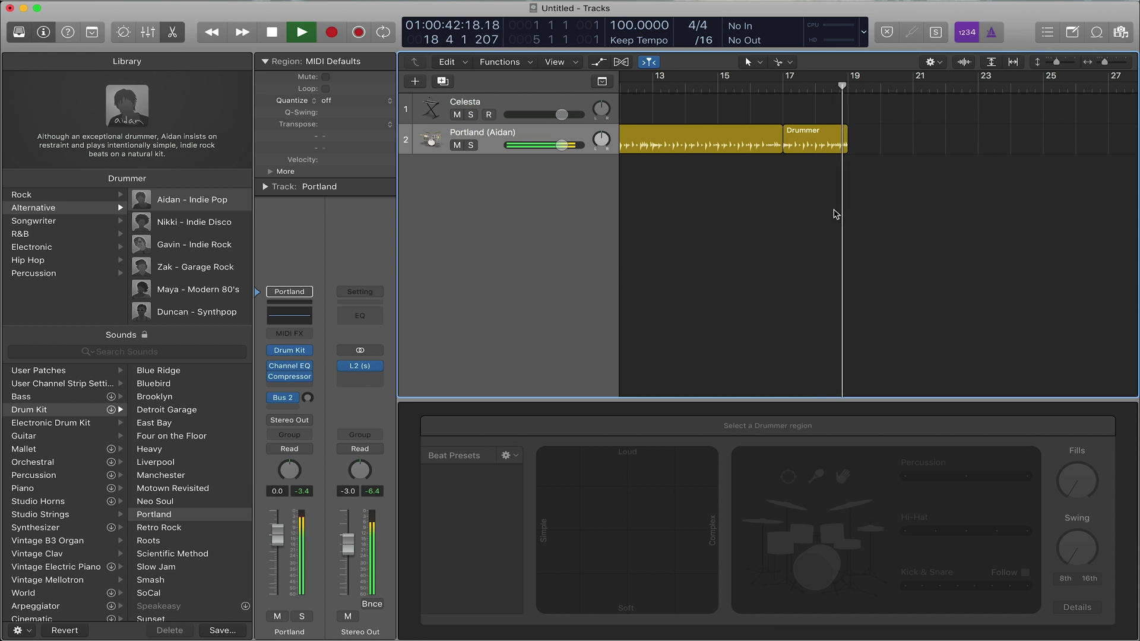
pyautogui.press('space')
pyautogui.hscroll(-10, 836, 213)
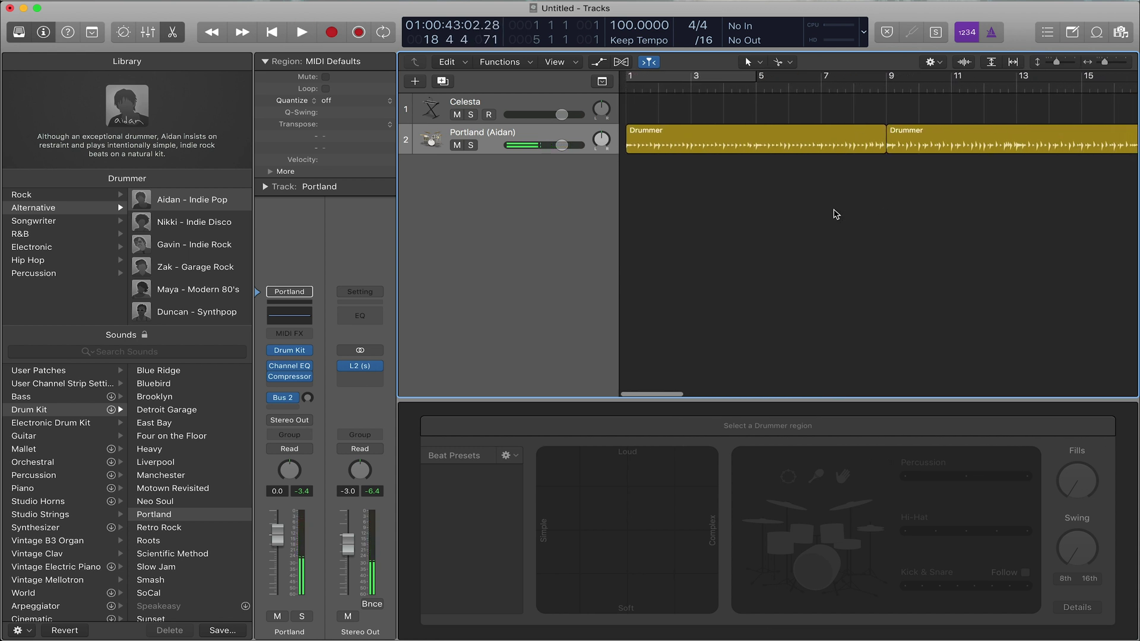
# Step: In Drum Kit Designer, try the Portland 2 and Portland 3 kicks, keeping the original Portland kick
pyautogui.click(296, 353)
pyautogui.click(296, 353)
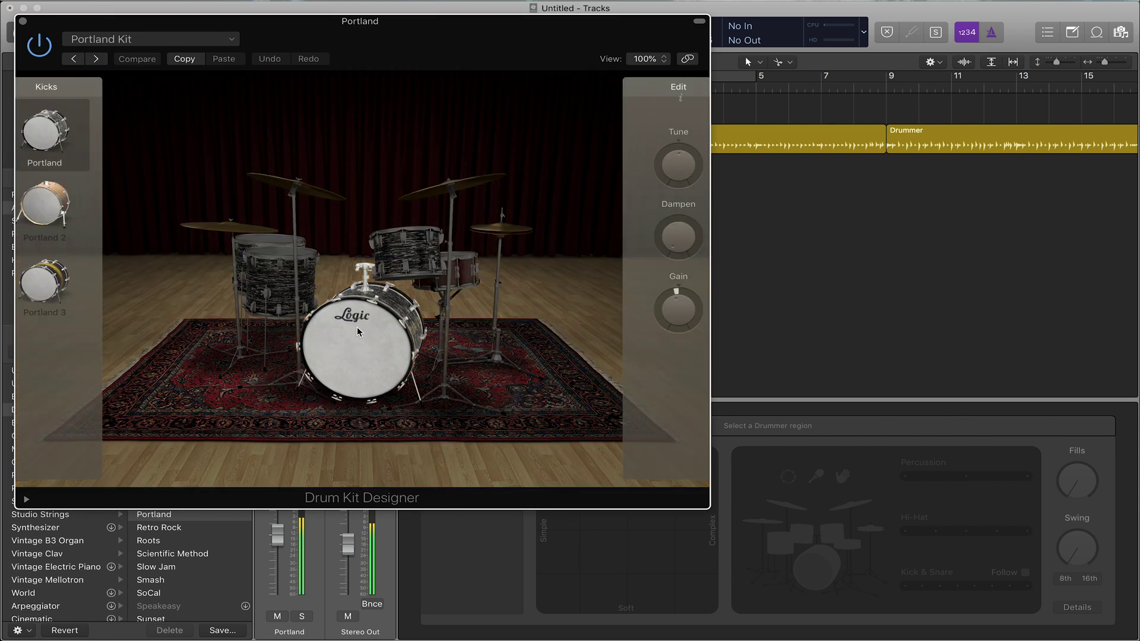
pyautogui.click(56, 198)
pyautogui.click(96, 255)
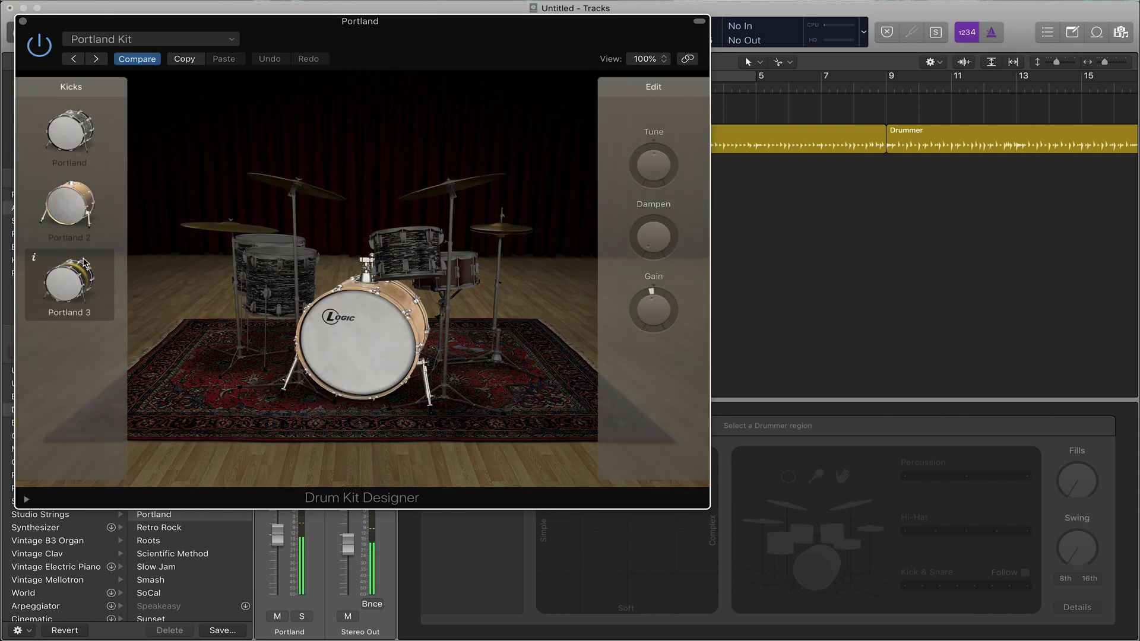
pyautogui.click(83, 155)
# Step: Swap the snare to Portland 3, increase its dampening, tune it lower, and close the designer
pyautogui.click(448, 288)
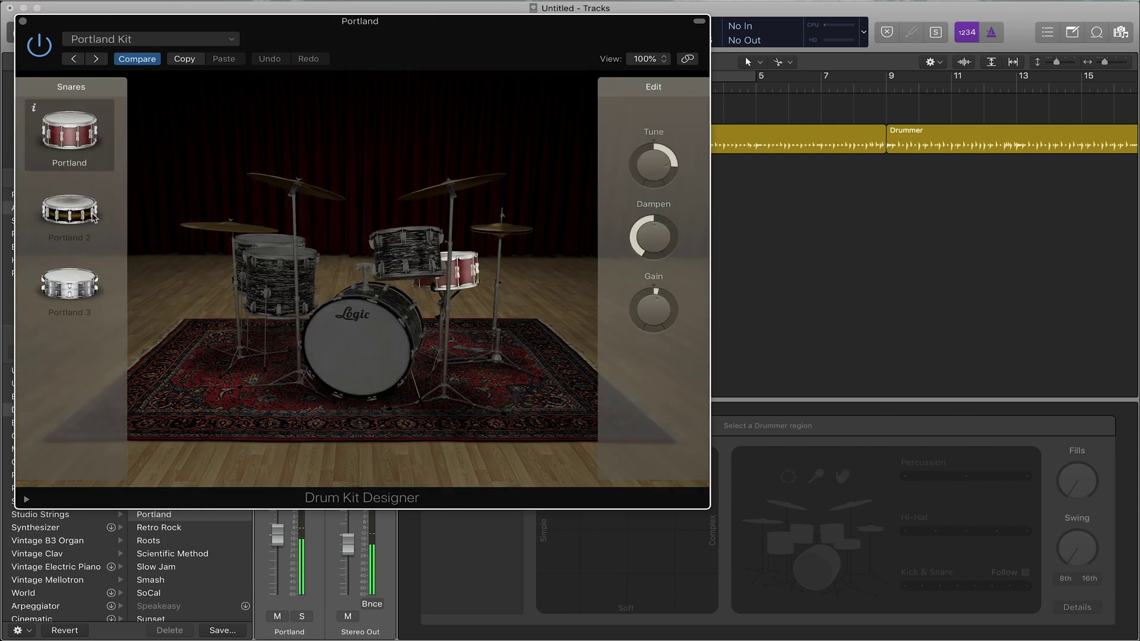
pyautogui.click(69, 207)
pyautogui.click(89, 265)
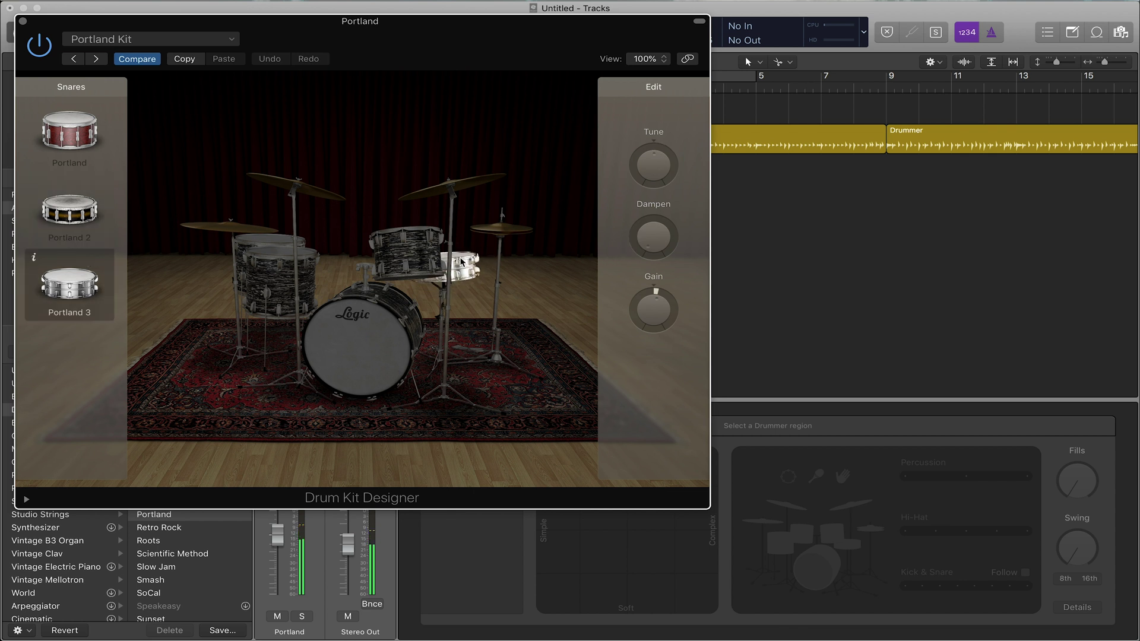
pyautogui.moveTo(656, 246); pyautogui.dragTo(656, 195)
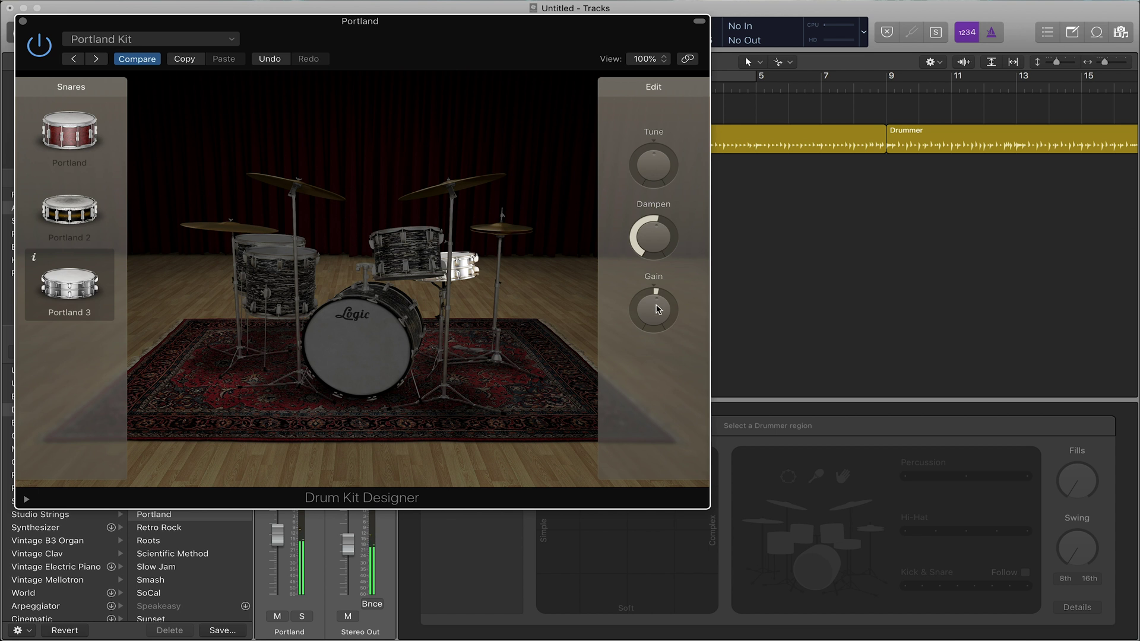
pyautogui.moveTo(647, 178); pyautogui.dragTo(647, 202)
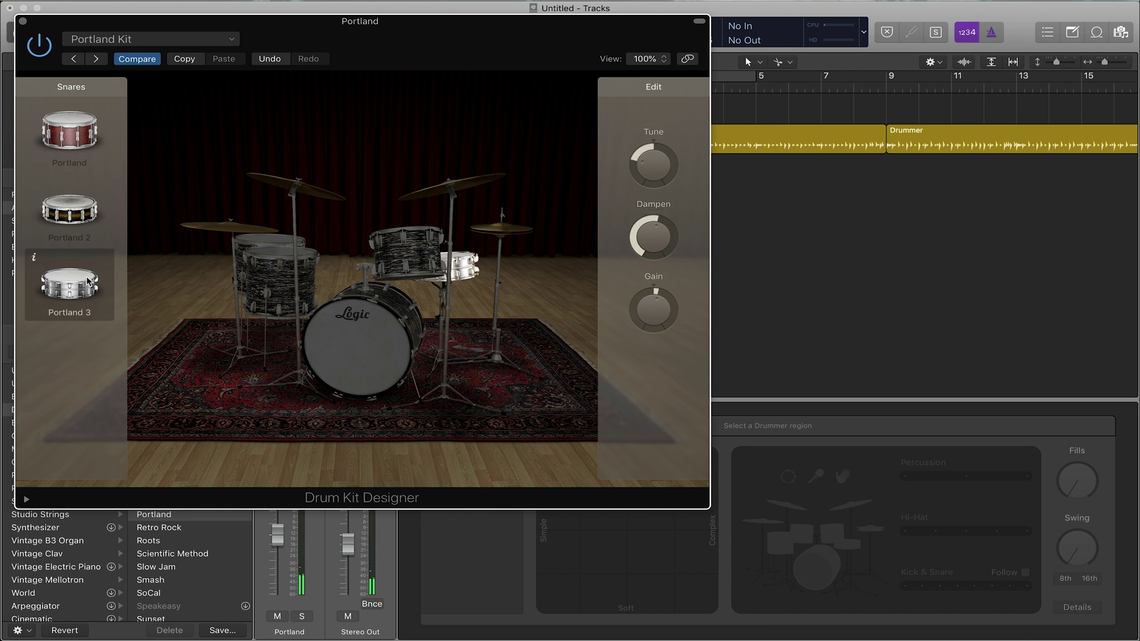
pyautogui.click(22, 21)
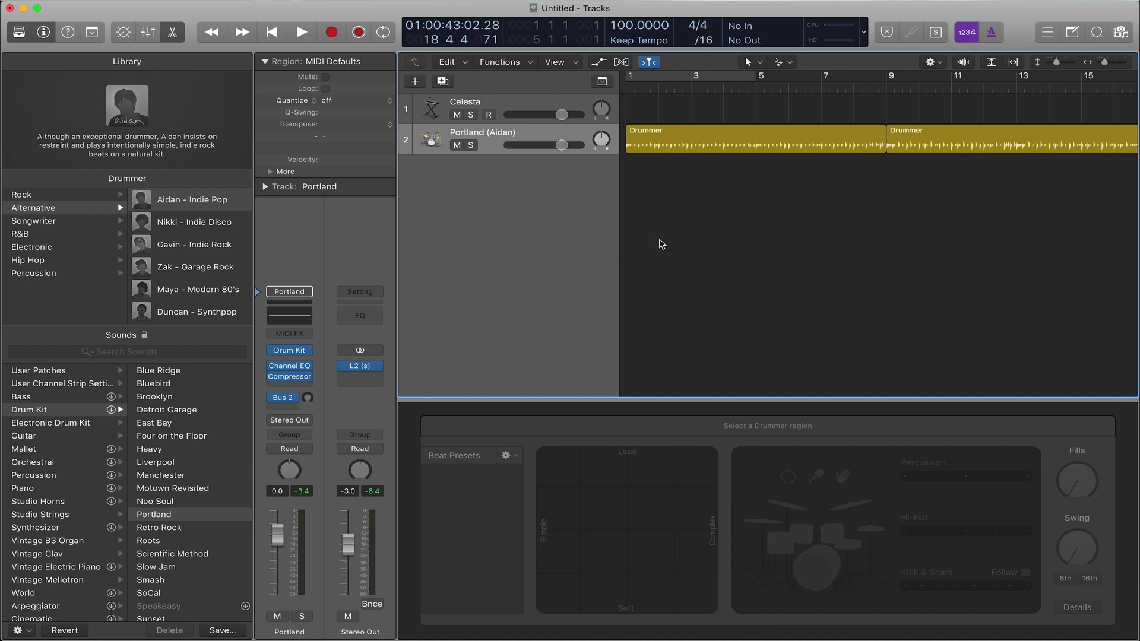
# Step: Hide the Library and select all three Drummer regions on the Portland track
pyautogui.click(42, 31)
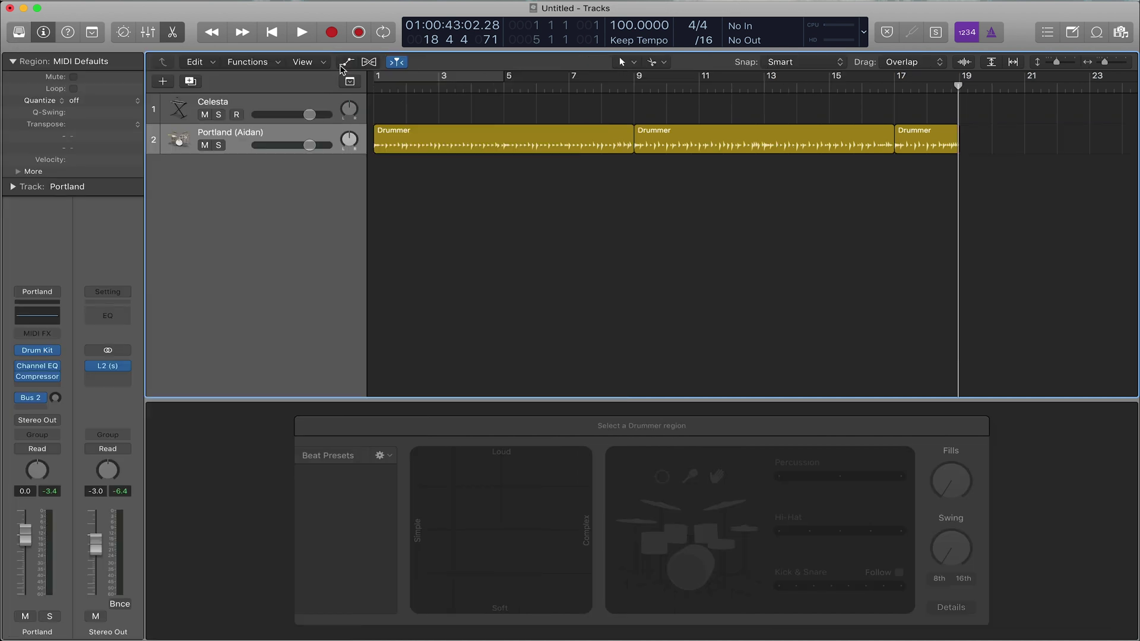
pyautogui.click(205, 144)
pyautogui.click(205, 145)
pyautogui.click(179, 137)
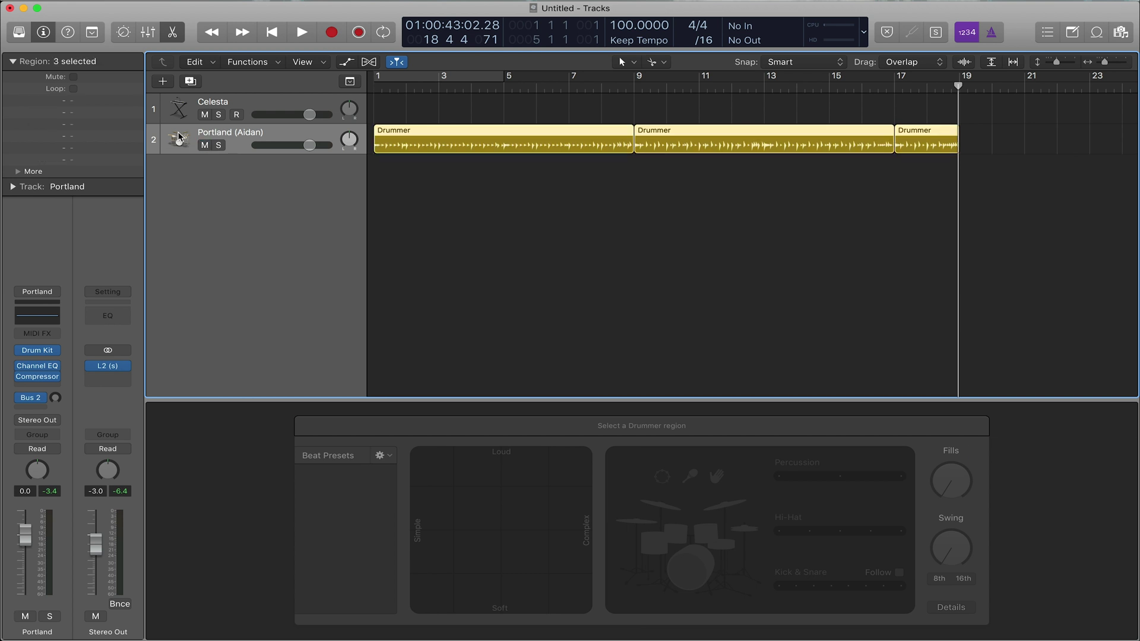
# Step: Create a software instrument track using the stereo ES2 synthesizer
pyautogui.click(164, 84)
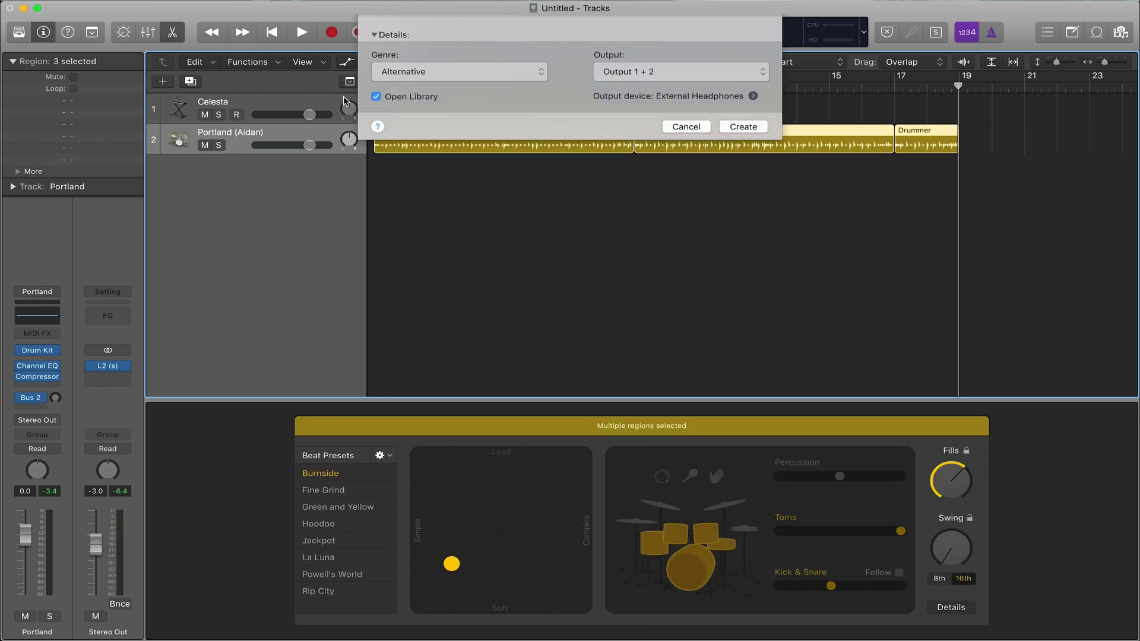
pyautogui.click(458, 48)
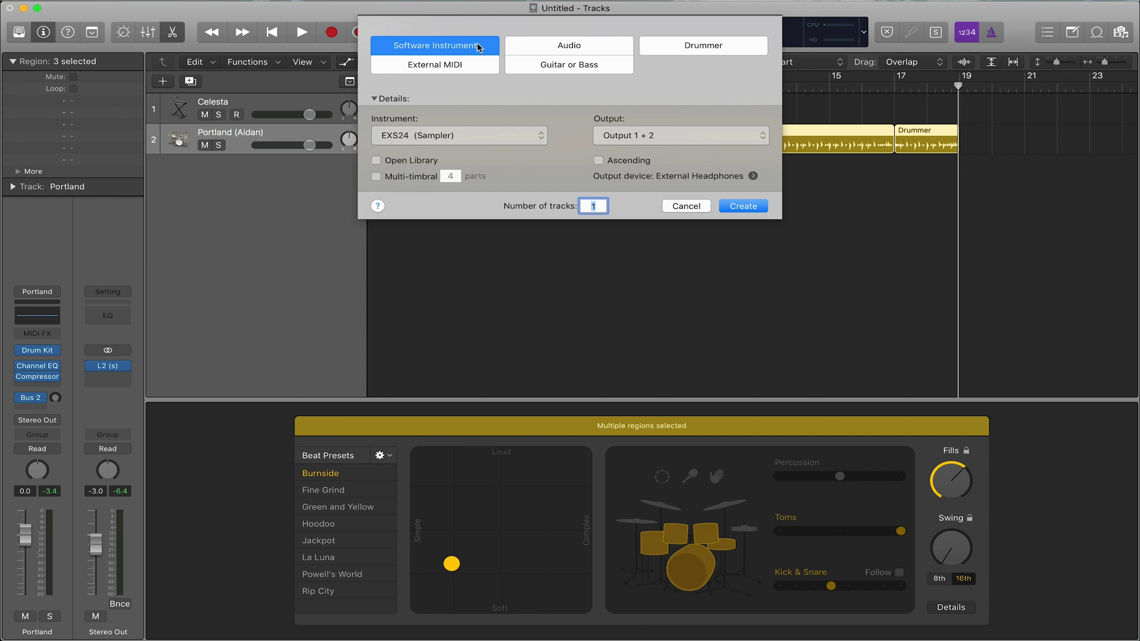
pyautogui.click(448, 137)
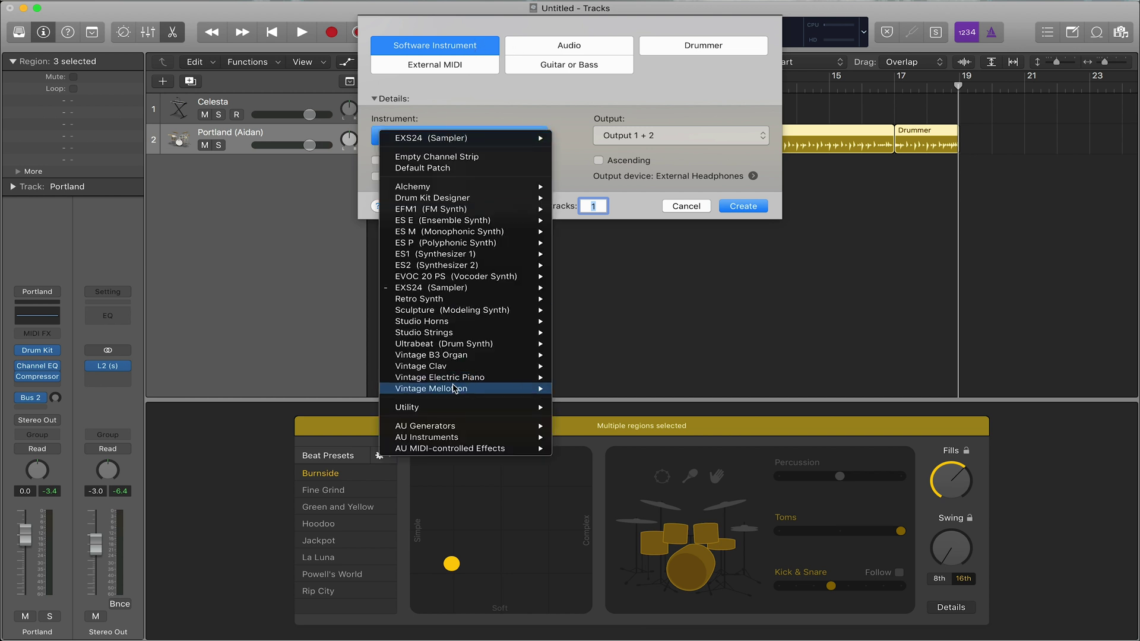
pyautogui.moveTo(442, 266)
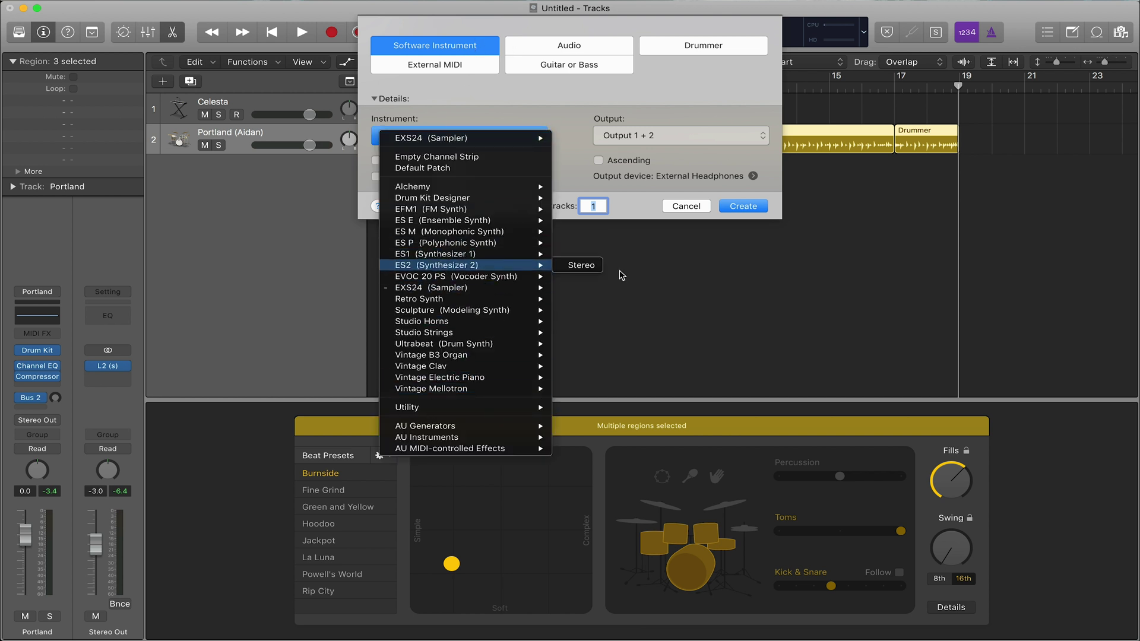
pyautogui.click(586, 267)
pyautogui.click(745, 211)
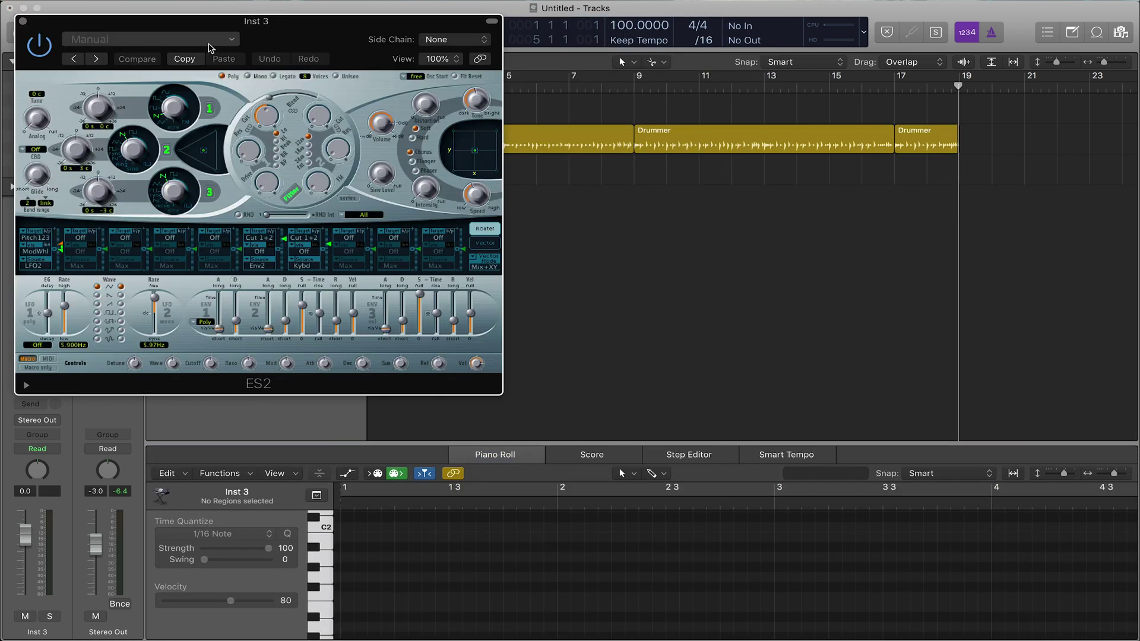
# Step: Audition the ES2 Synth Bass Filter Soul preset, then step to Fluffy Pulse
pyautogui.click(209, 40)
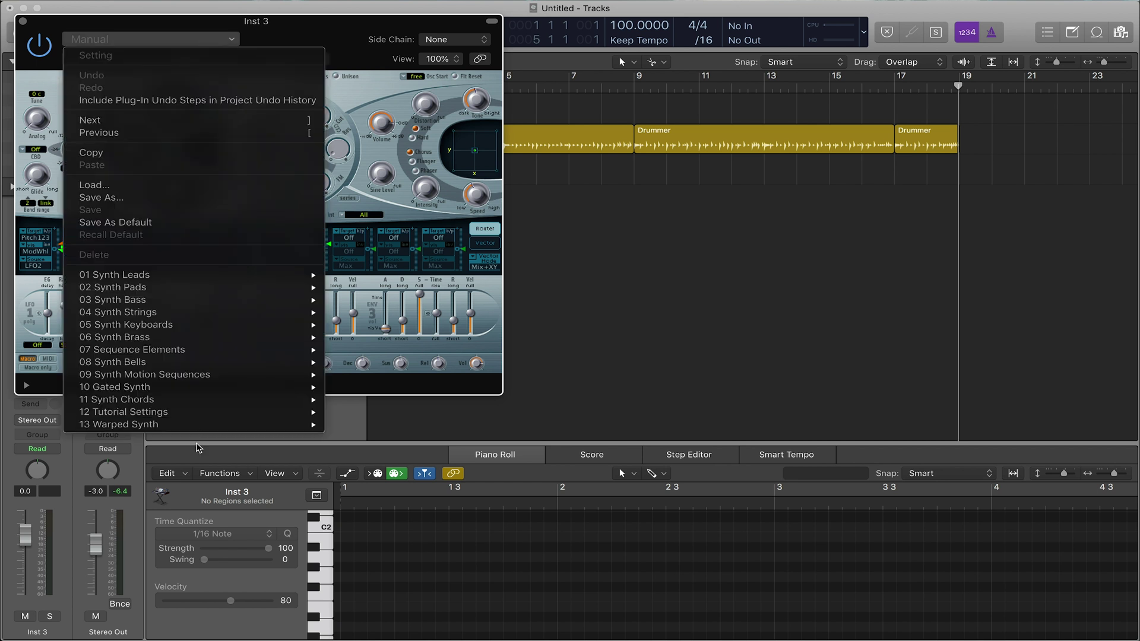
pyautogui.moveTo(230, 300)
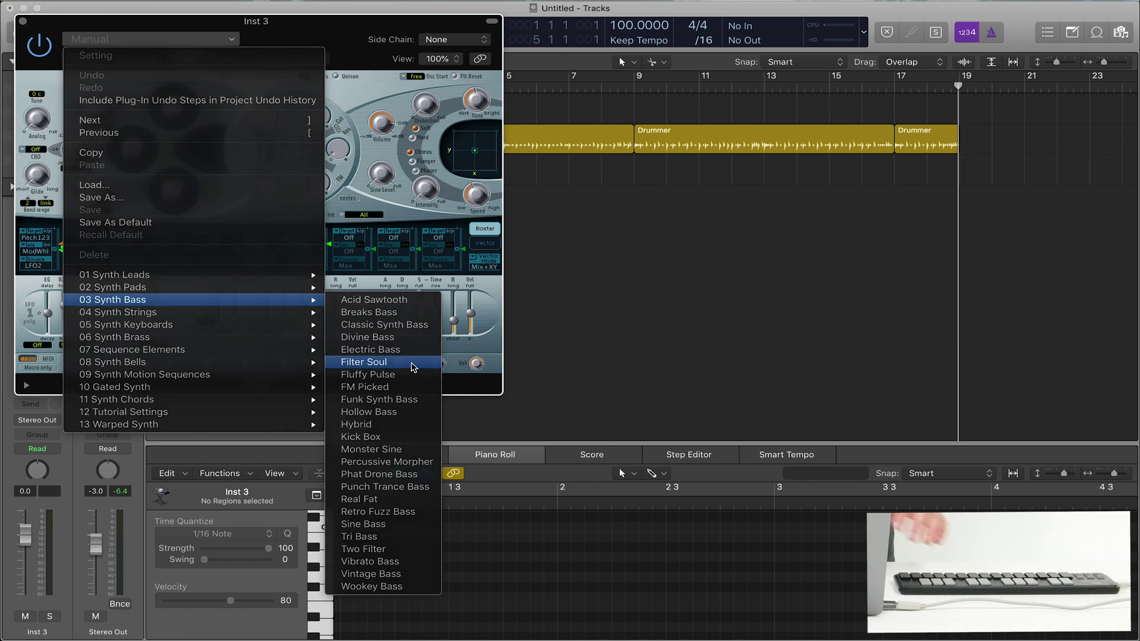
pyautogui.click(414, 367)
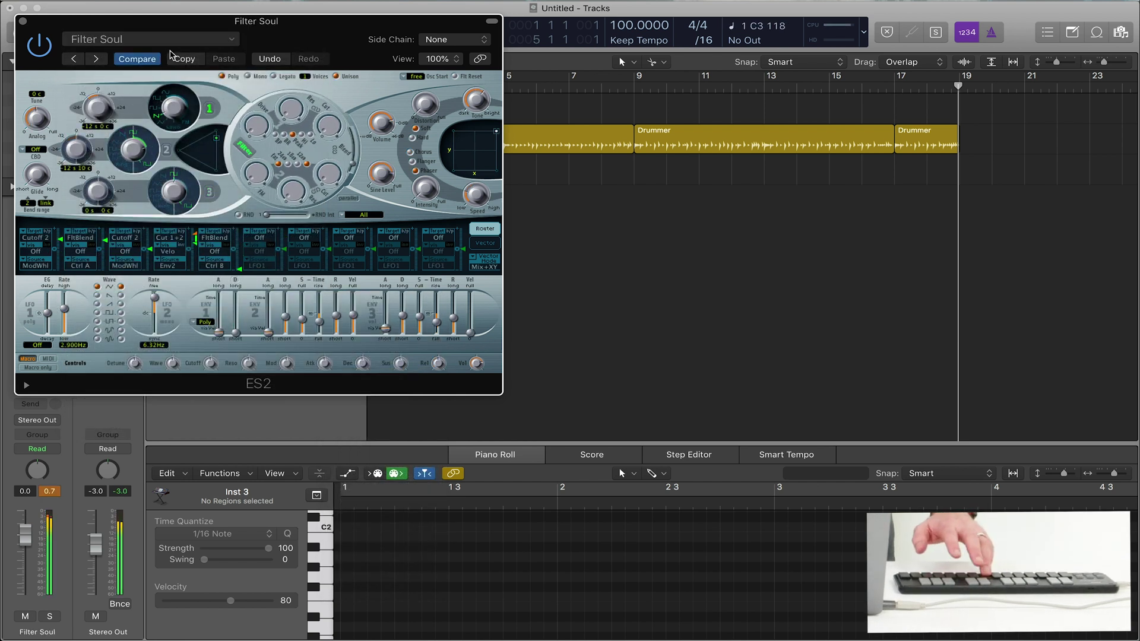
pyautogui.click(95, 59)
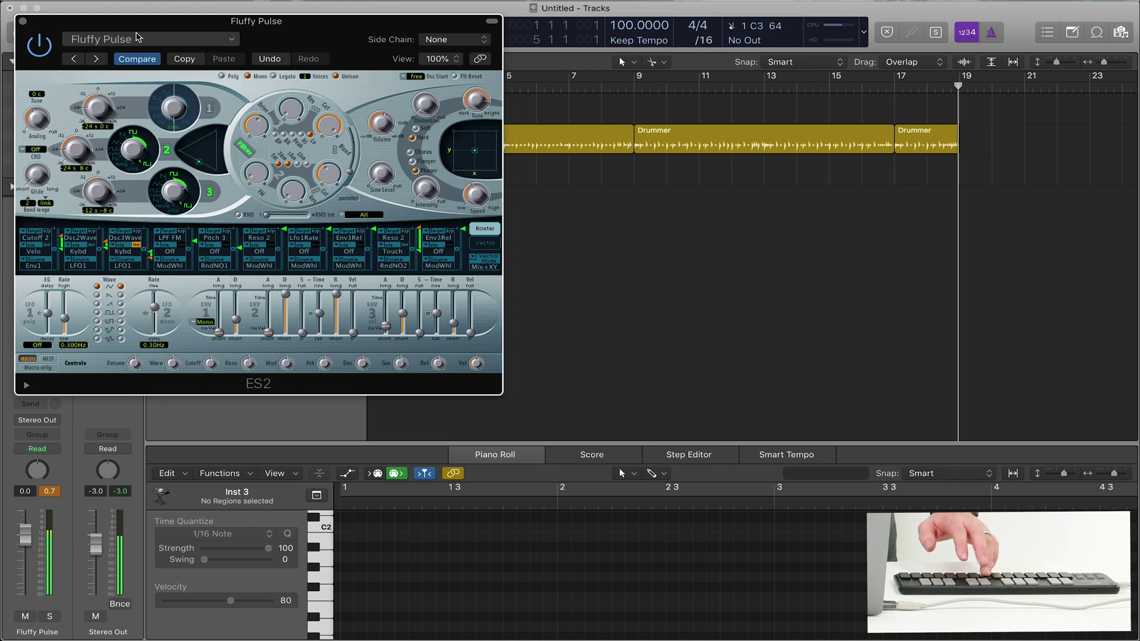
# Step: Try the Acid Pulsewave lead preset, then load the Synth Pads Dark Pad 01 preset
pyautogui.click(136, 38)
pyautogui.moveTo(309, 275)
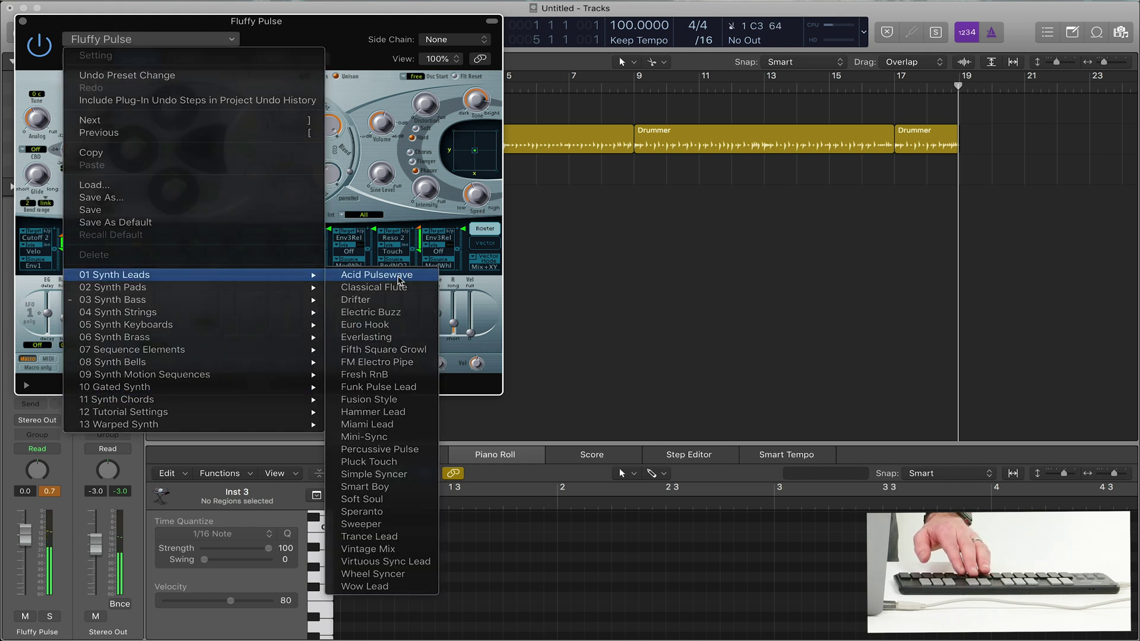
pyautogui.click(399, 281)
pyautogui.click(148, 39)
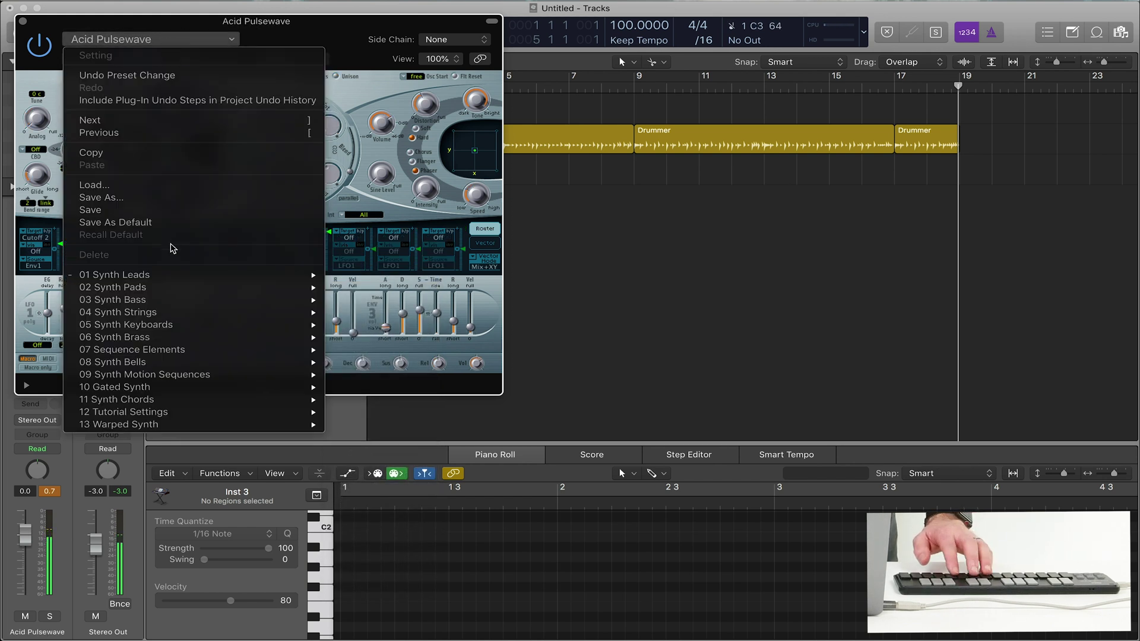
pyautogui.moveTo(168, 288)
pyautogui.click(376, 338)
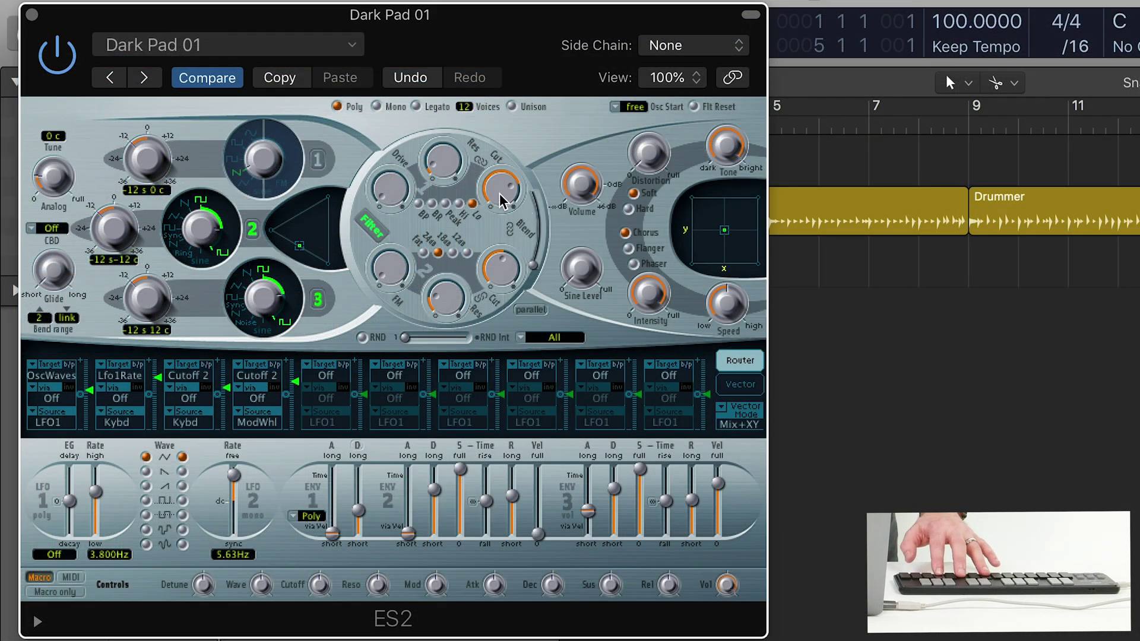
# Step: Lower ES2's filter cutoff, set oscillator 2 to sawtooth and oscillator 3 to noise
pyautogui.moveTo(500, 201); pyautogui.dragTo(383, 211)
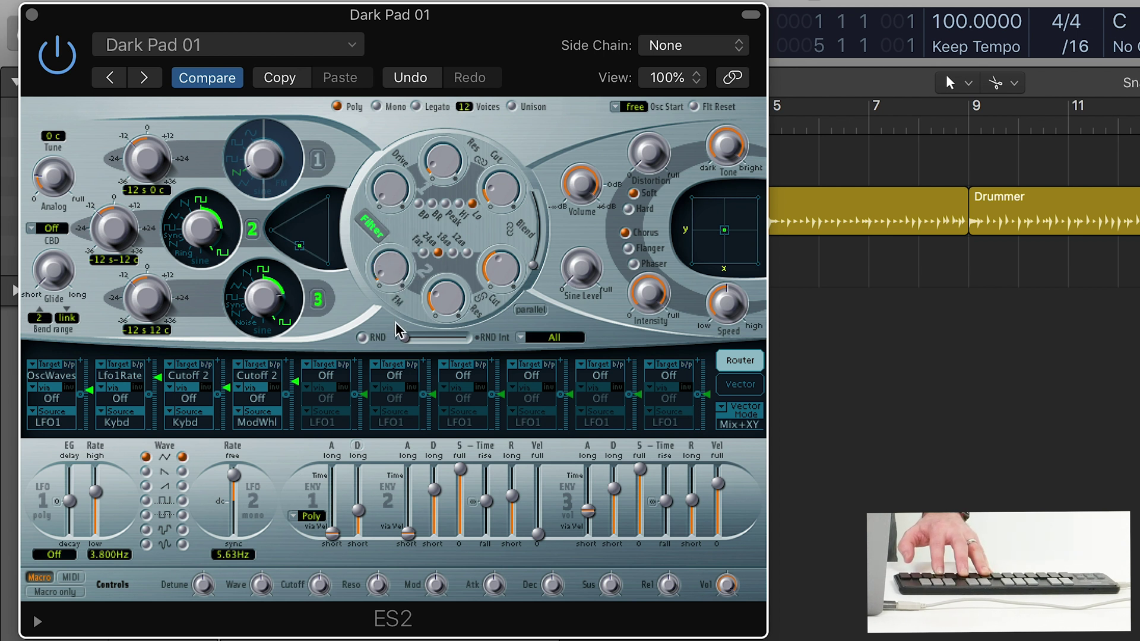
pyautogui.moveTo(200, 229); pyautogui.dragTo(203, 309)
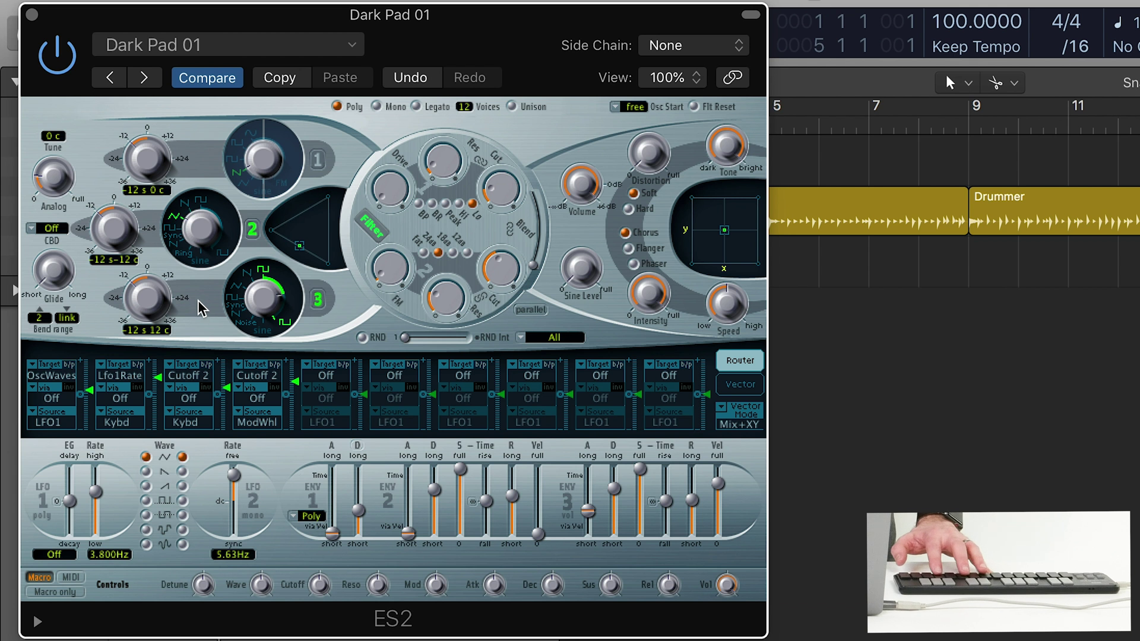
pyautogui.moveTo(195, 250); pyautogui.dragTo(195, 219)
pyautogui.moveTo(283, 324); pyautogui.dragTo(264, 365)
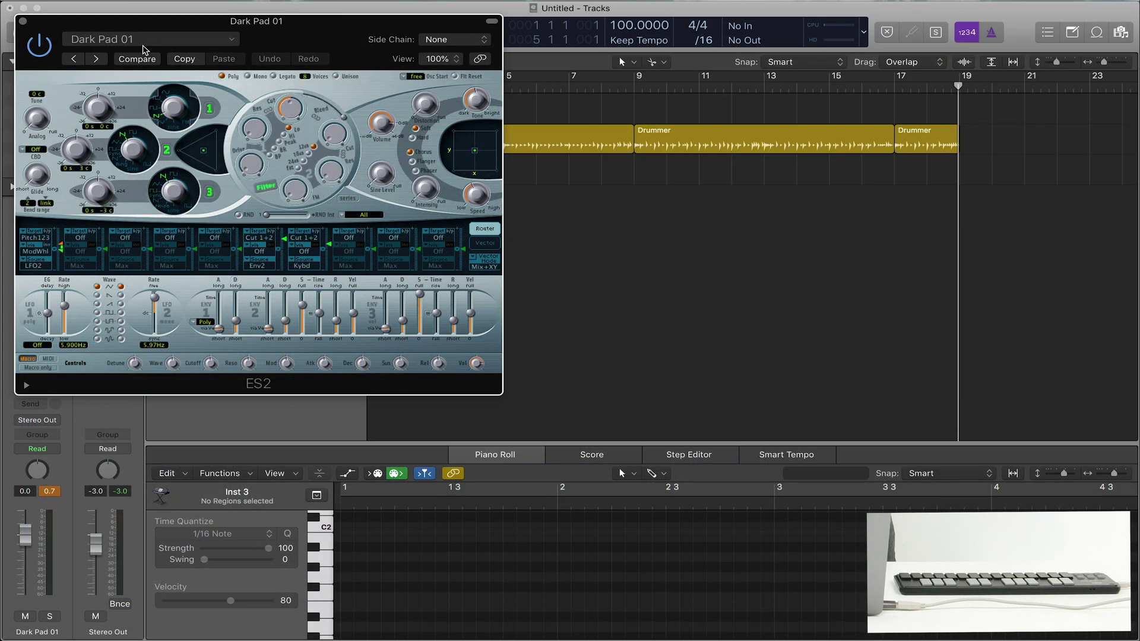
pyautogui.click(217, 45)
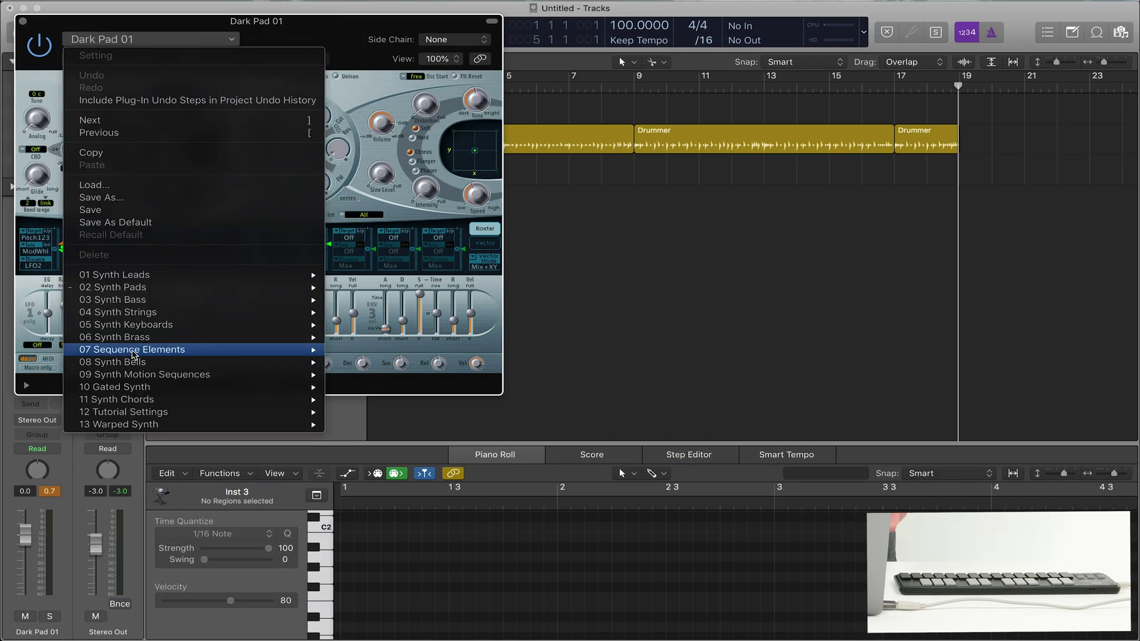
# Step: Load the 10 Gated Synth > Distorted Rhythm preset and close the ES2 window
pyautogui.moveTo(285, 386)
pyautogui.click(409, 437)
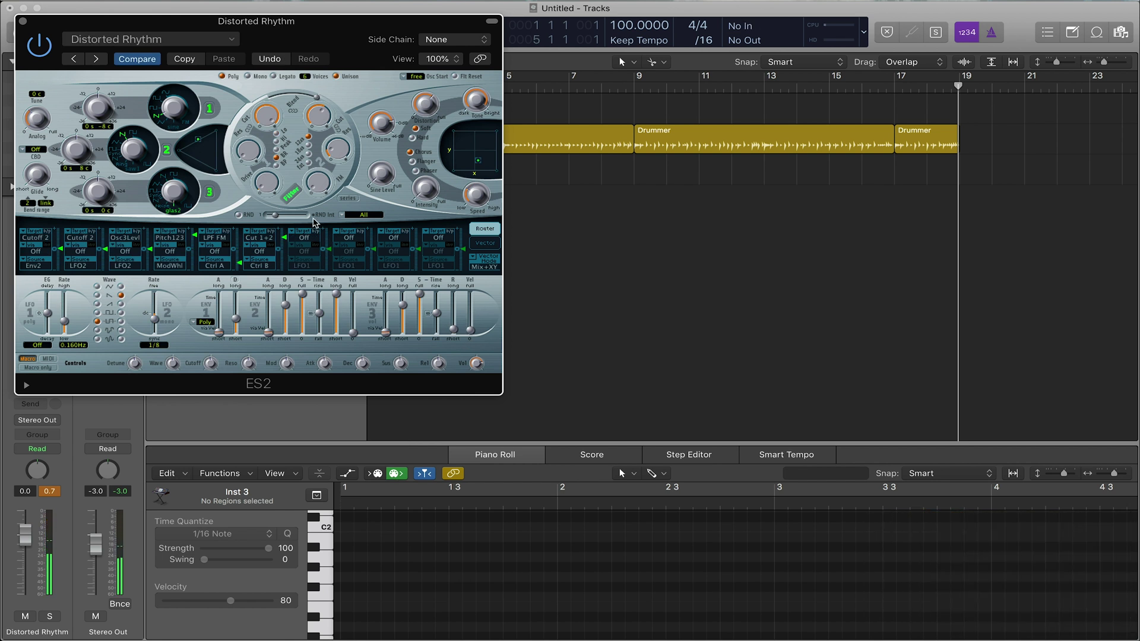
pyautogui.click(24, 22)
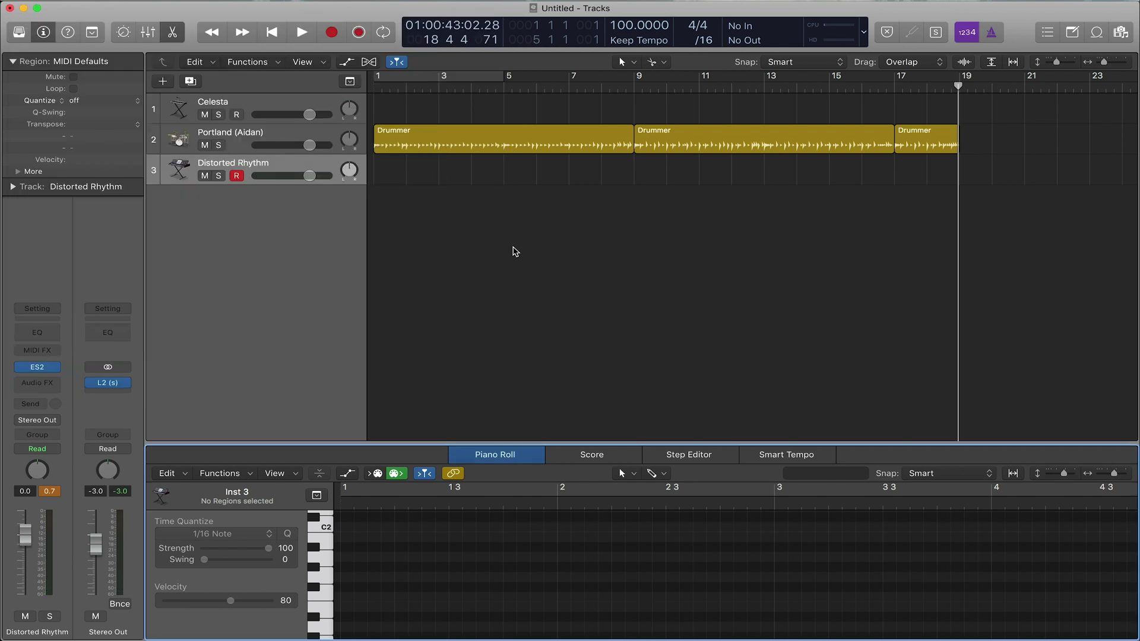
# Step: Create a stereo Retro Synth track, set oscillator Shape 1 to 12.5 % and adjust Shape 2
pyautogui.click(162, 81)
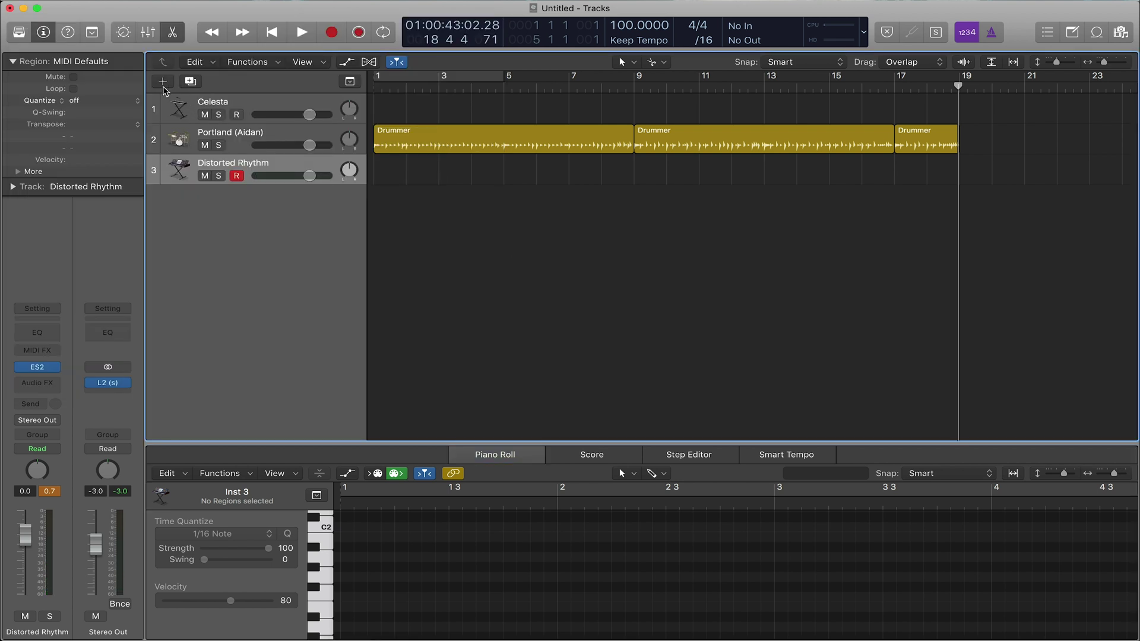
pyautogui.click(517, 136)
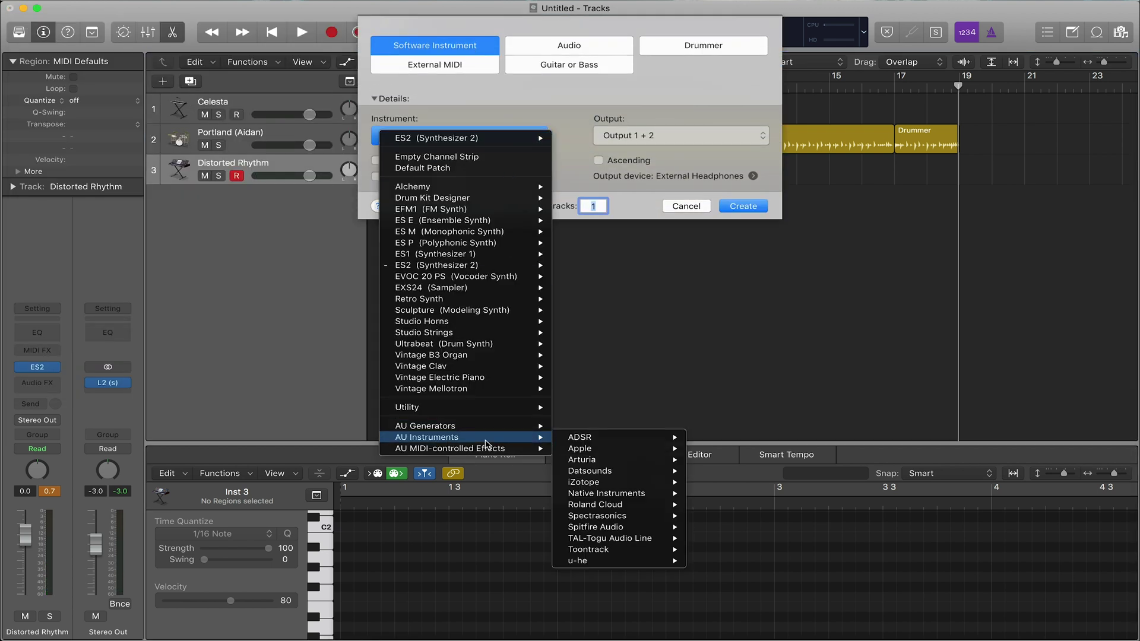
pyautogui.moveTo(453, 301)
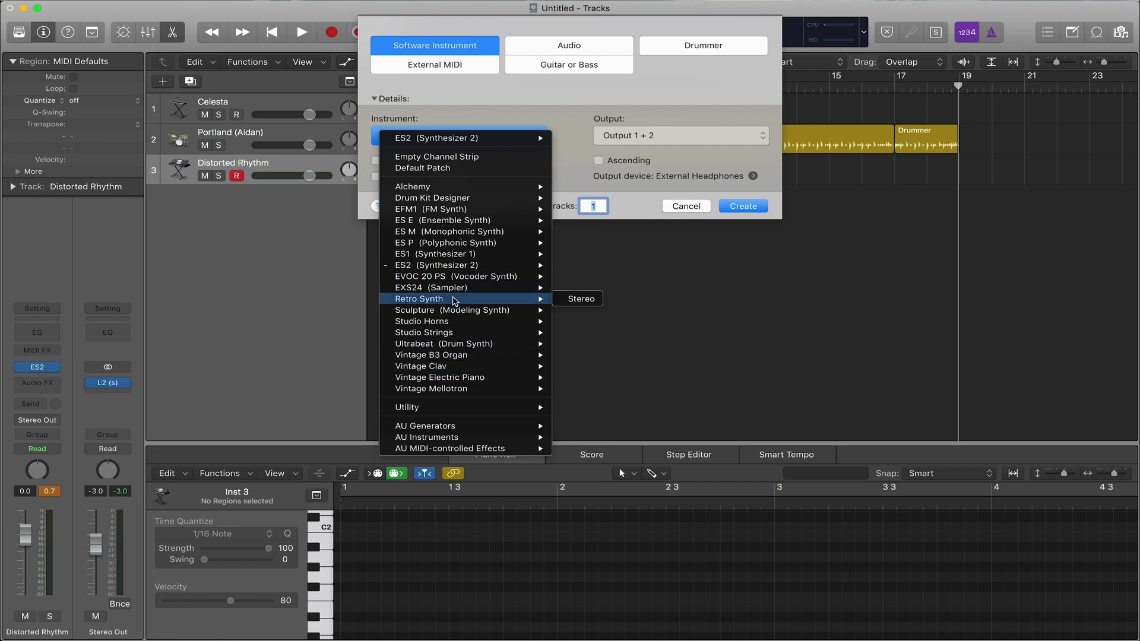
pyautogui.click(579, 301)
pyautogui.click(749, 206)
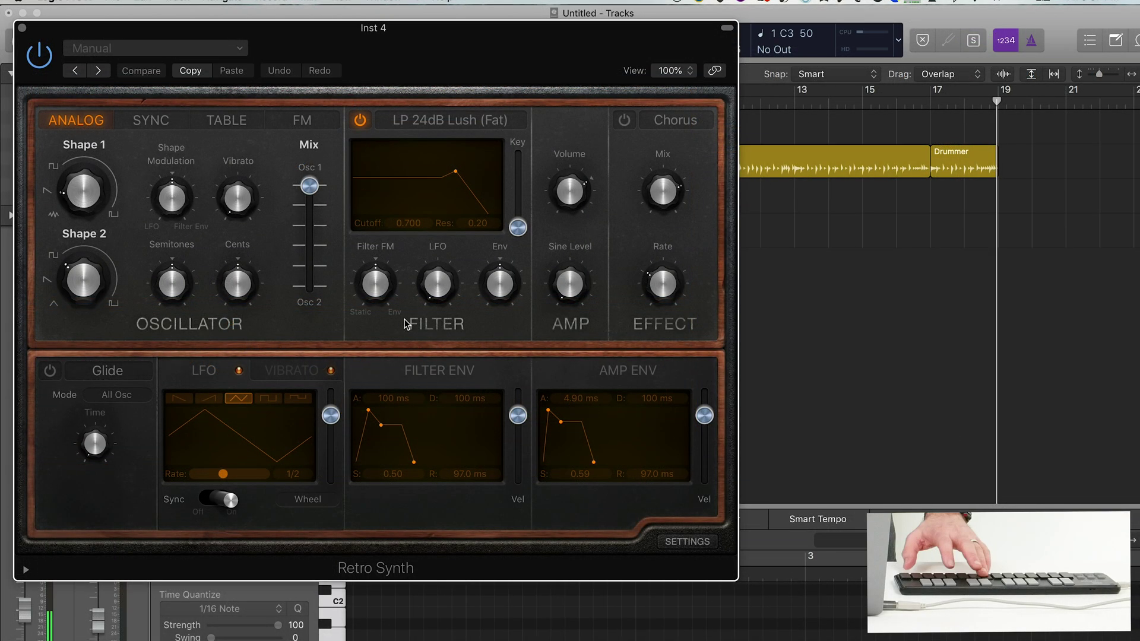
pyautogui.moveTo(89, 169); pyautogui.dragTo(89, 178)
pyautogui.moveTo(86, 262); pyautogui.dragTo(90, 220)
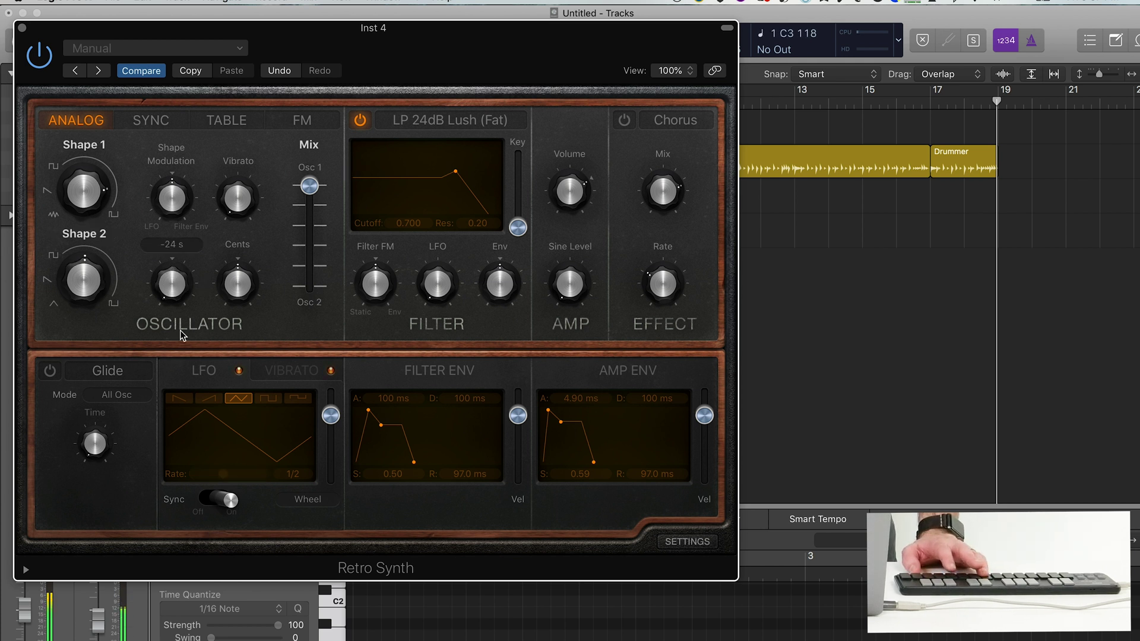
# Step: Balance the oscillator mix evenly and set a BP 6dB Sharp filter with envelope amount 0.40
pyautogui.moveTo(191, 280)
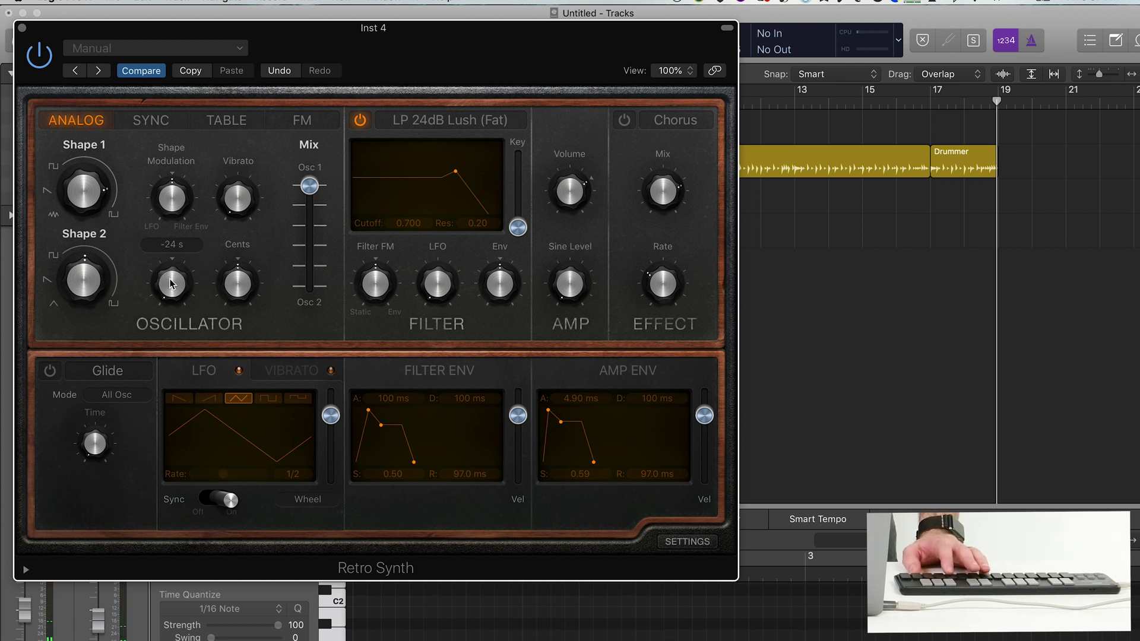
pyautogui.moveTo(309, 186); pyautogui.dragTo(306, 216)
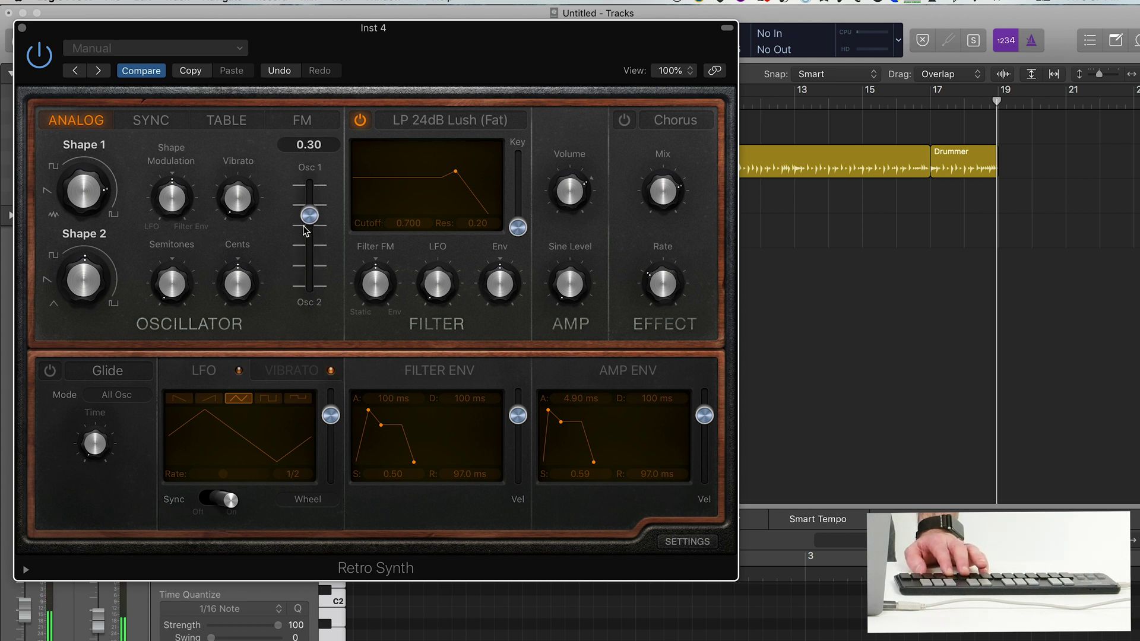
pyautogui.moveTo(499, 294)
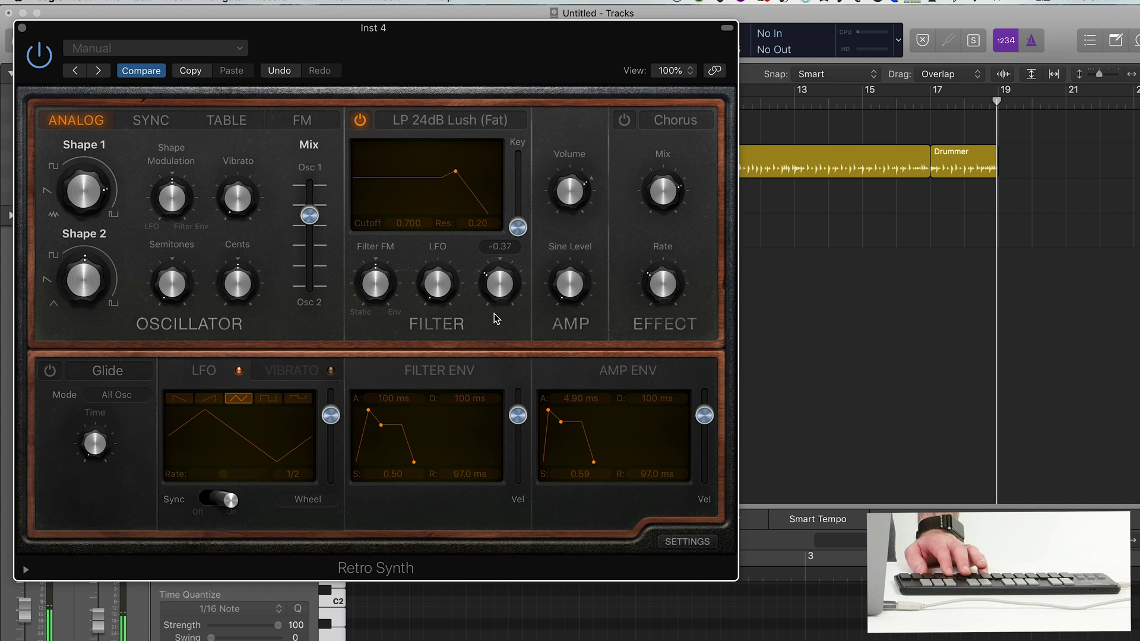
pyautogui.moveTo(462, 164)
pyautogui.moveTo(462, 164)
pyautogui.mouseDown()
pyautogui.moveTo(420, 184)
pyautogui.moveTo(465, 169)
pyautogui.mouseUp()
pyautogui.click(415, 127)
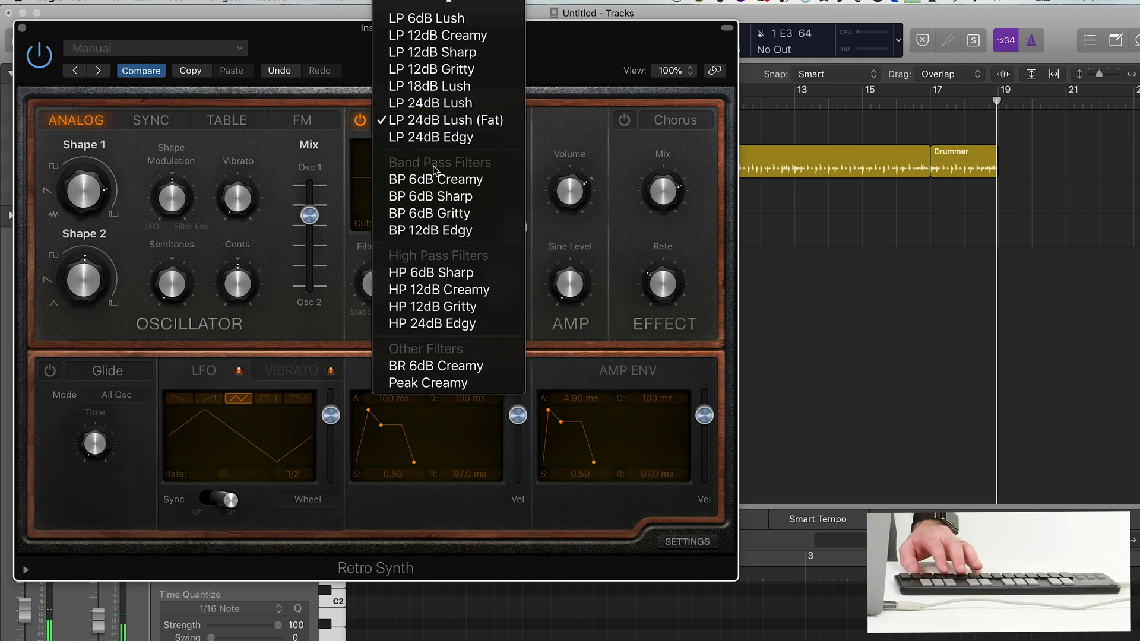
pyautogui.click(427, 191)
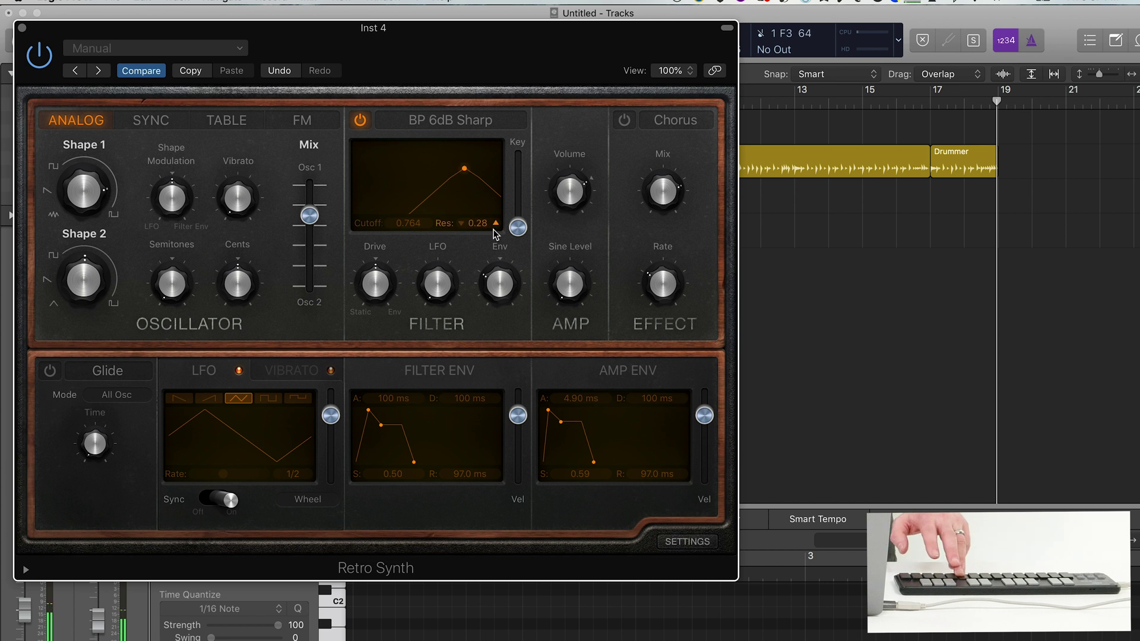
pyautogui.moveTo(496, 233); pyautogui.dragTo(490, 230)
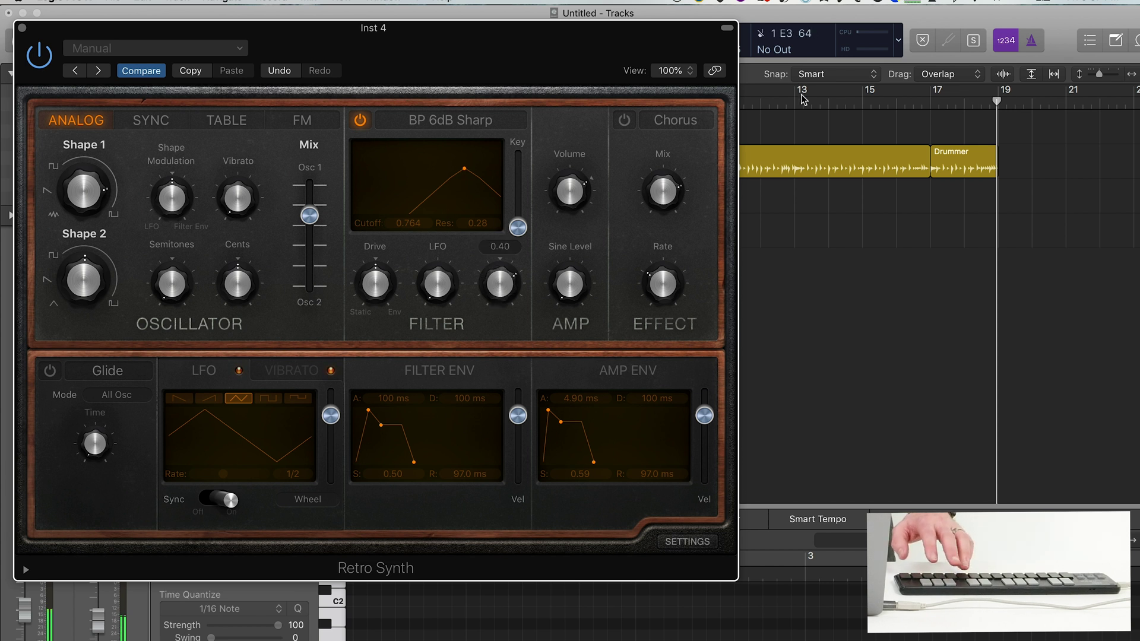
# Step: Turn on Retro Synth's chorus and switch the oscillator type to FM after trying Sync
pyautogui.click(624, 120)
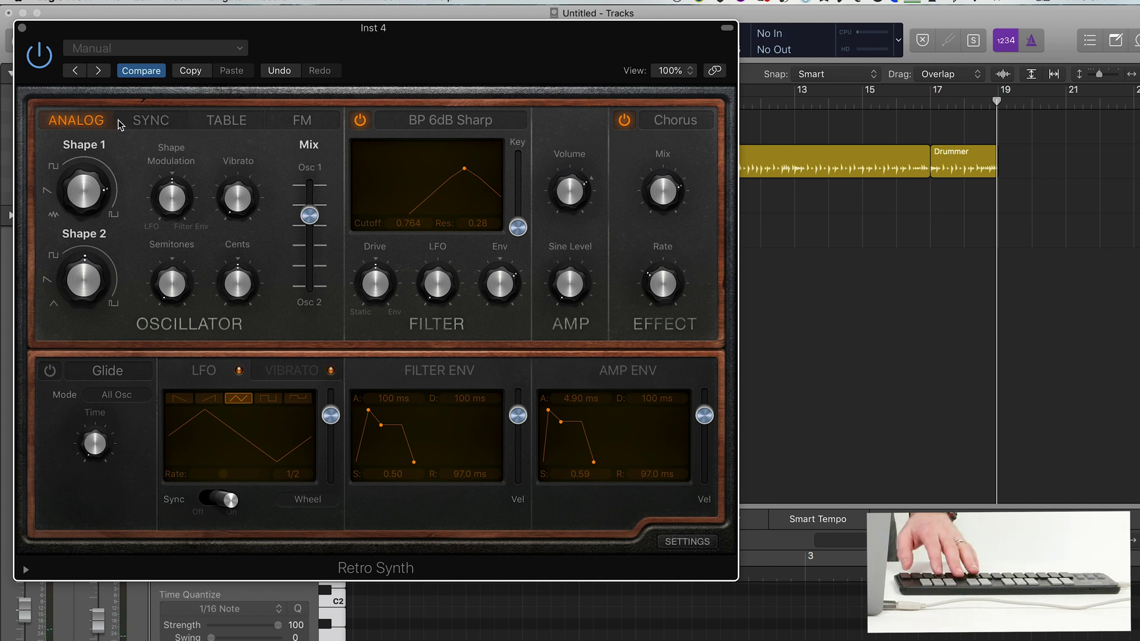
pyautogui.click(151, 120)
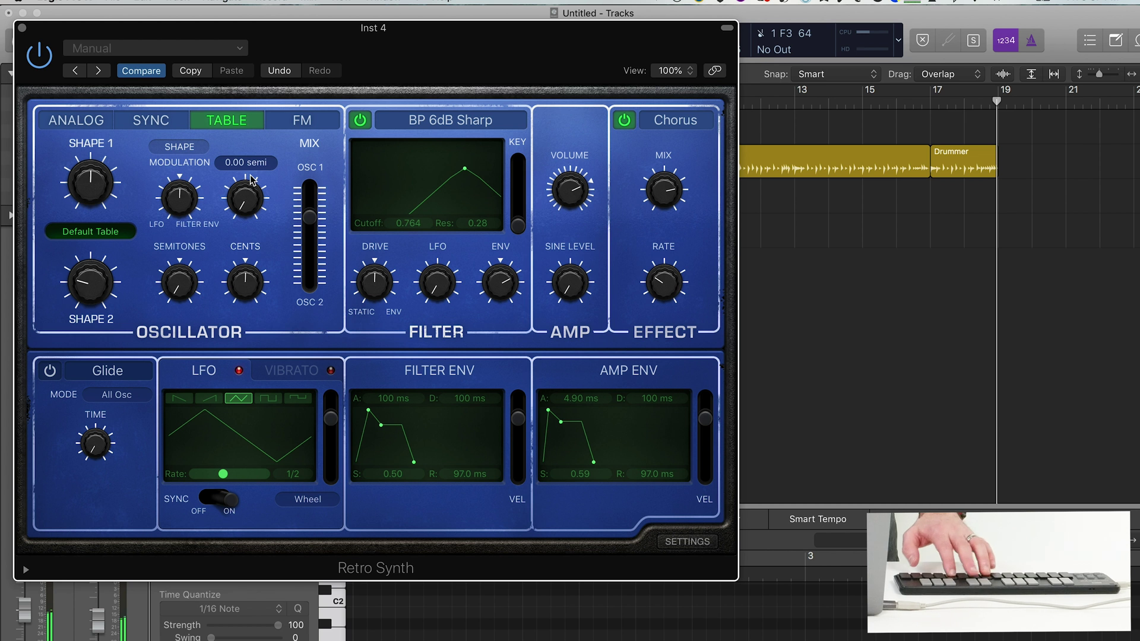
pyautogui.click(301, 120)
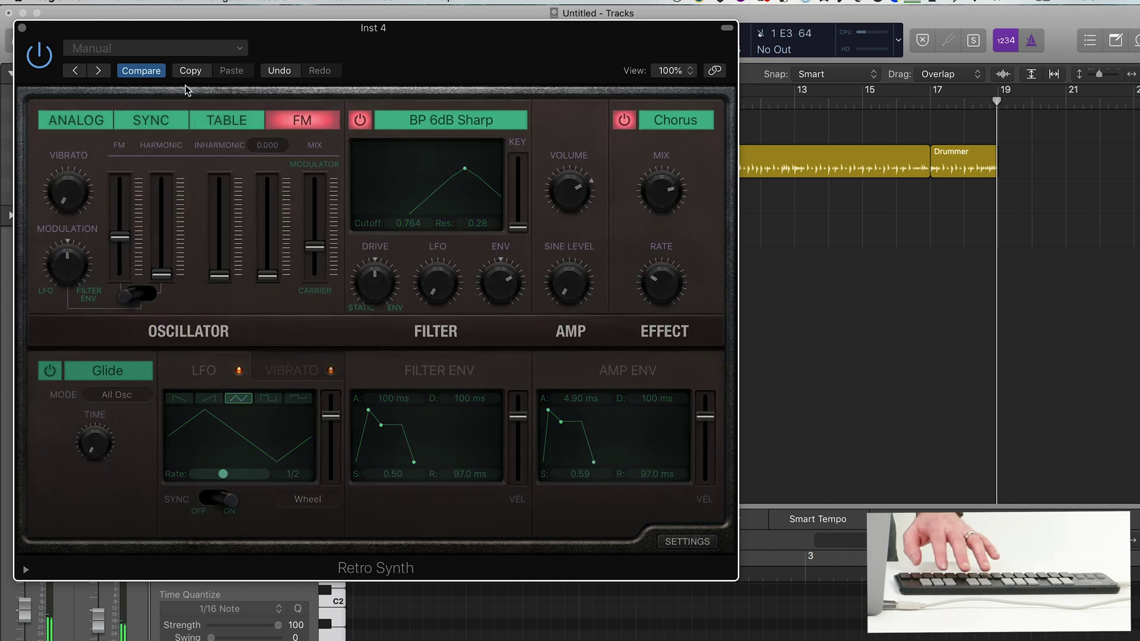
pyautogui.click(134, 48)
# Step: Load 02 Synth Pads > Chillout Pad, raise cutoff to 0.782 and resonance to 0.71, then close Retro Synth
pyautogui.moveTo(275, 333)
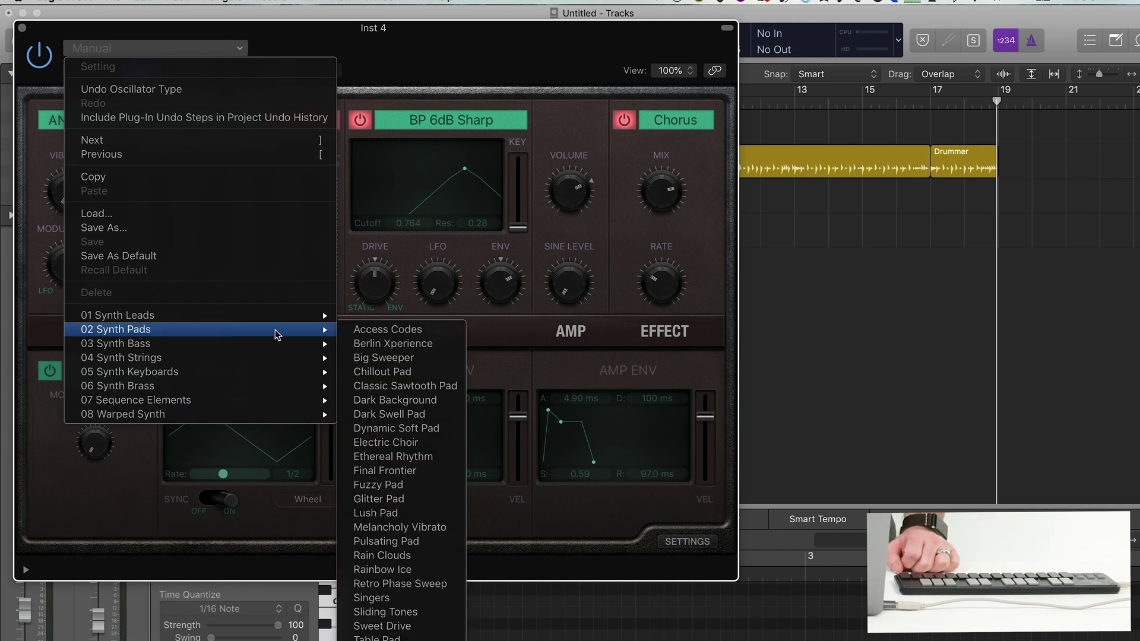
pyautogui.click(417, 373)
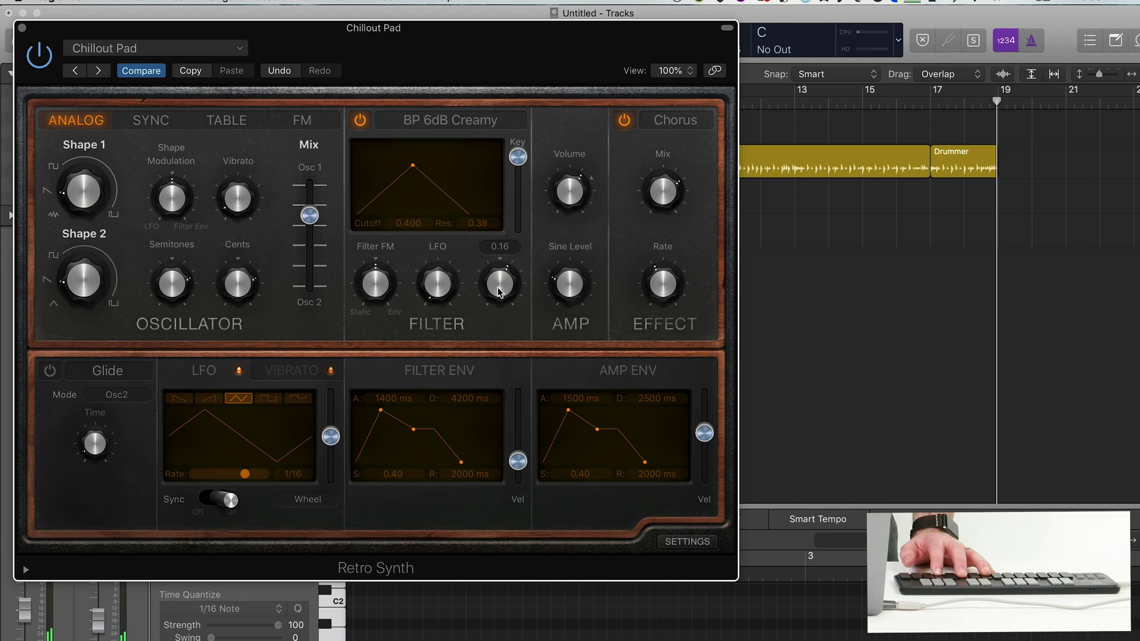
pyautogui.moveTo(420, 179); pyautogui.dragTo(472, 163)
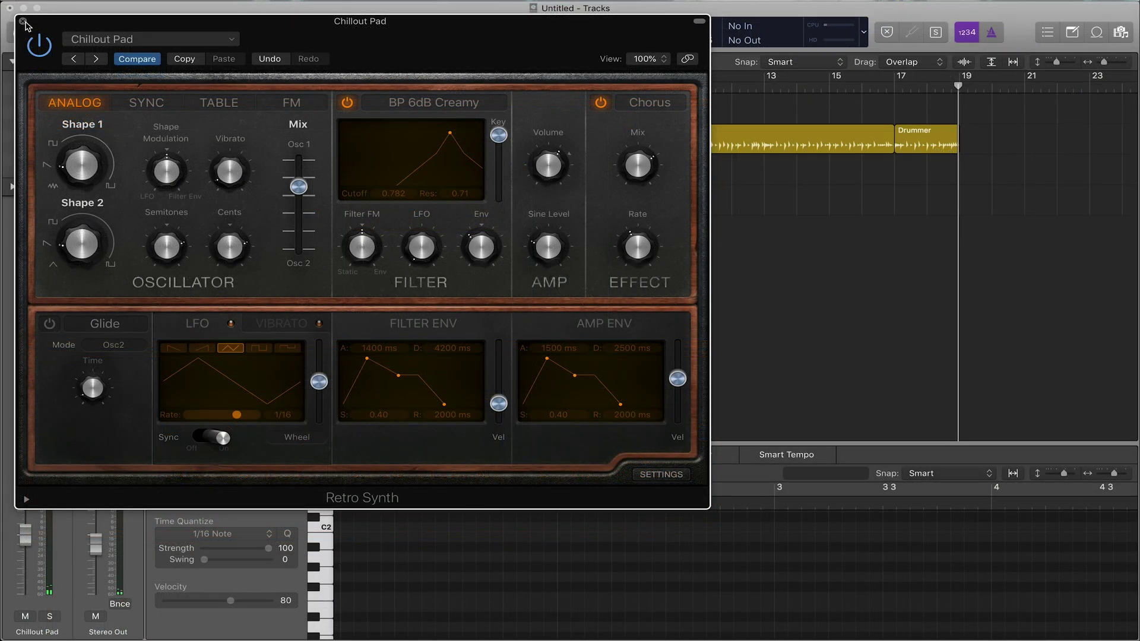
pyautogui.click(23, 22)
# Step: Create a new software instrument track, Inst 5, with stereo Alchemy loaded
pyautogui.press('alt+super+n')
pyautogui.click(484, 141)
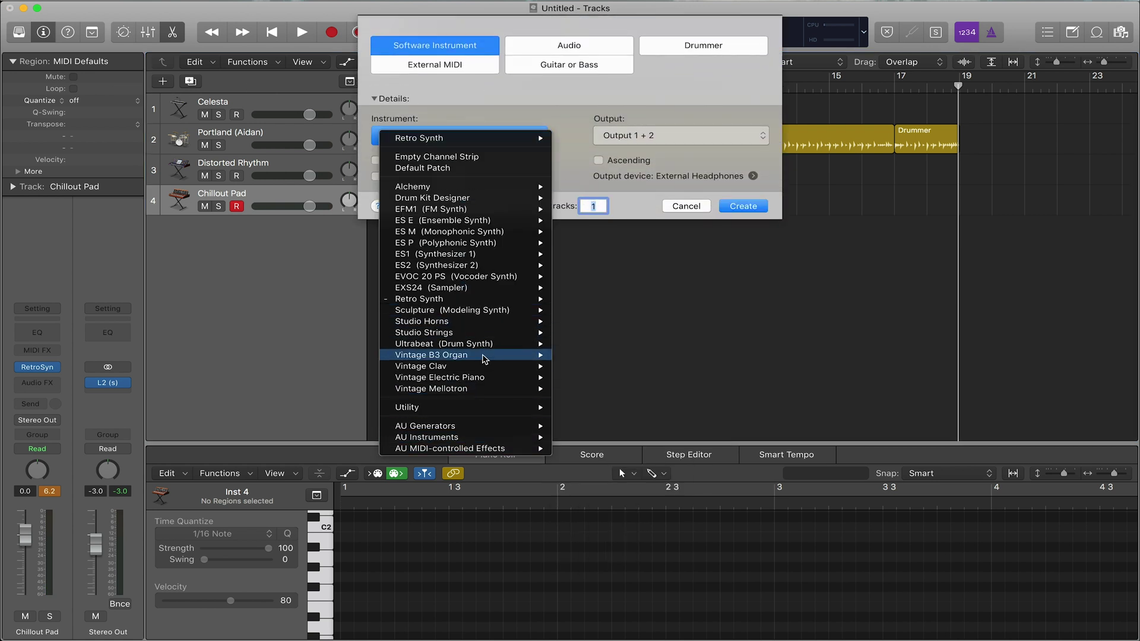
pyautogui.moveTo(513, 188)
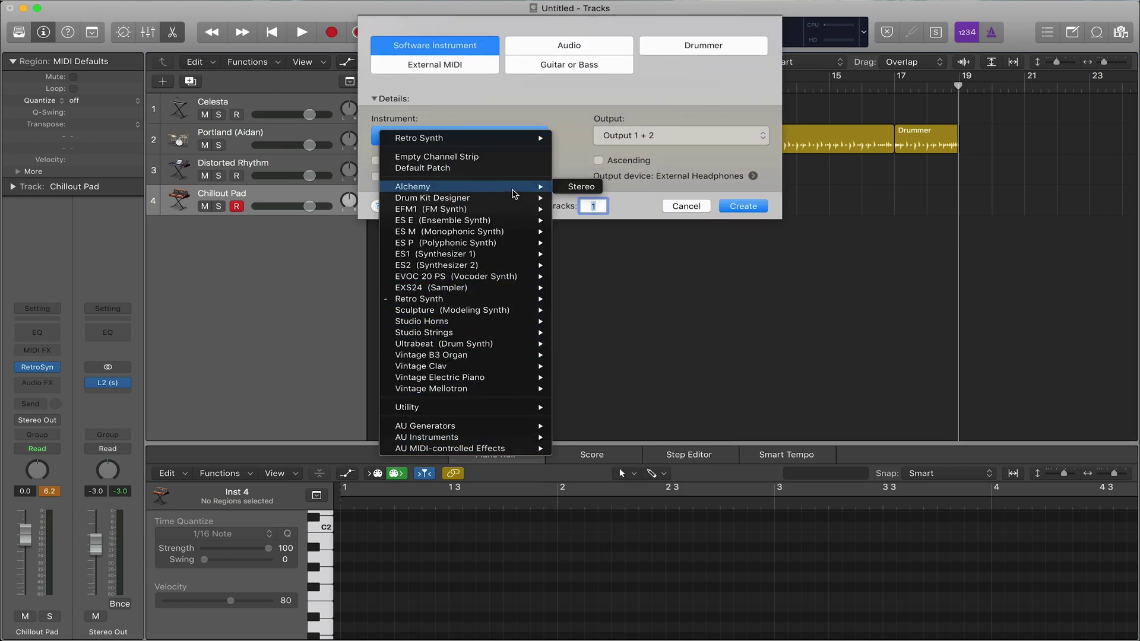
pyautogui.click(579, 186)
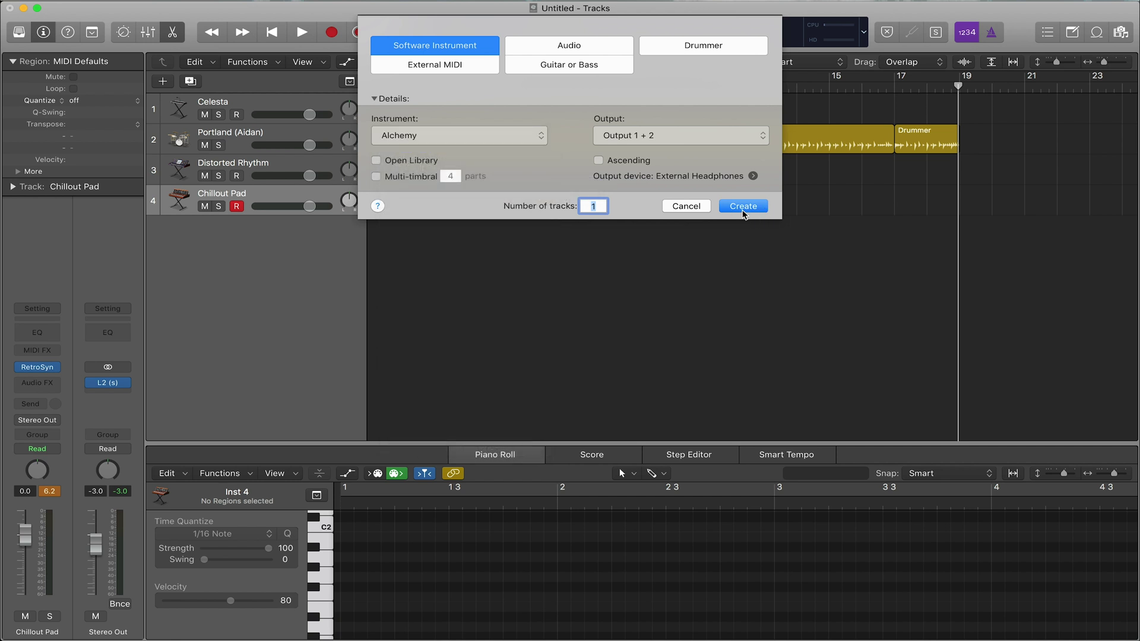
pyautogui.click(743, 211)
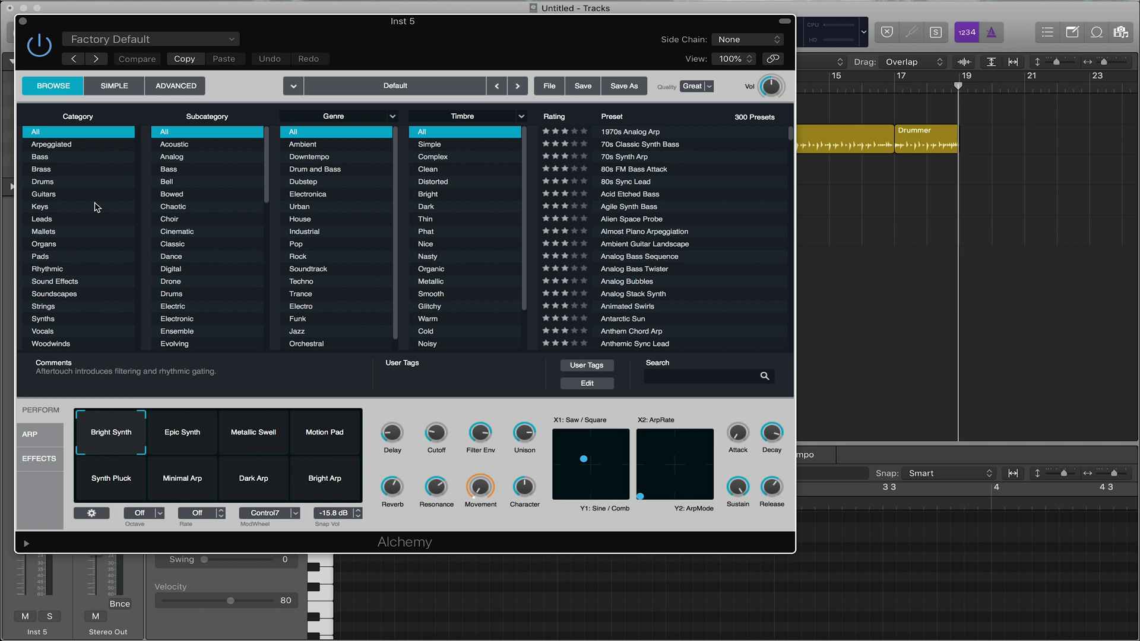
# Step: Audition Liquid Synth and Dream Sines Pad, then filter by Downtempo and Distorted to load Supersaw Lead
pyautogui.click(37, 170)
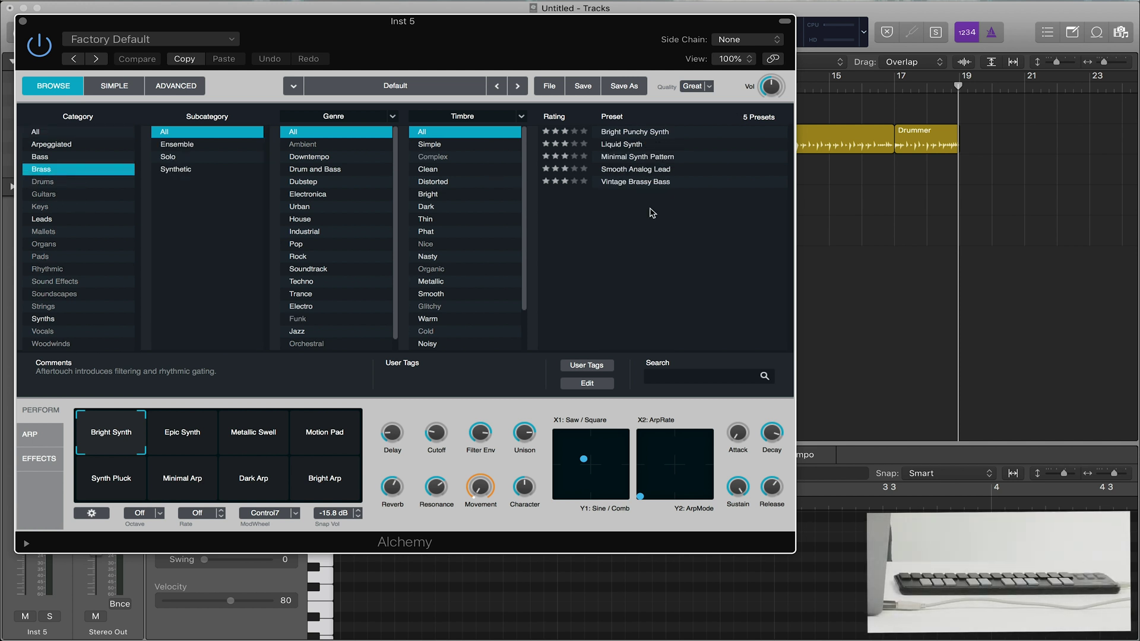
pyautogui.click(621, 146)
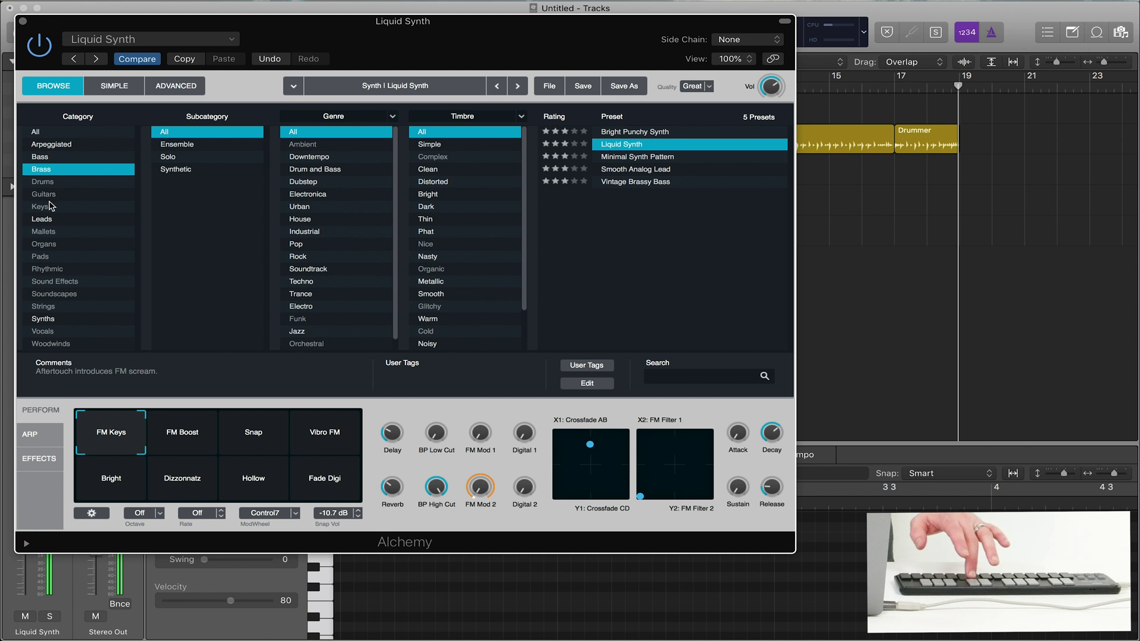
pyautogui.click(41, 222)
pyautogui.click(631, 232)
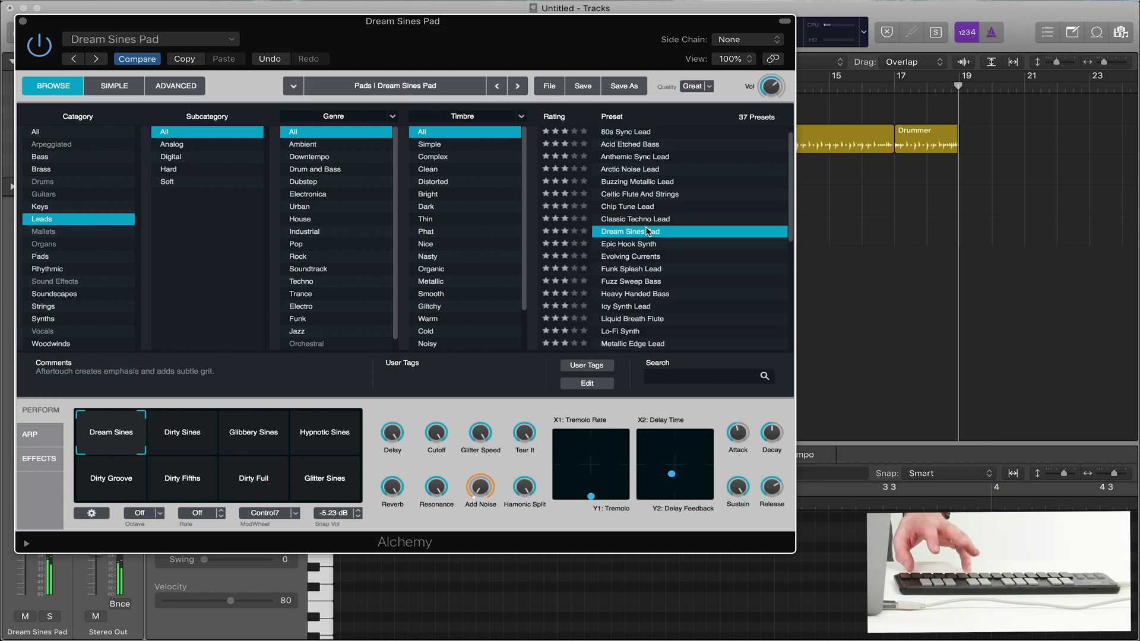
pyautogui.click(332, 157)
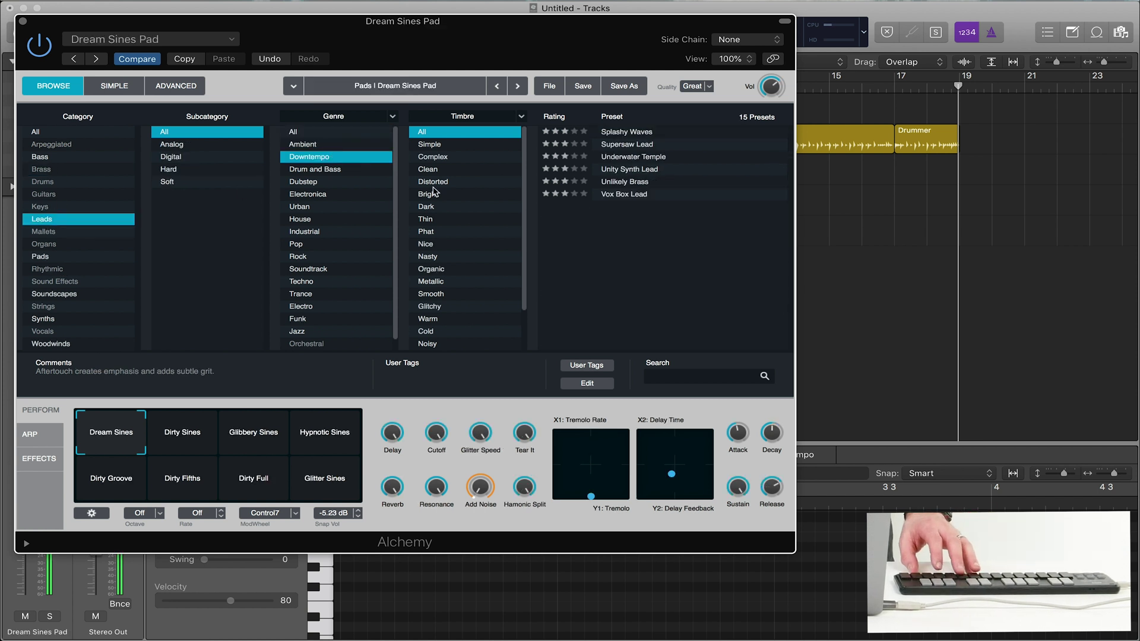
pyautogui.click(433, 182)
pyautogui.click(649, 170)
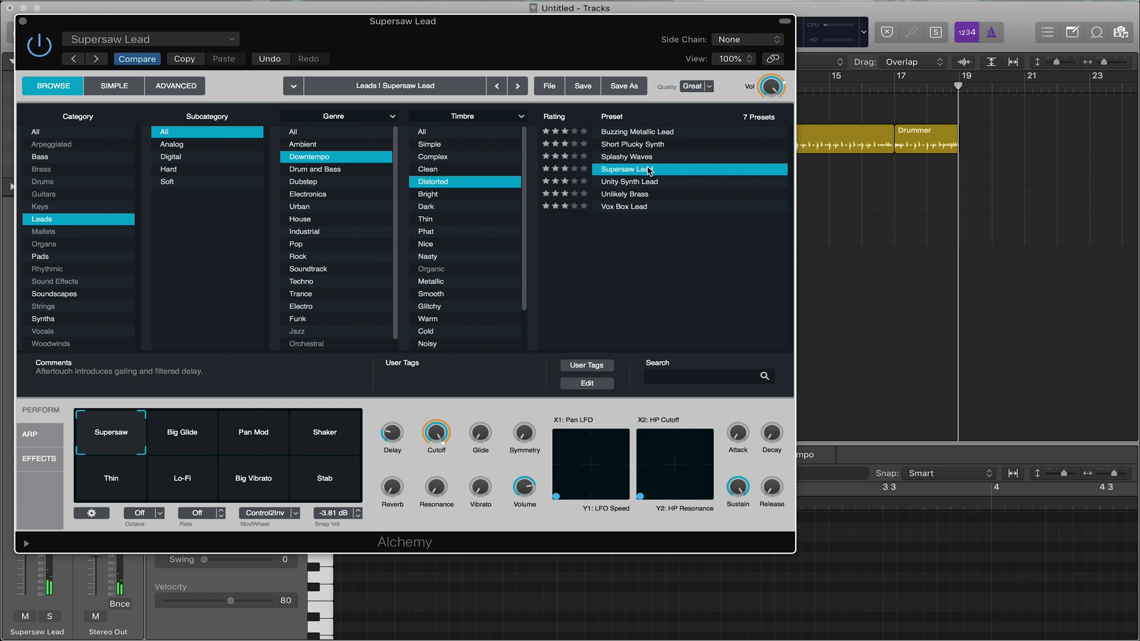
# Step: Reset Alchemy's Category, Genre and Timbre browser filters back to All
pyautogui.click(59, 133)
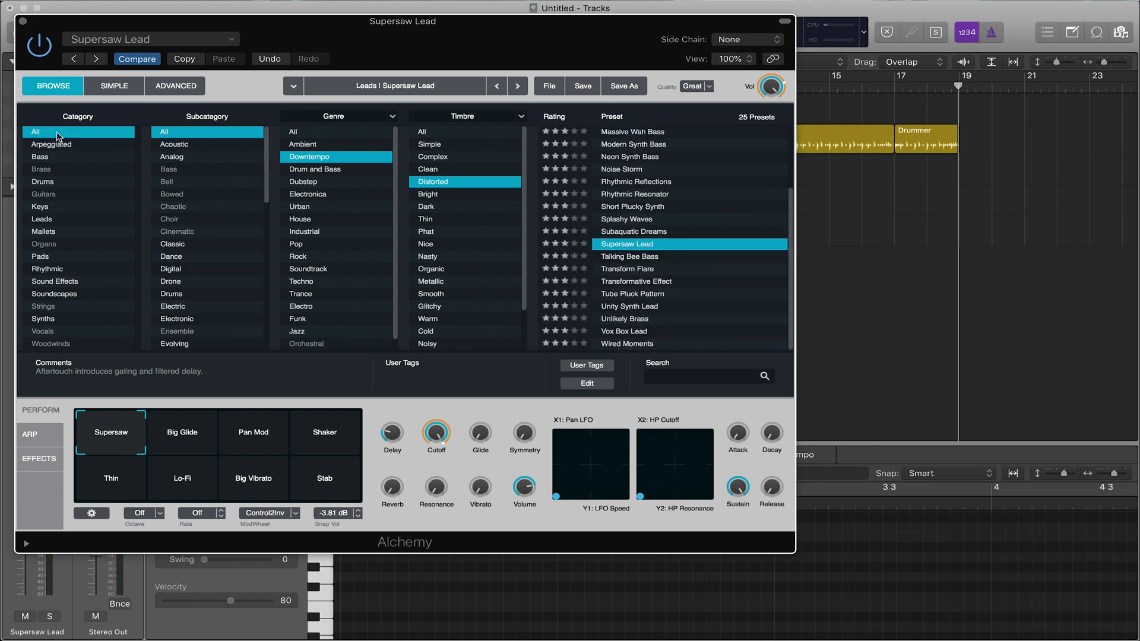
pyautogui.click(392, 116)
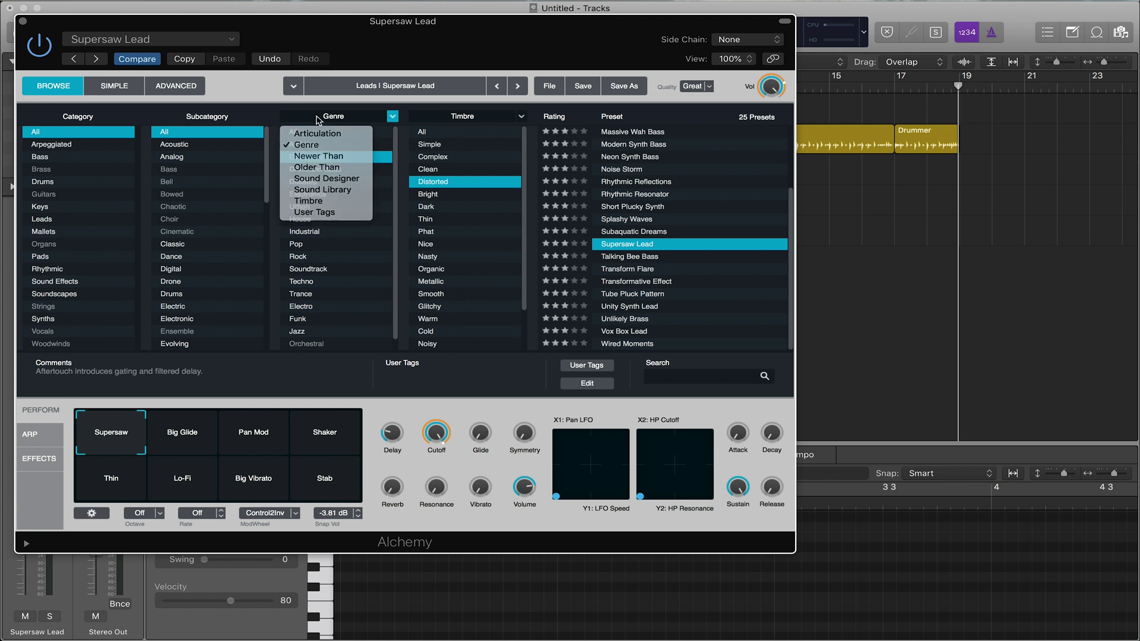
pyautogui.click(294, 132)
pyautogui.click(422, 132)
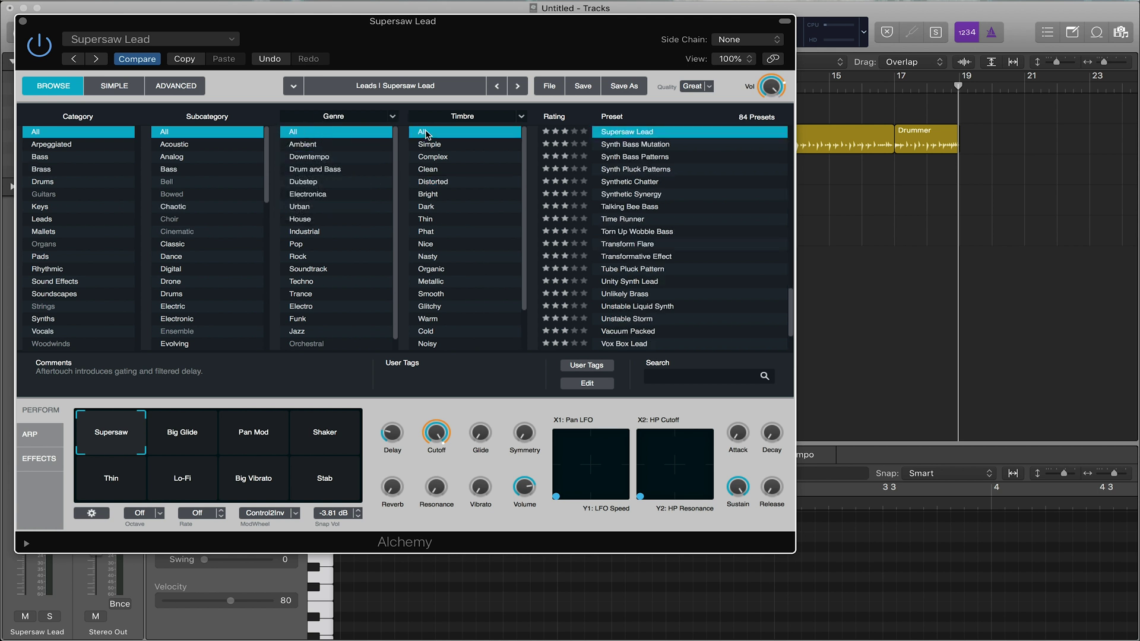
pyautogui.click(122, 88)
# Step: Raise Source B Tune in Advanced view, then load the Classic > Anthem Chord Arp preset
pyautogui.click(167, 87)
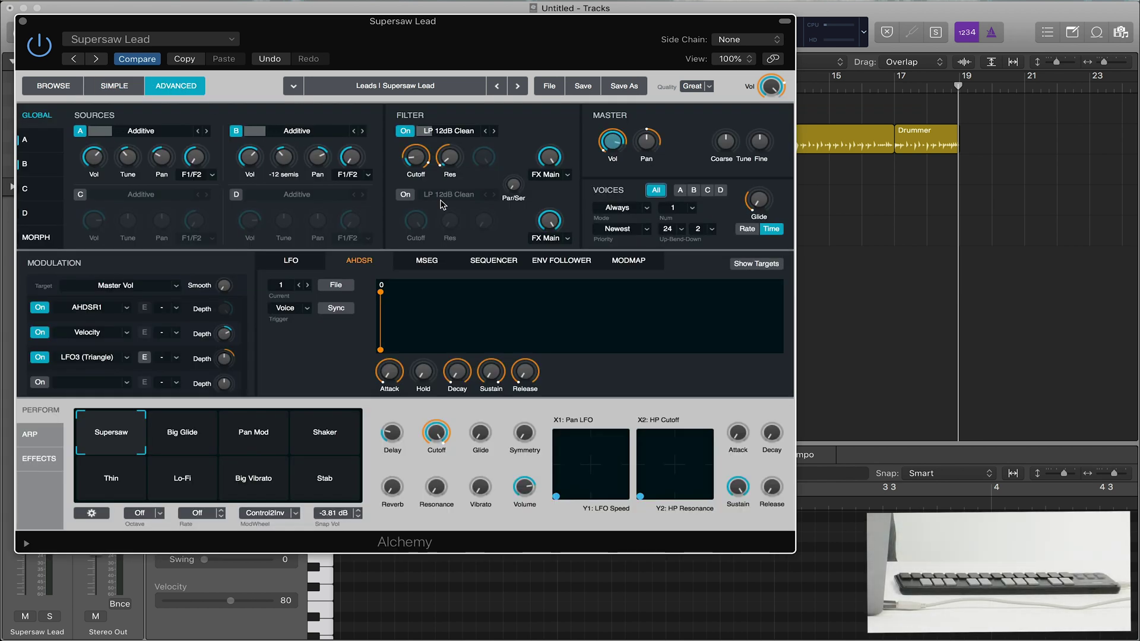
pyautogui.moveTo(284, 157); pyautogui.dragTo(281, 131)
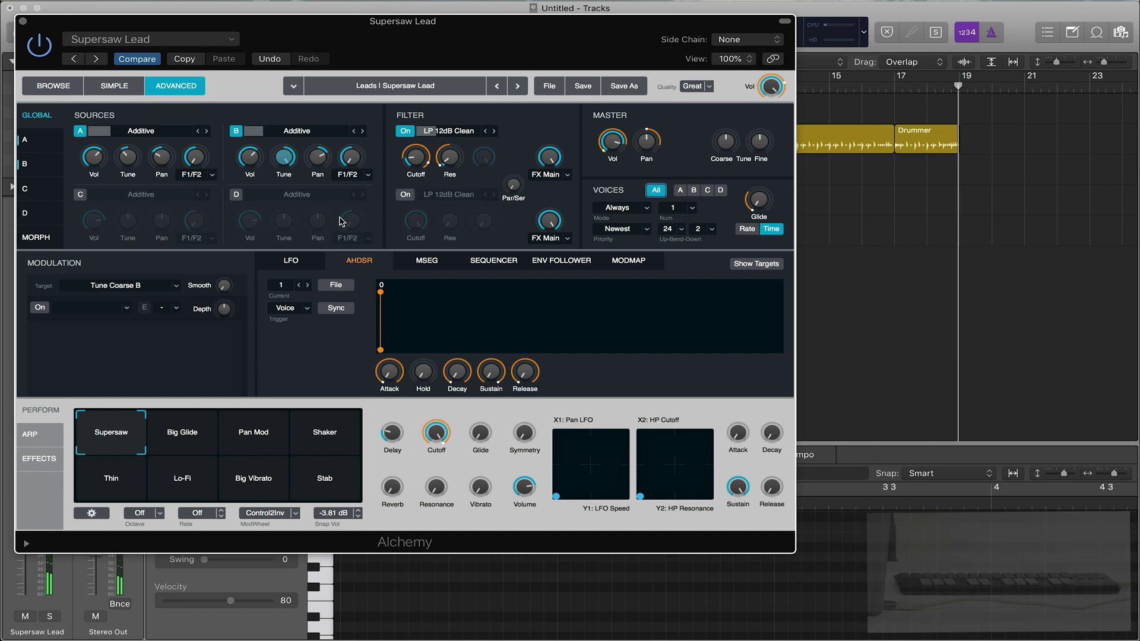
pyautogui.click(53, 86)
pyautogui.click(166, 244)
pyautogui.click(703, 208)
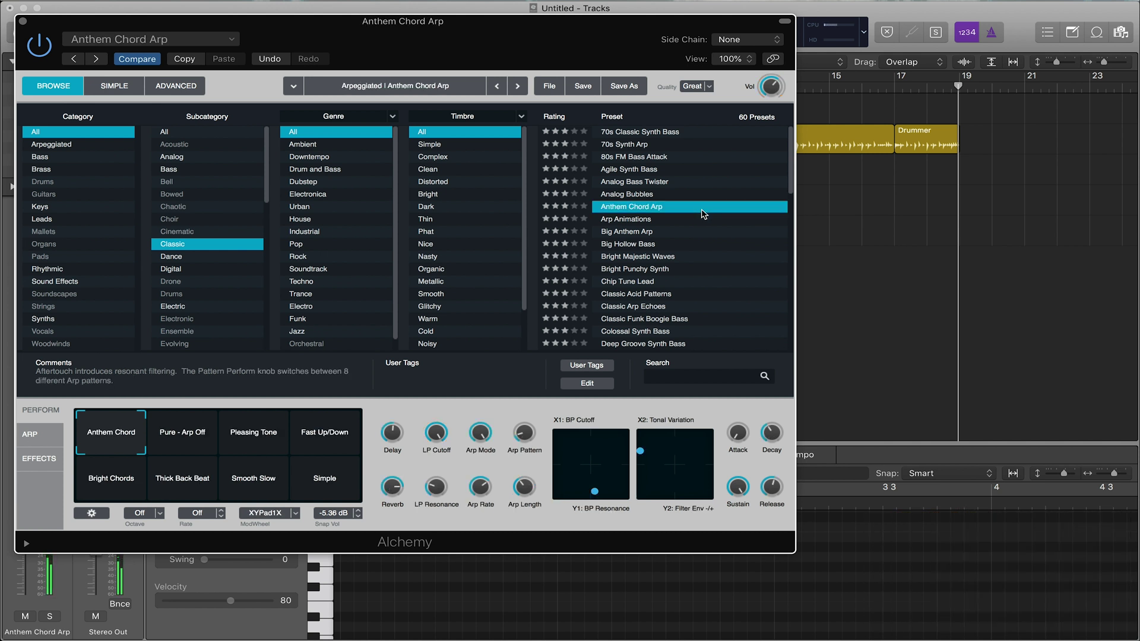
# Step: Close Alchemy and load a stereo Vintage B3 Organ on the channel
pyautogui.click(23, 21)
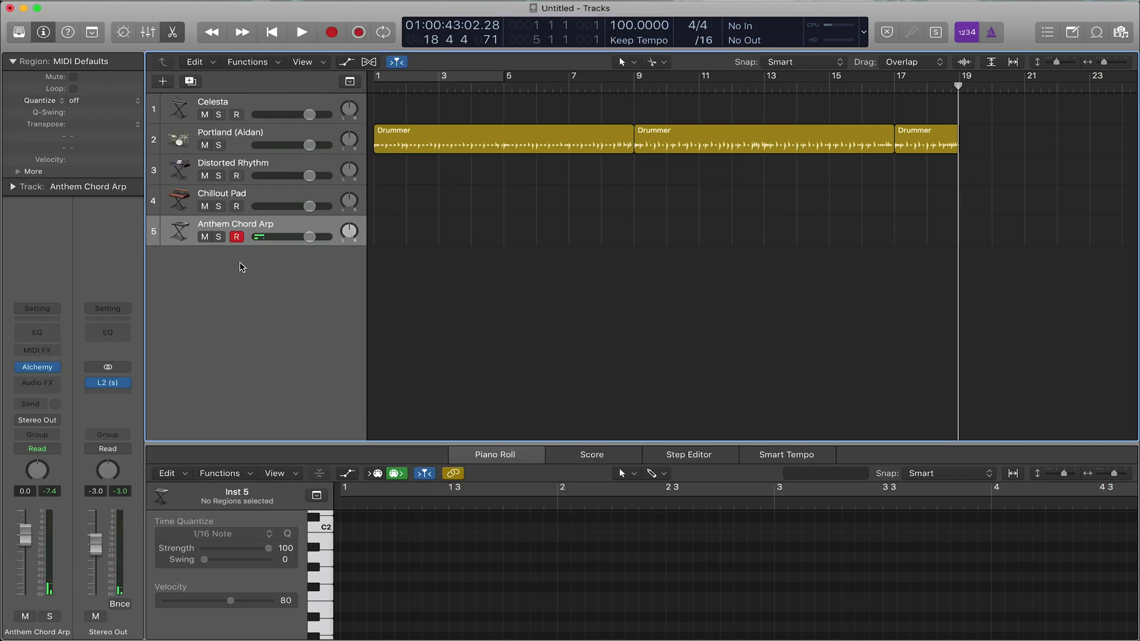
pyautogui.click(54, 369)
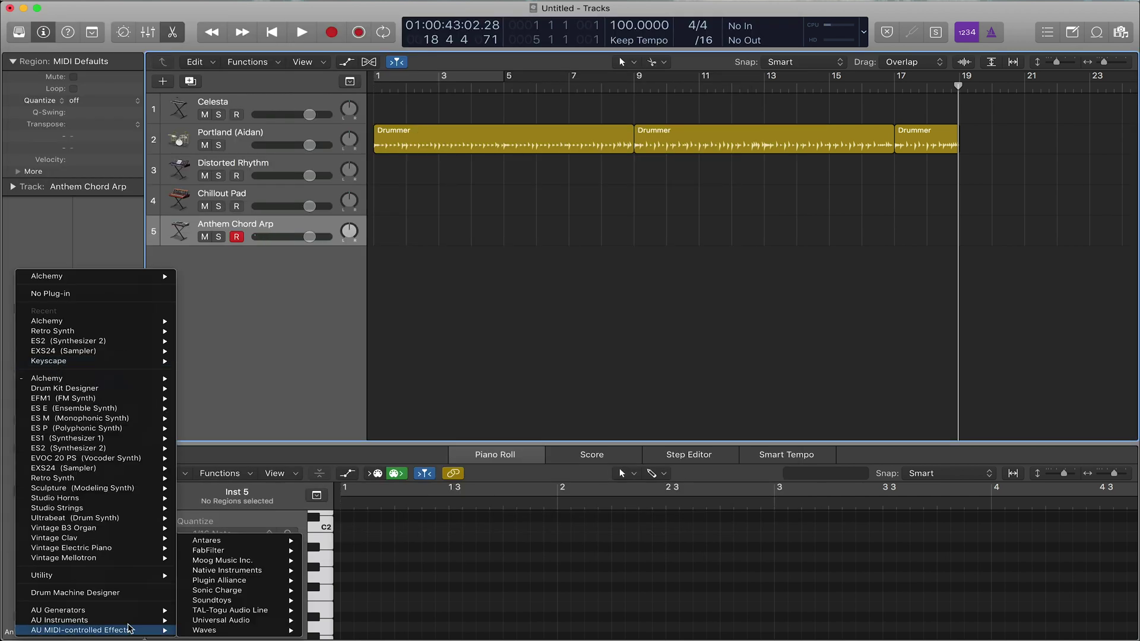
pyautogui.moveTo(121, 530)
pyautogui.click(204, 538)
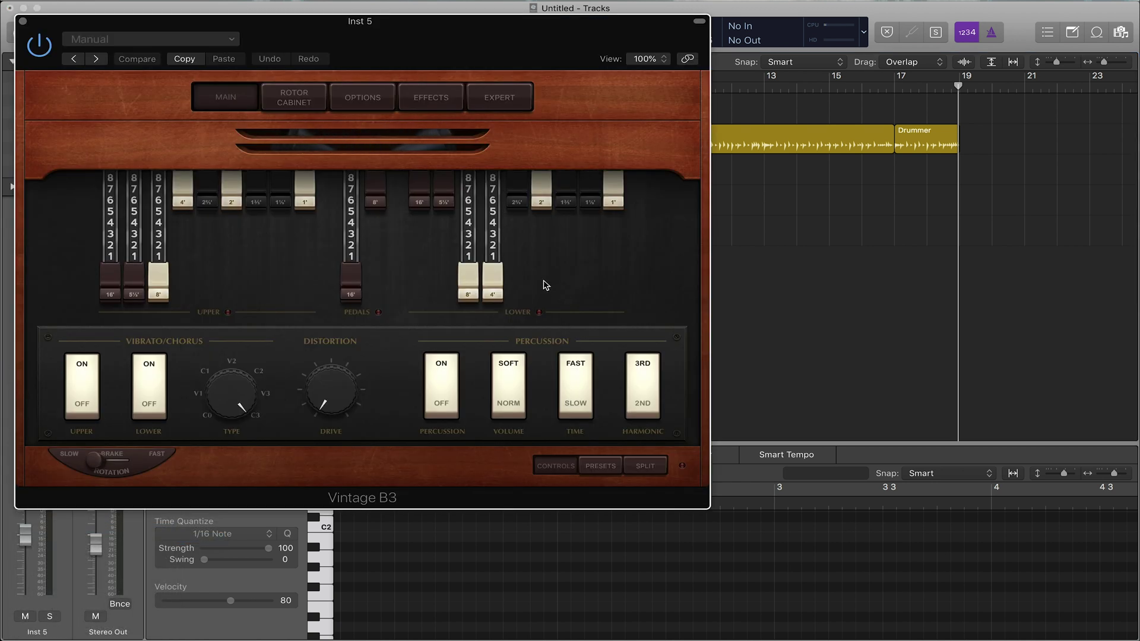
# Step: Load the Grand Organ preset, set rotor speed to Fast and turn up Drive
pyautogui.click(191, 43)
pyautogui.click(198, 398)
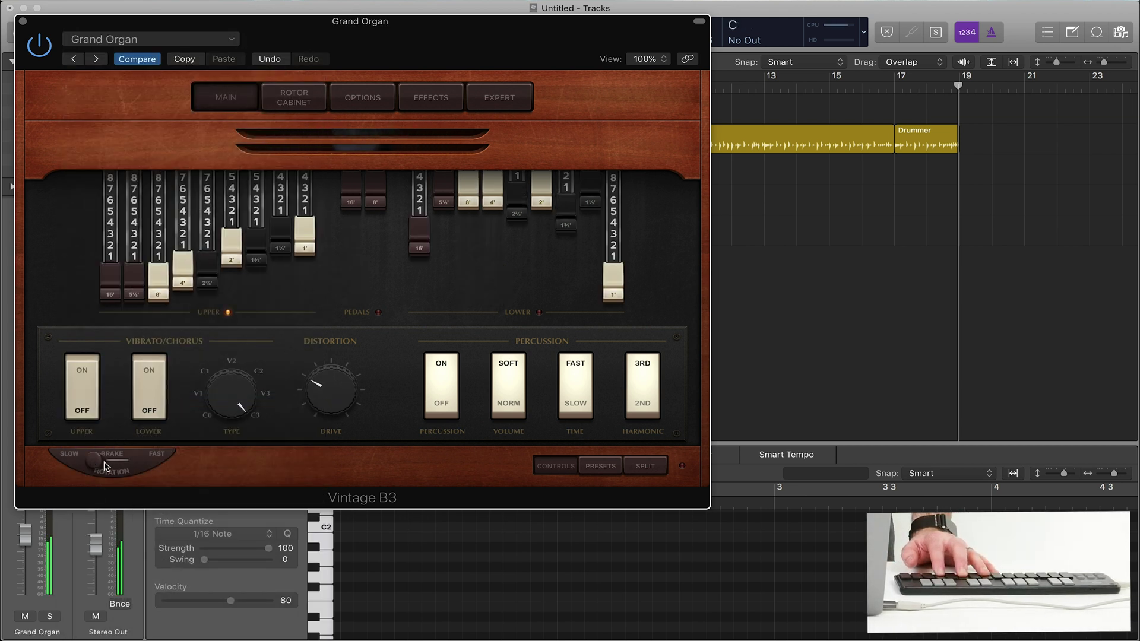
pyautogui.click(130, 461)
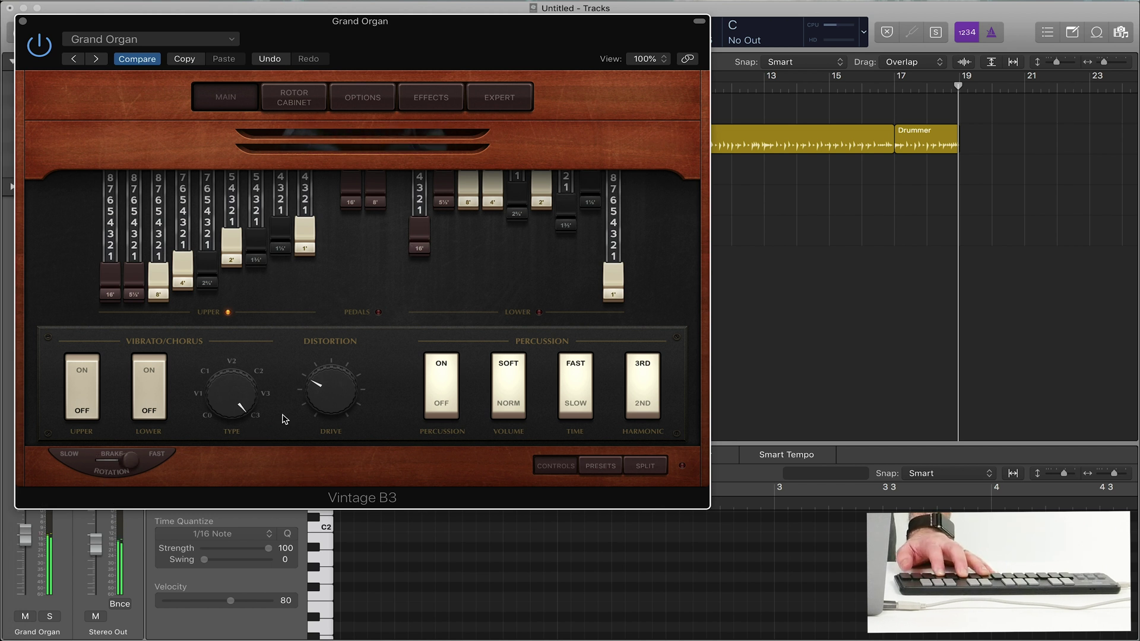
pyautogui.moveTo(324, 387)
pyautogui.mouseDown()
pyautogui.moveTo(307, 340)
pyautogui.moveTo(305, 374)
pyautogui.mouseUp()
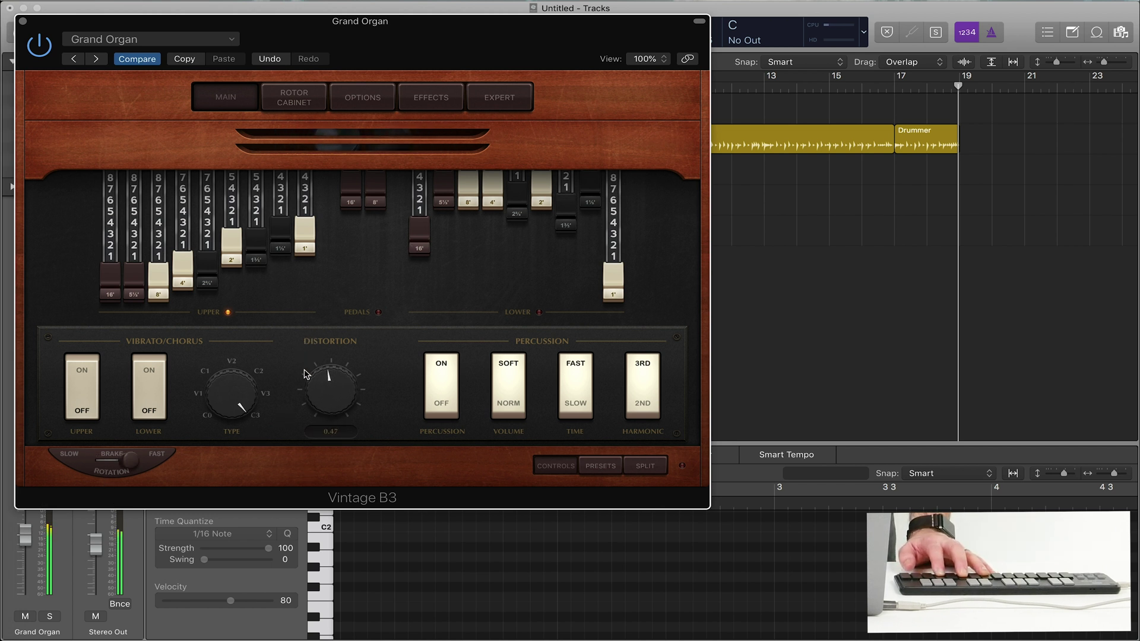
# Step: Set the upper drawbars: 5⅓' to 3, 2' to 7 and 1⅓' to 3
pyautogui.moveTo(134, 280); pyautogui.dragTo(134, 223)
pyautogui.moveTo(231, 246); pyautogui.dragTo(232, 274)
pyautogui.moveTo(290, 226); pyautogui.dragTo(291, 212)
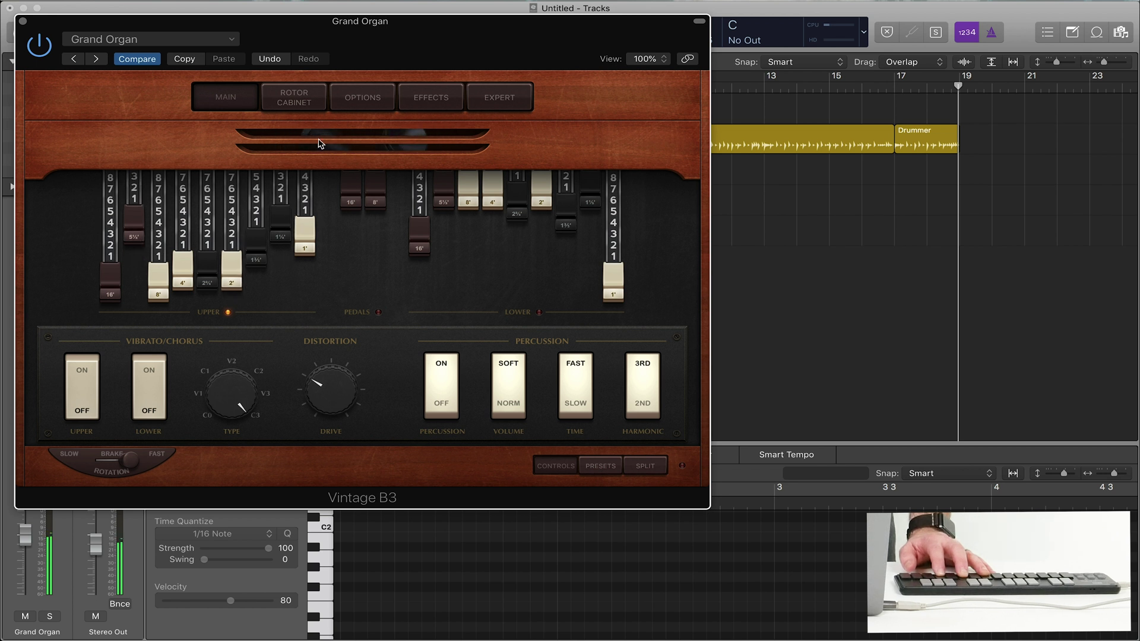
pyautogui.click(291, 101)
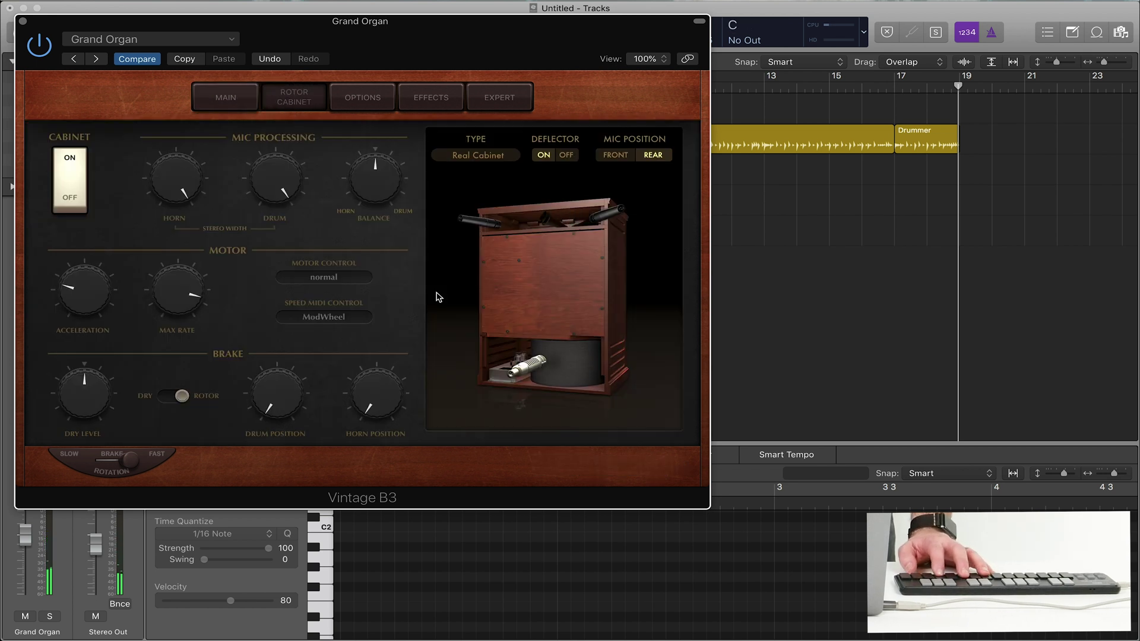
# Step: Shift the rotor cabinet mic balance toward the horn and toggle the cabinet off and on
pyautogui.moveTo(373, 185)
pyautogui.moveTo(373, 184); pyautogui.dragTo(349, 244)
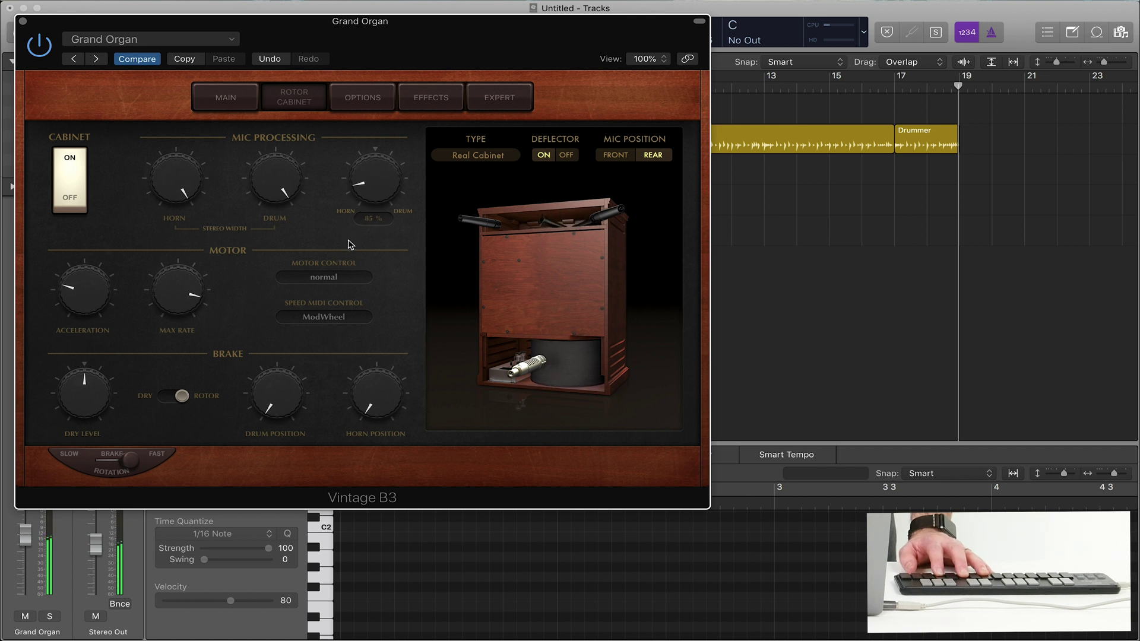
pyautogui.moveTo(182, 182)
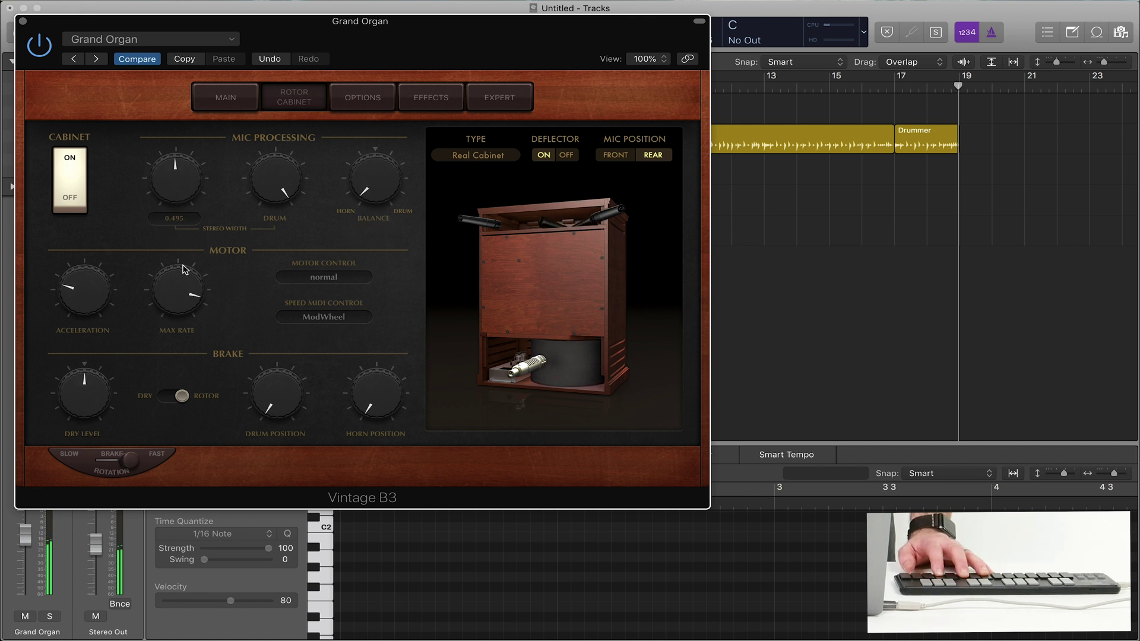
pyautogui.click(71, 196)
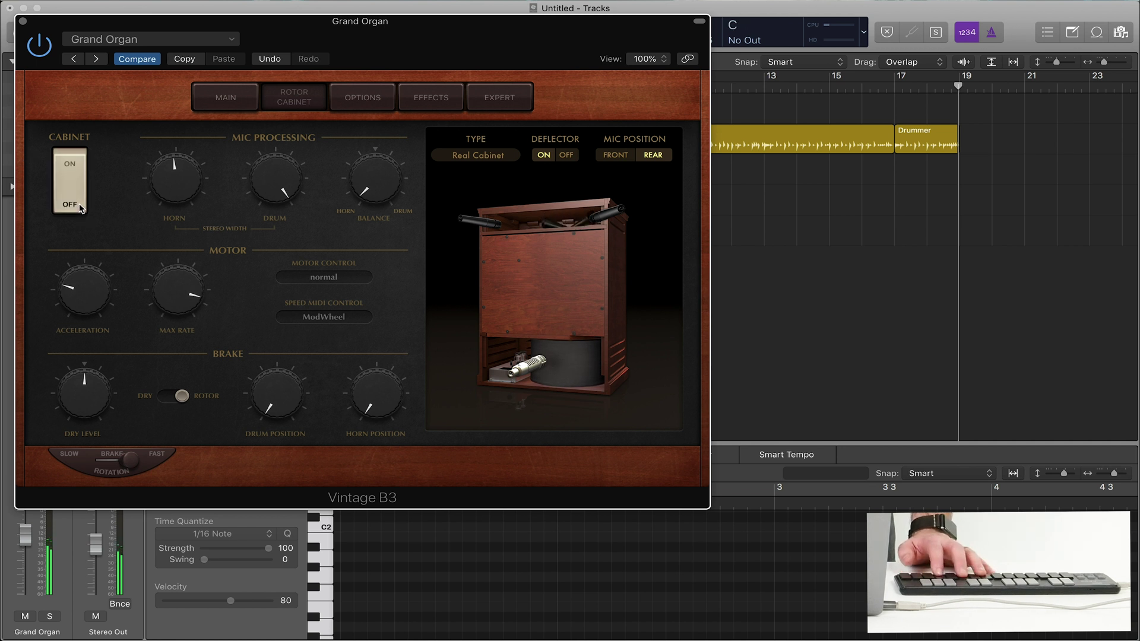
pyautogui.click(71, 178)
# Step: Try the Single and Proline & Horn IR cabinet types, then return to Real Cabinet
pyautogui.click(486, 156)
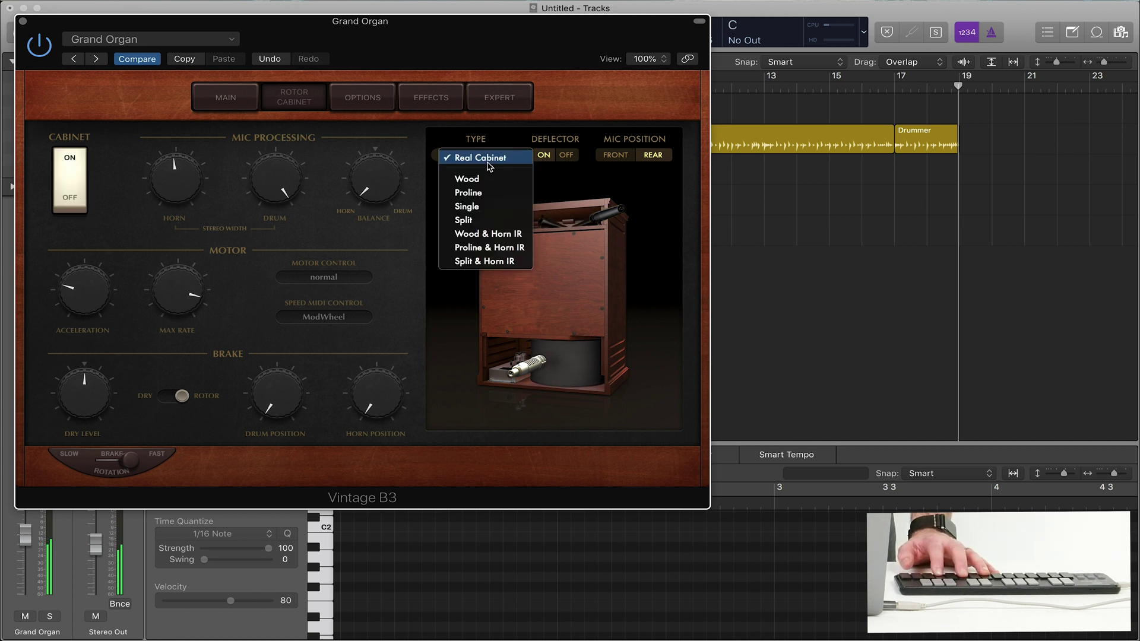
pyautogui.click(488, 206)
pyautogui.click(491, 158)
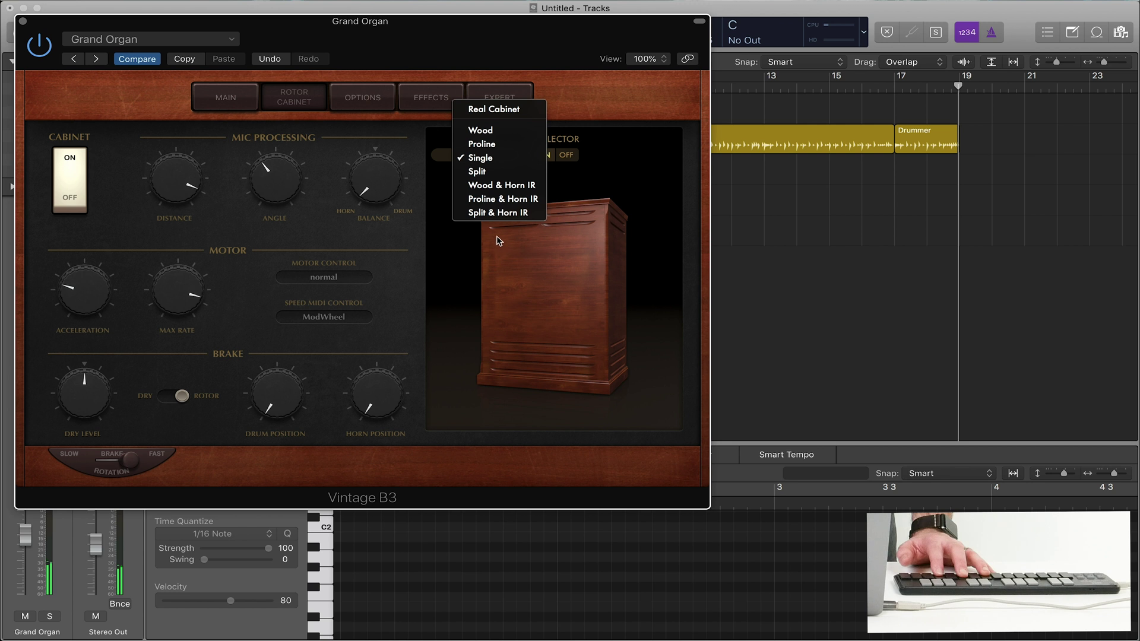
pyautogui.click(502, 198)
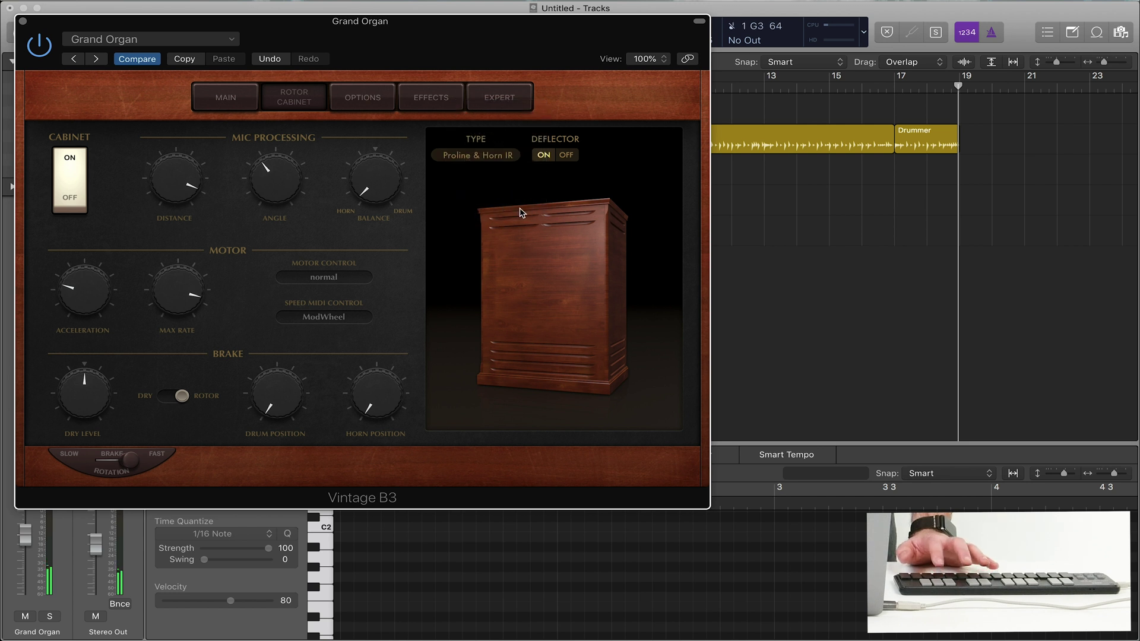
pyautogui.click(498, 153)
pyautogui.click(469, 69)
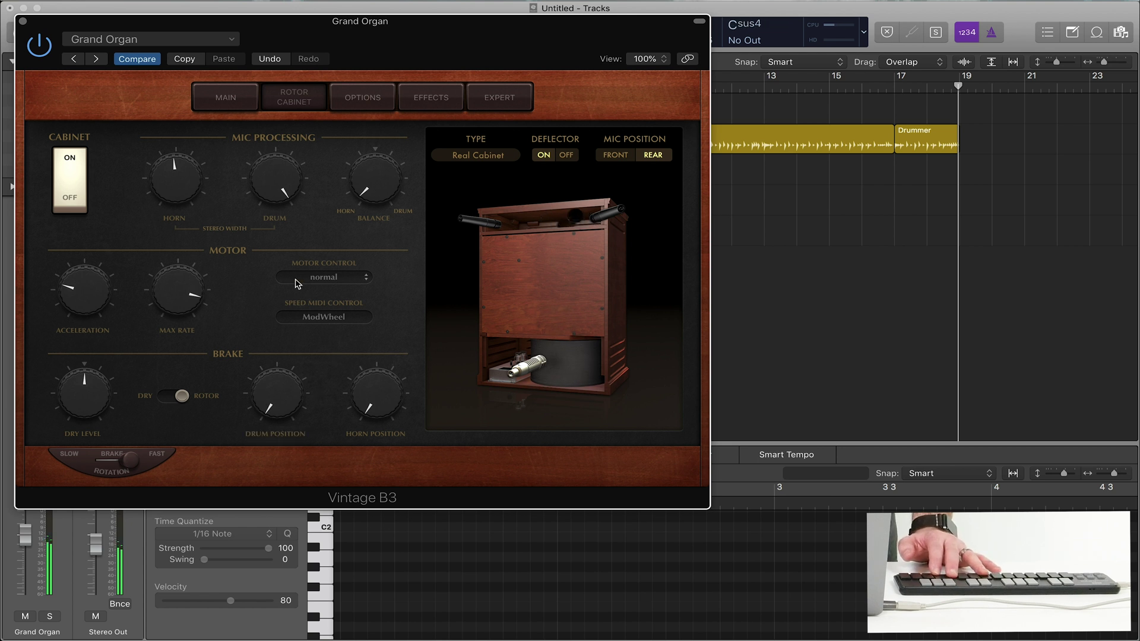
# Step: Keep motor control at Normal and speed MIDI control on ModWheel, then show Options
pyautogui.click(332, 277)
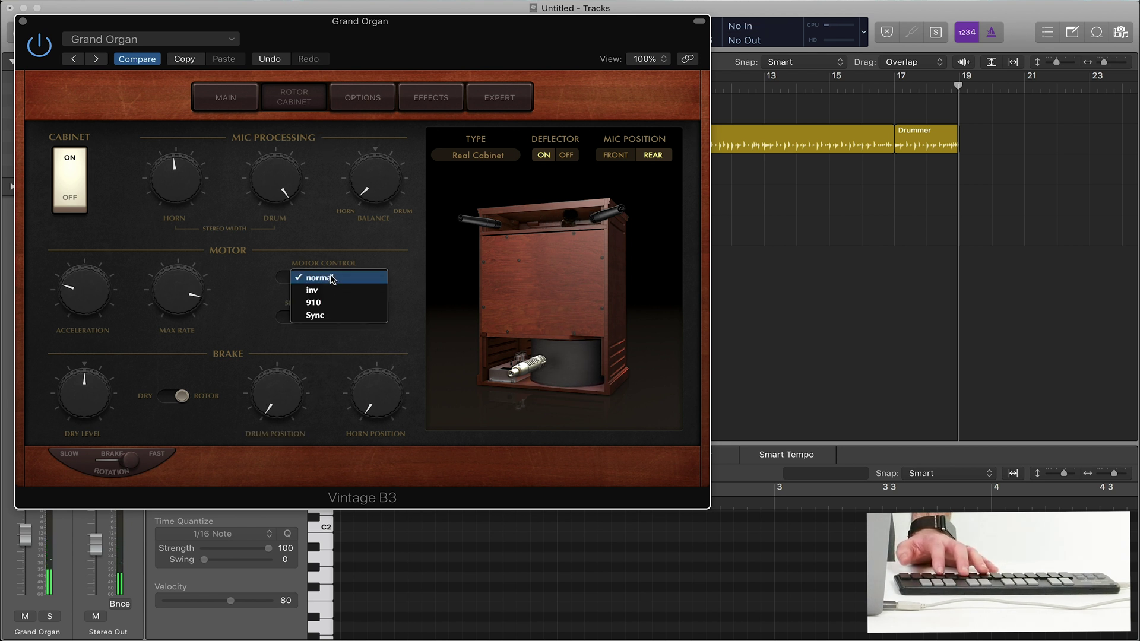
pyautogui.click(356, 261)
pyautogui.click(331, 316)
pyautogui.click(428, 321)
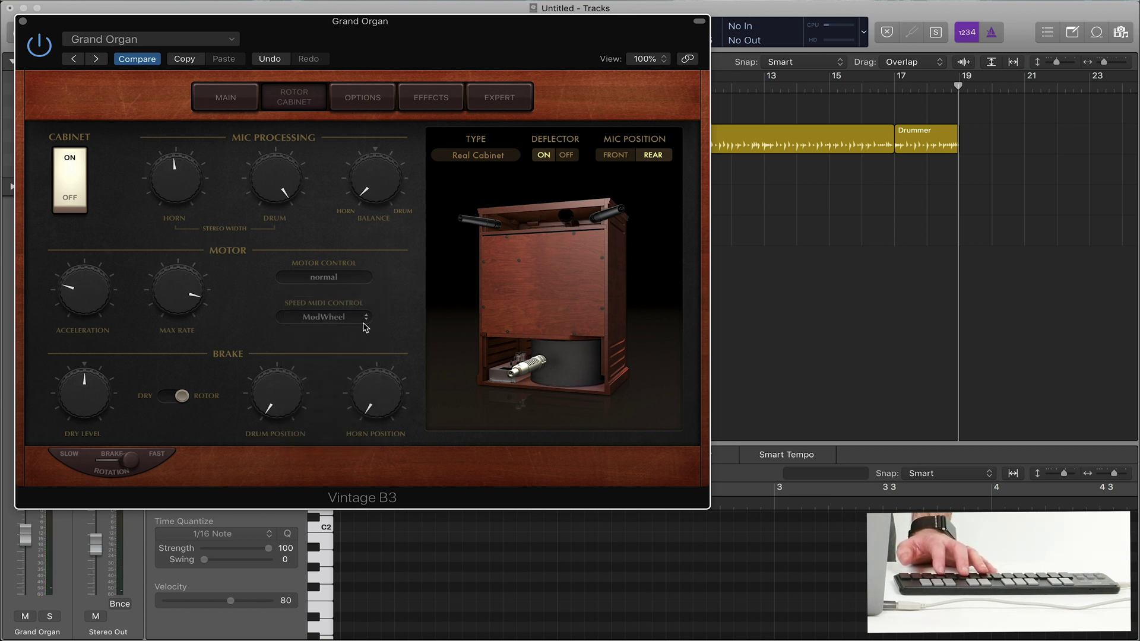
pyautogui.click(362, 323)
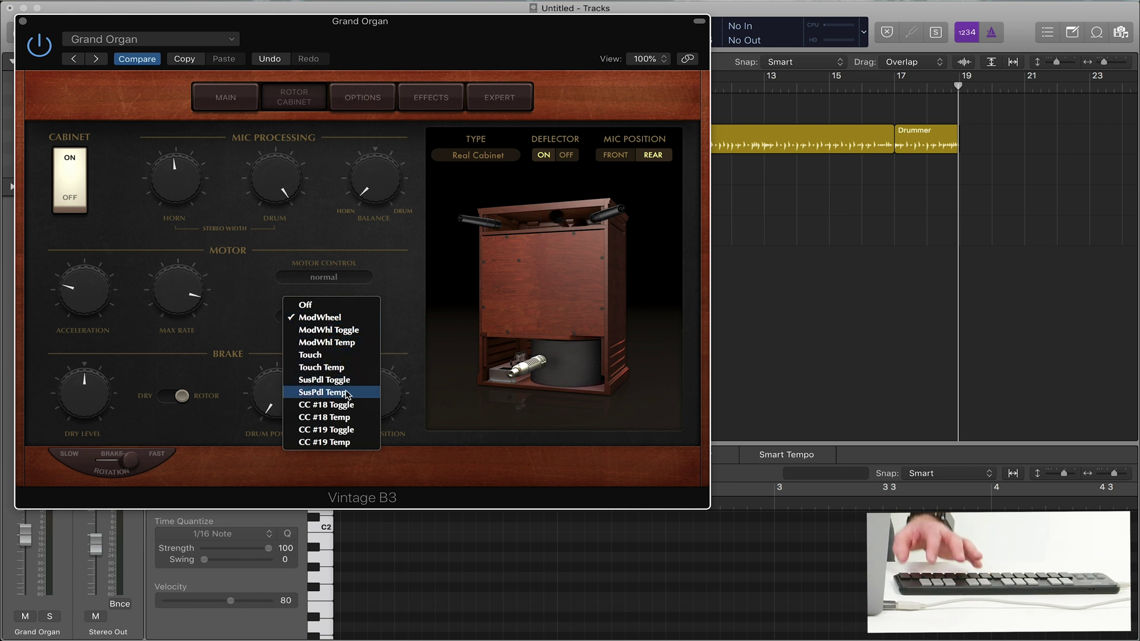
pyautogui.click(469, 279)
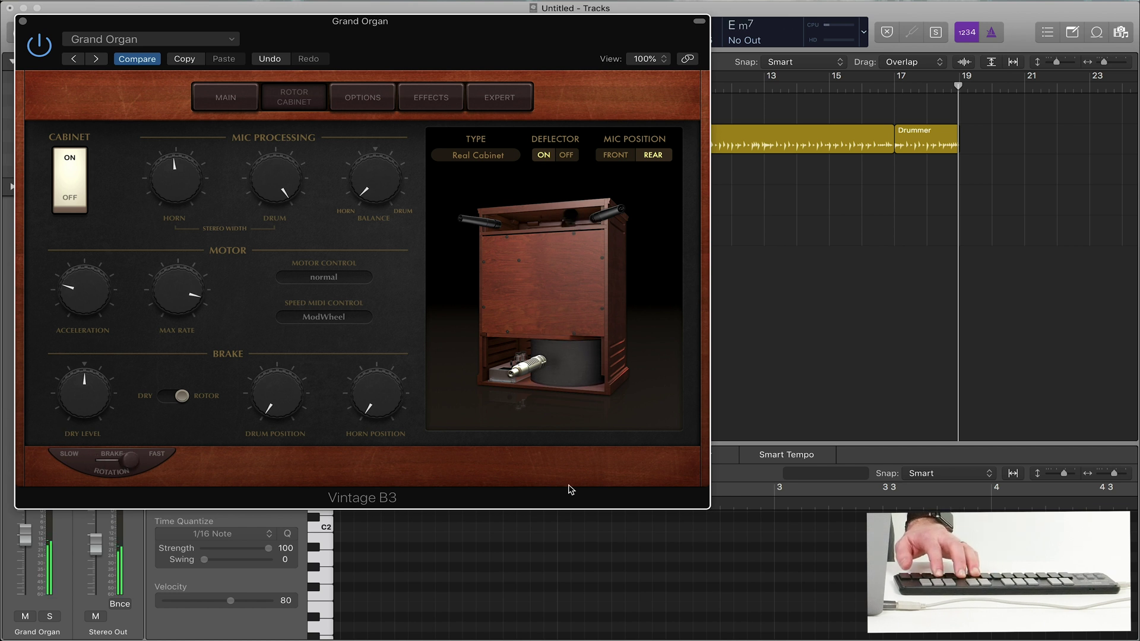
pyautogui.click(365, 106)
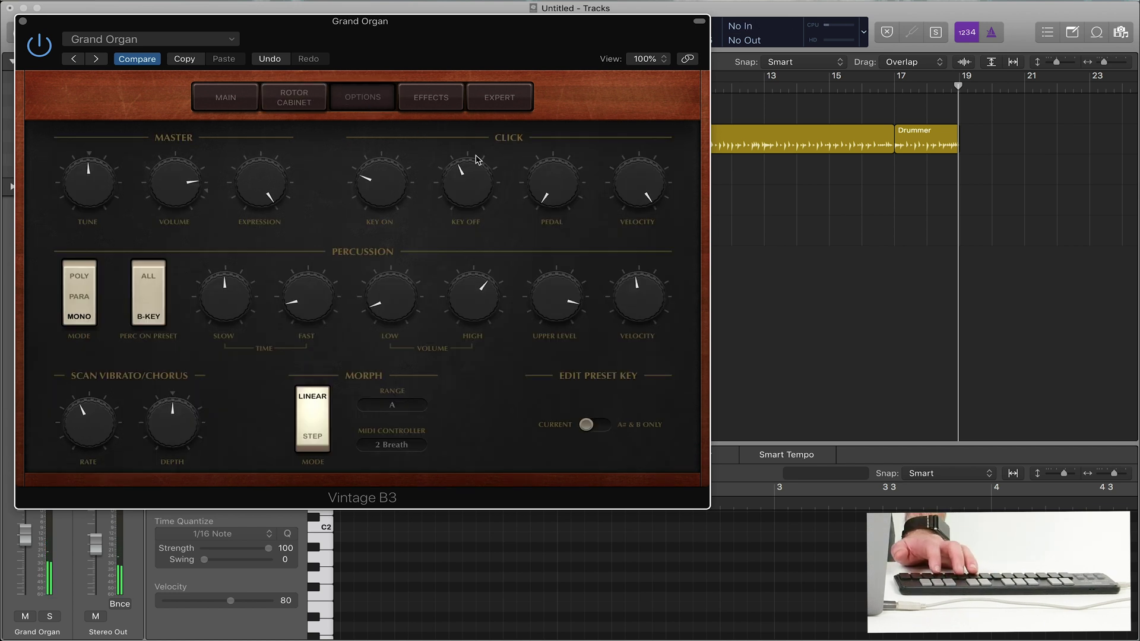
# Step: Raise the organ's key-on click to 8.7 and boost the Effects EQ output level
pyautogui.moveTo(392, 218); pyautogui.dragTo(399, 110)
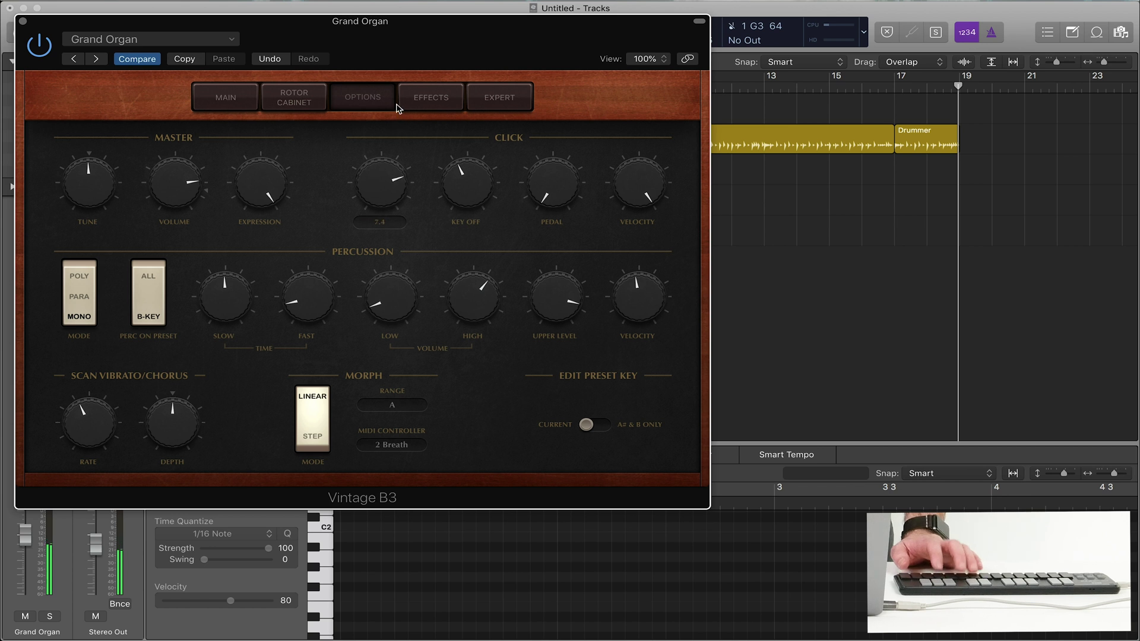
pyautogui.moveTo(313, 309)
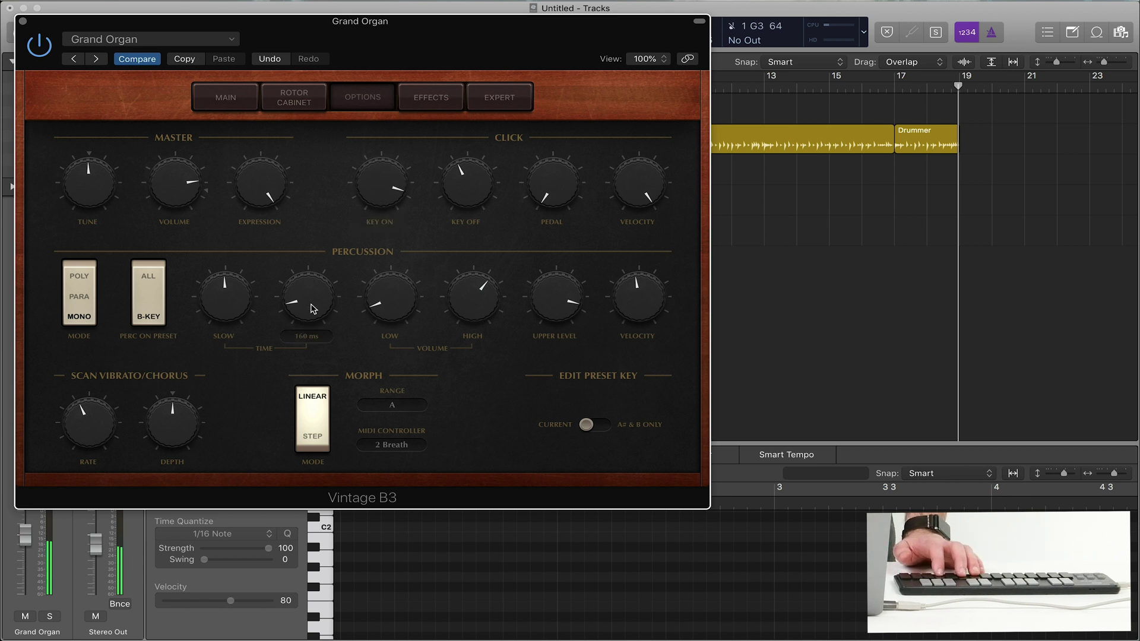
pyautogui.click(452, 99)
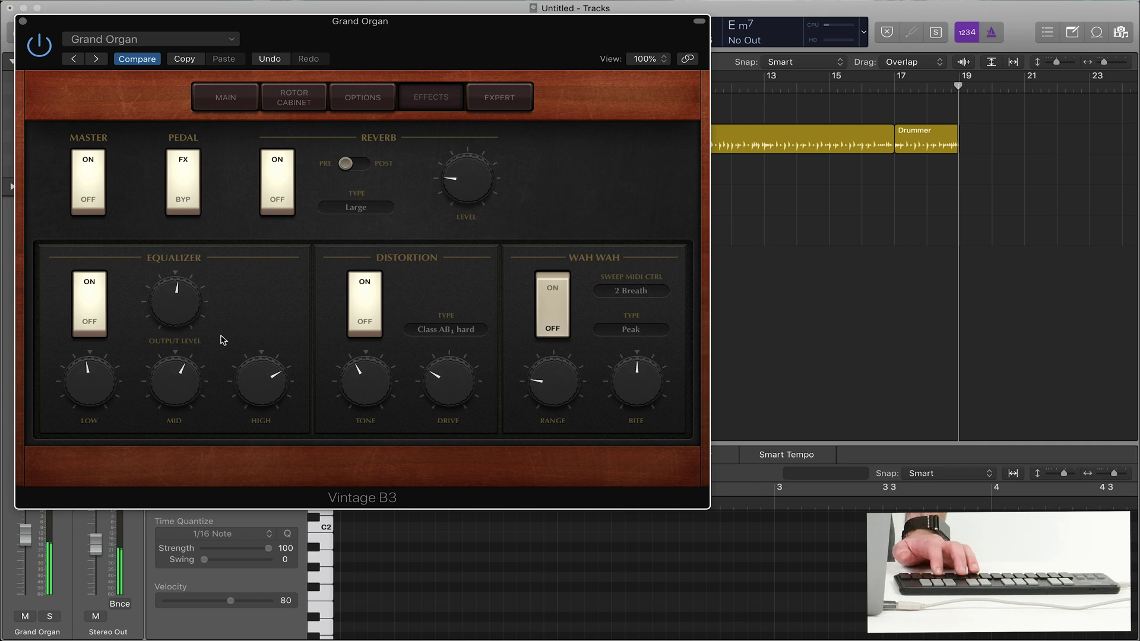
pyautogui.moveTo(166, 305); pyautogui.dragTo(159, 284)
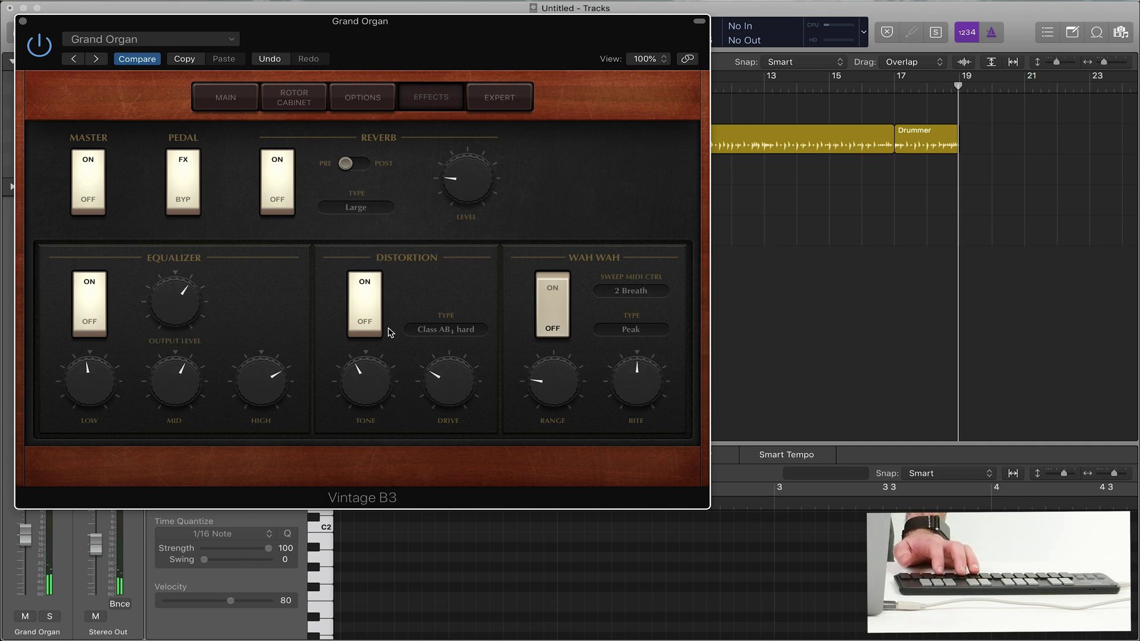
# Step: Switch the distortion type to Bity and turn the drive up to 0.91
pyautogui.click(453, 331)
pyautogui.click(463, 299)
pyautogui.moveTo(451, 387); pyautogui.dragTo(449, 317)
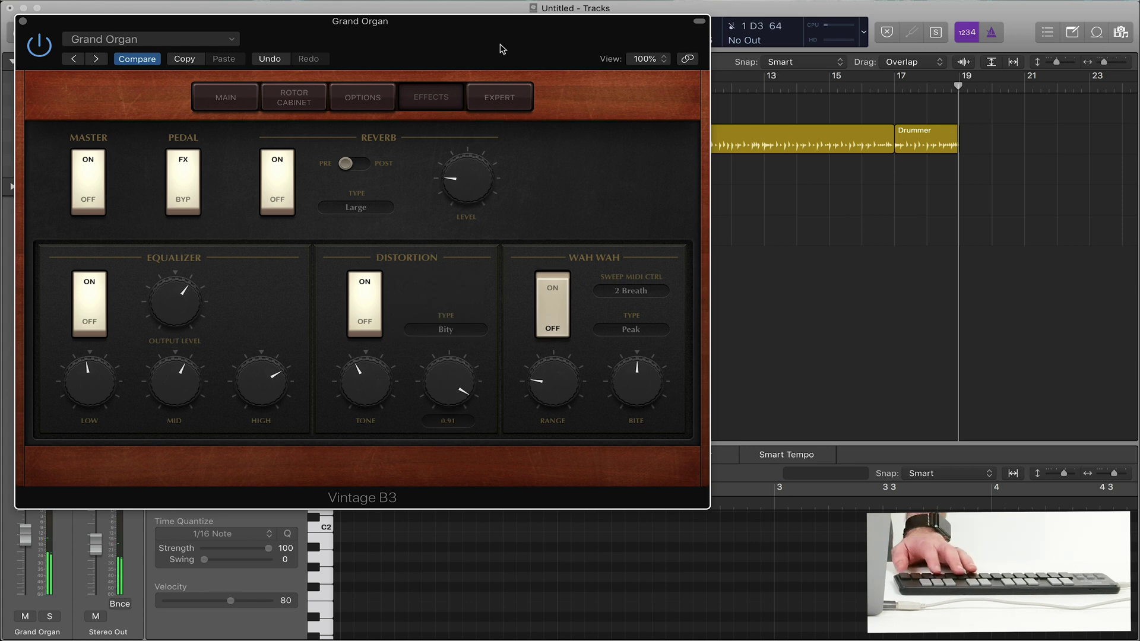
# Step: Load the Indie Rock Organ preset from the Expert page, then return to the drawbar page
pyautogui.click(497, 97)
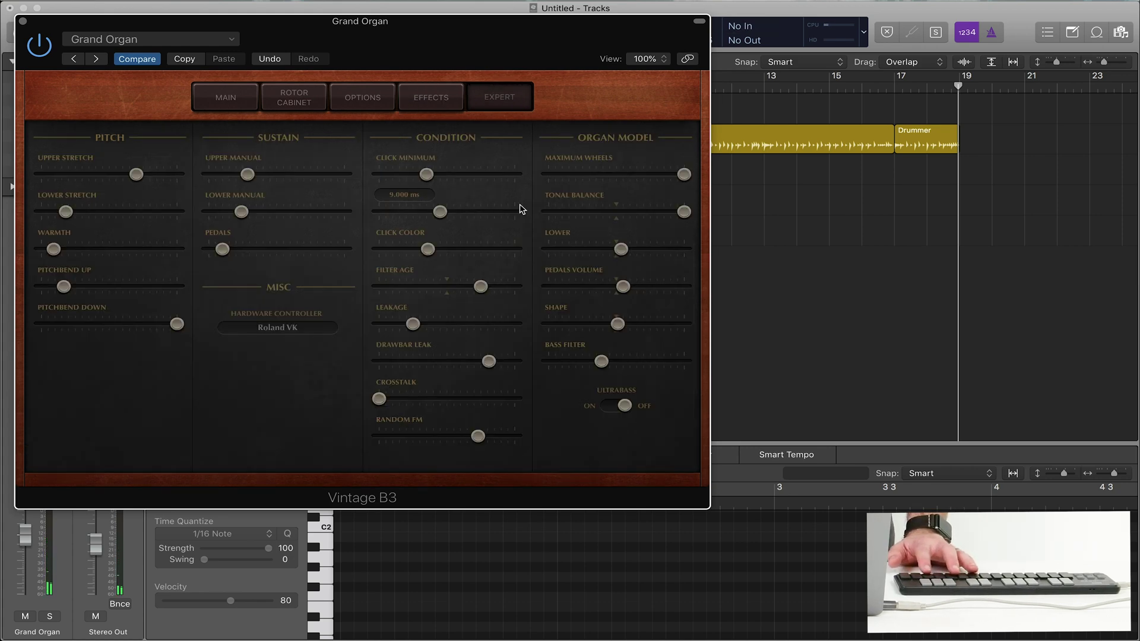
pyautogui.click(214, 38)
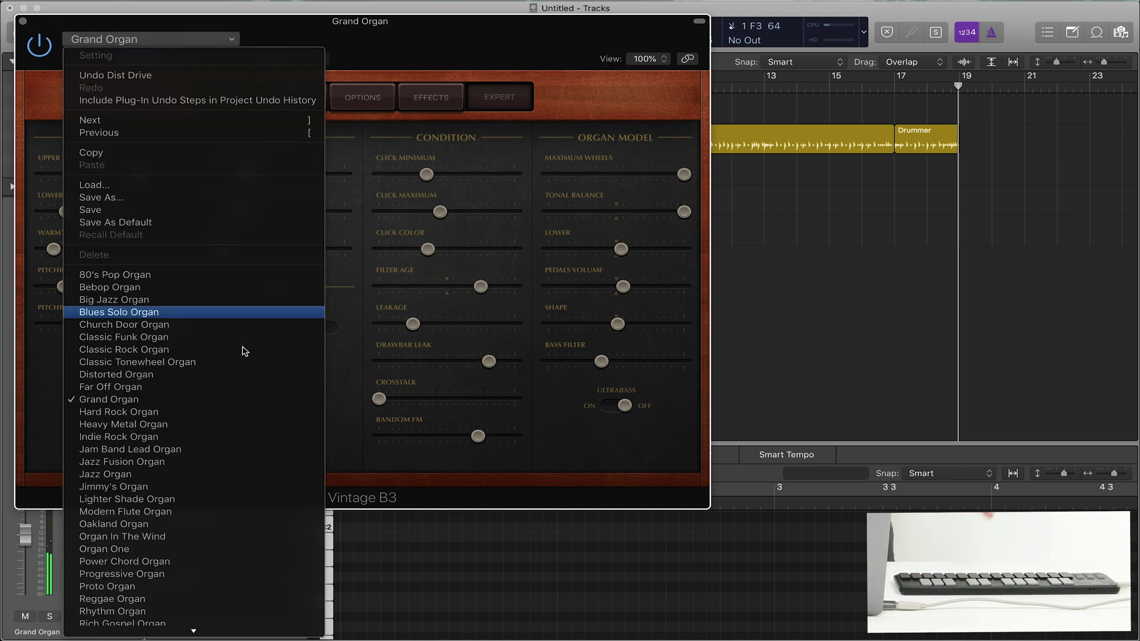
pyautogui.click(157, 439)
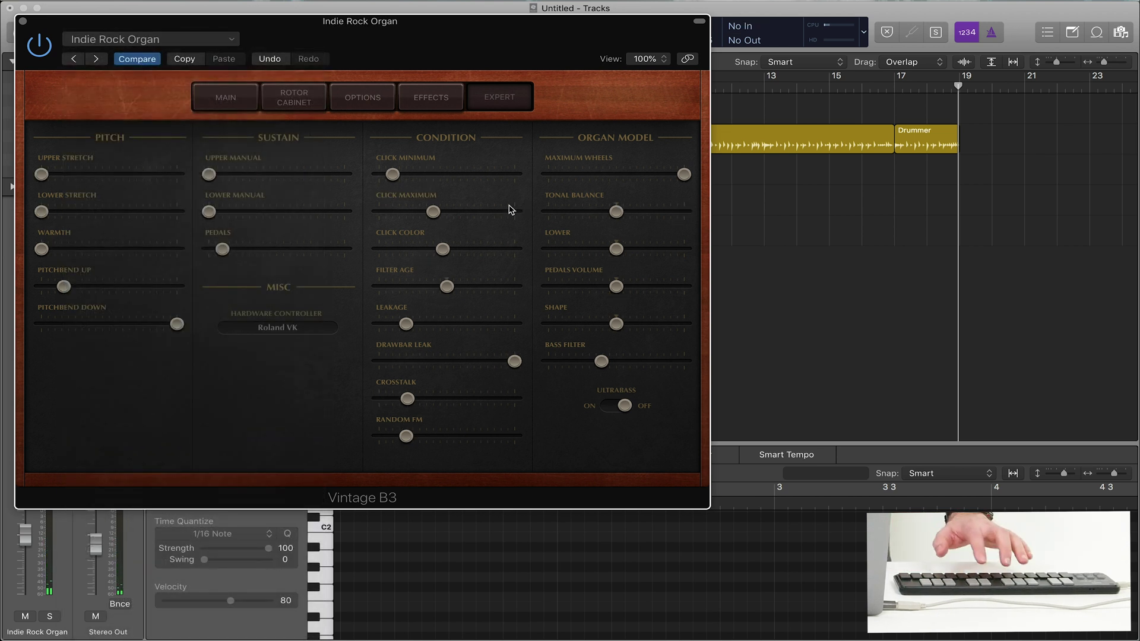
pyautogui.click(220, 101)
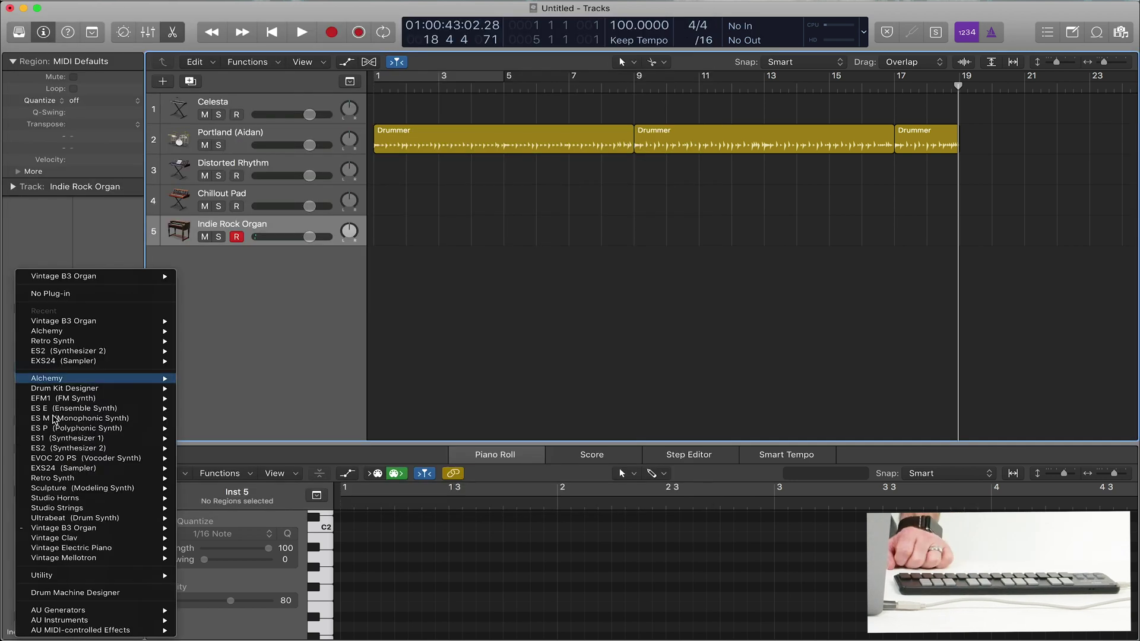
# Step: Replace the Vintage B3 on track 5 with stereo Studio Strings playing Violins 1
pyautogui.moveTo(82, 529)
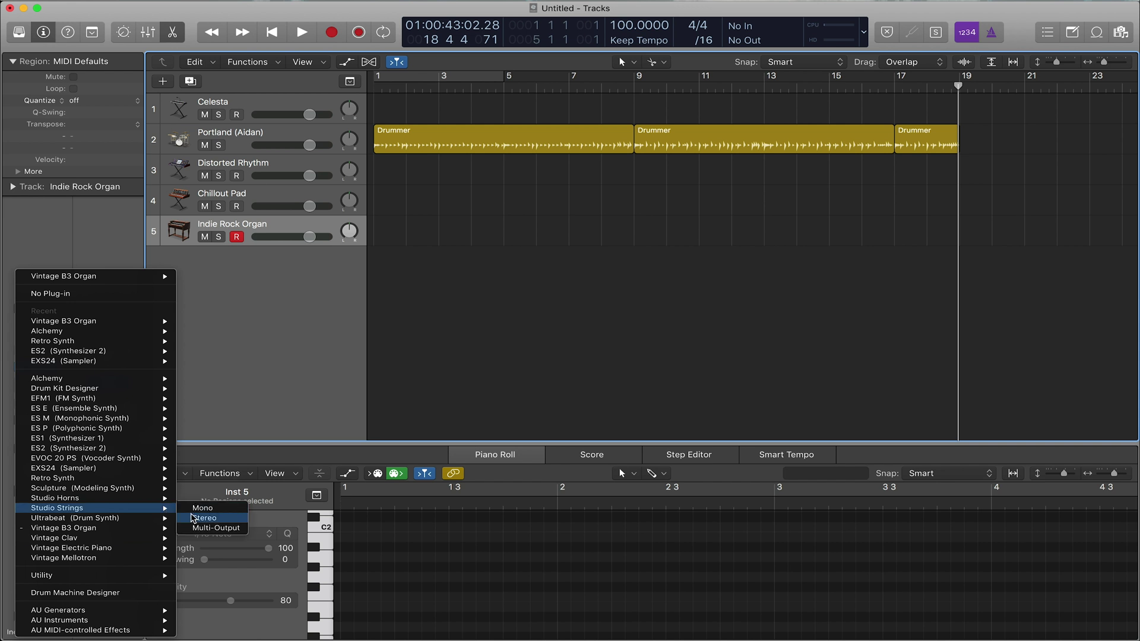
pyautogui.click(204, 517)
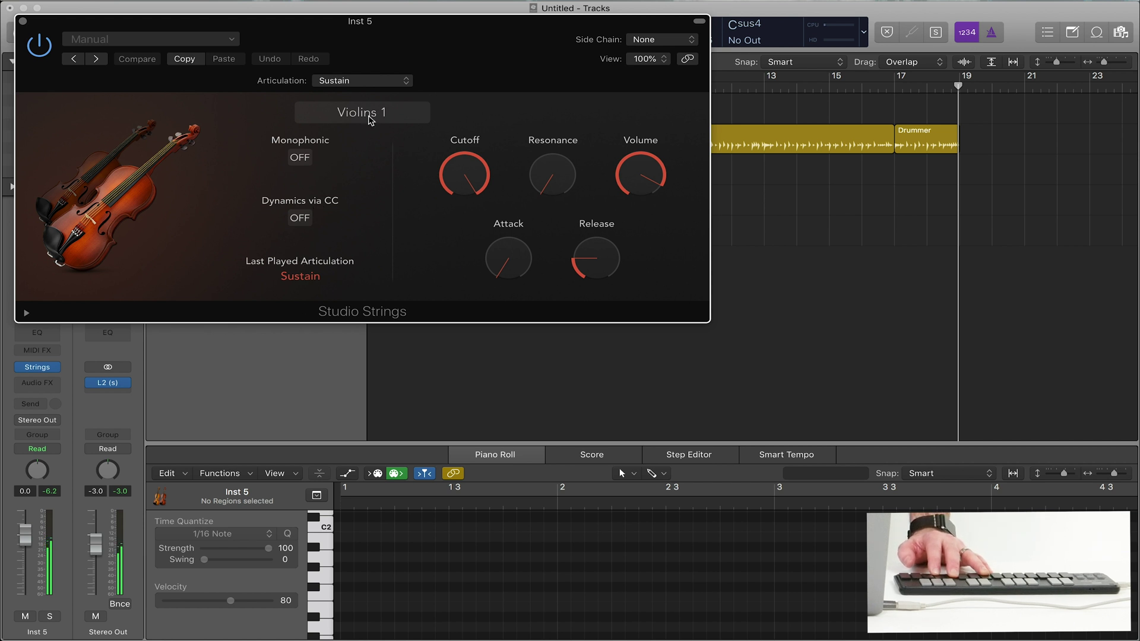
pyautogui.click(369, 116)
# Step: Set the Studio Strings section to Small Section, after briefly trying Disco Strings
pyautogui.click(297, 189)
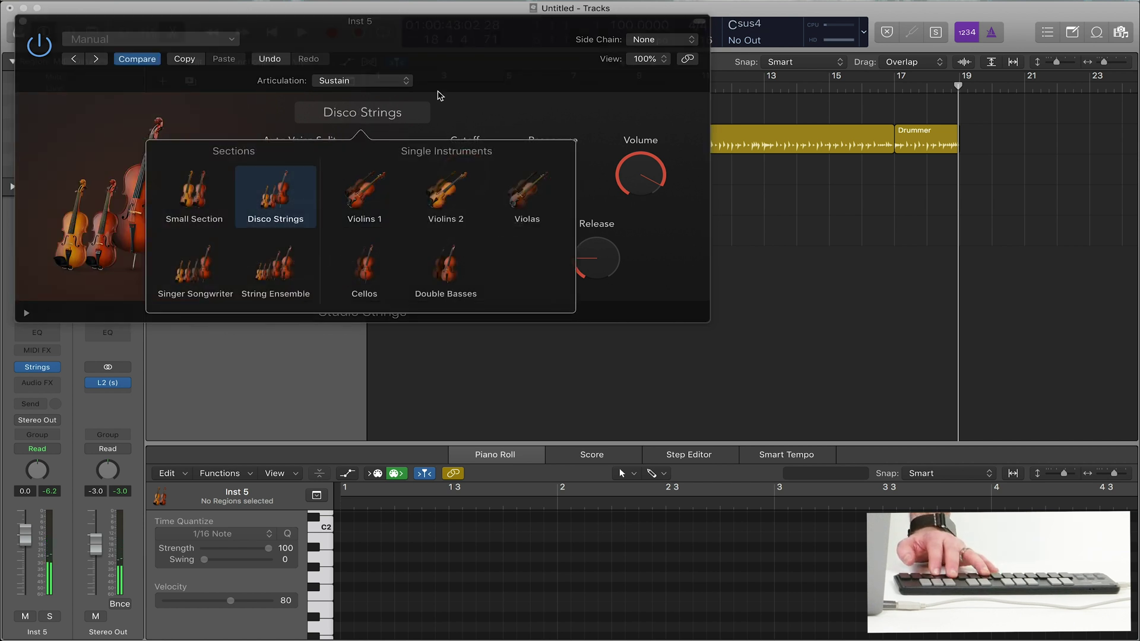
pyautogui.click(383, 113)
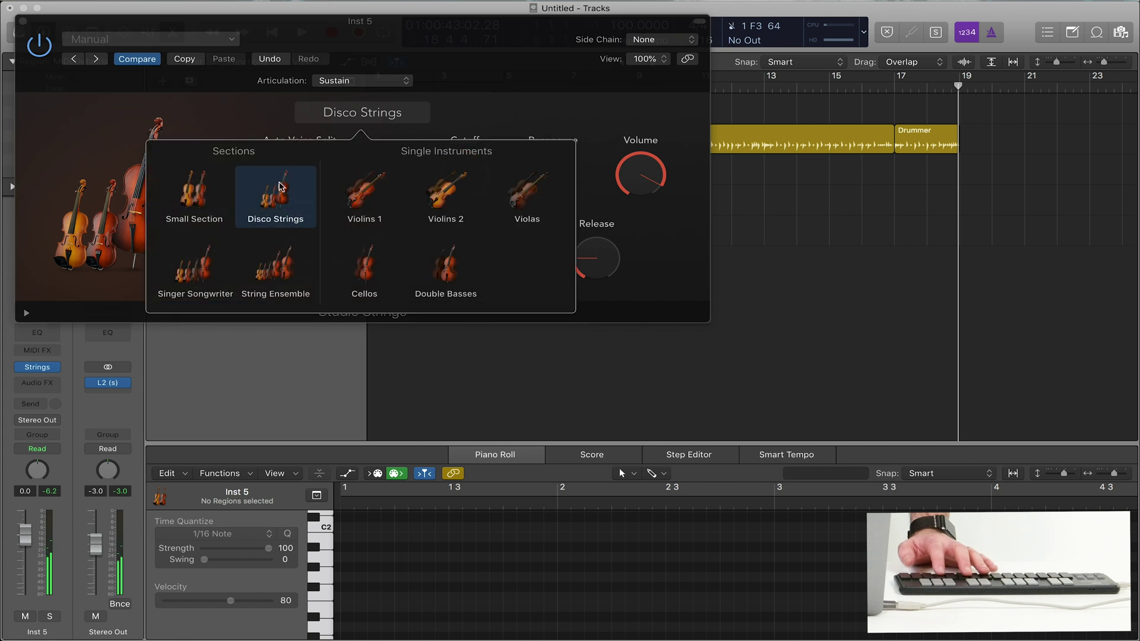
pyautogui.click(221, 194)
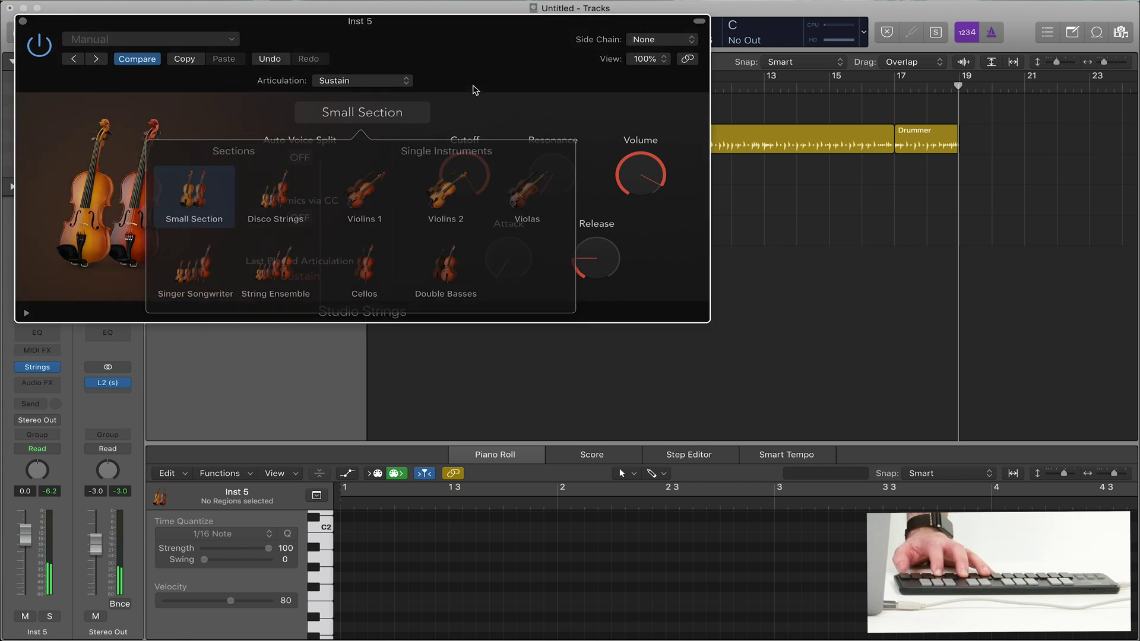
# Step: Set the articulation to Spiccato and lower Cutoff to about 27 %
pyautogui.click(373, 81)
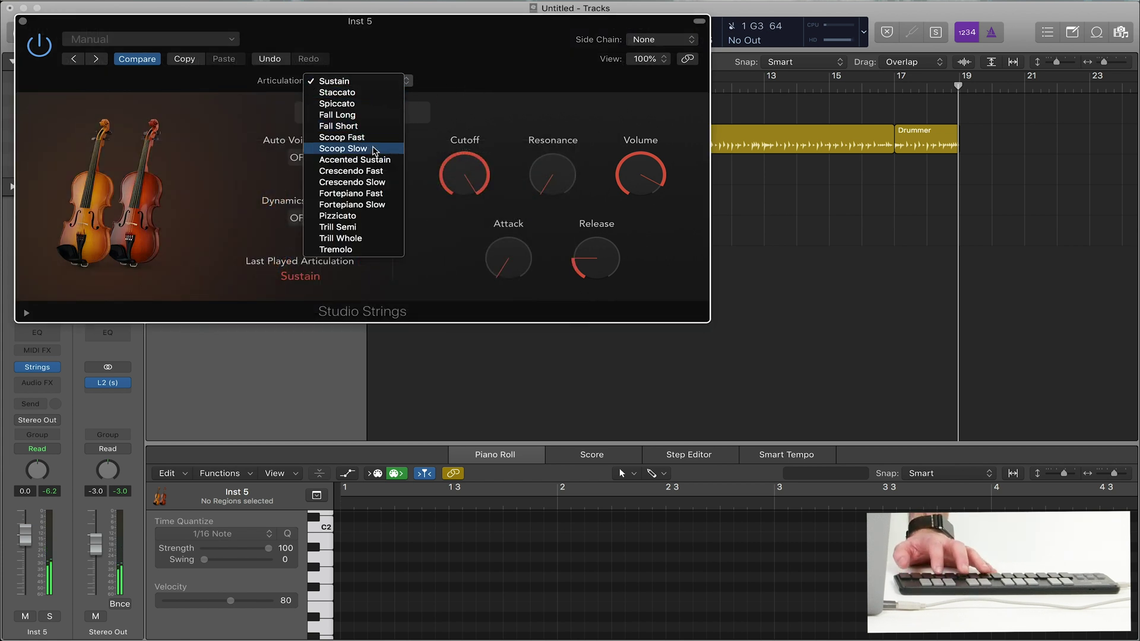
pyautogui.click(385, 172)
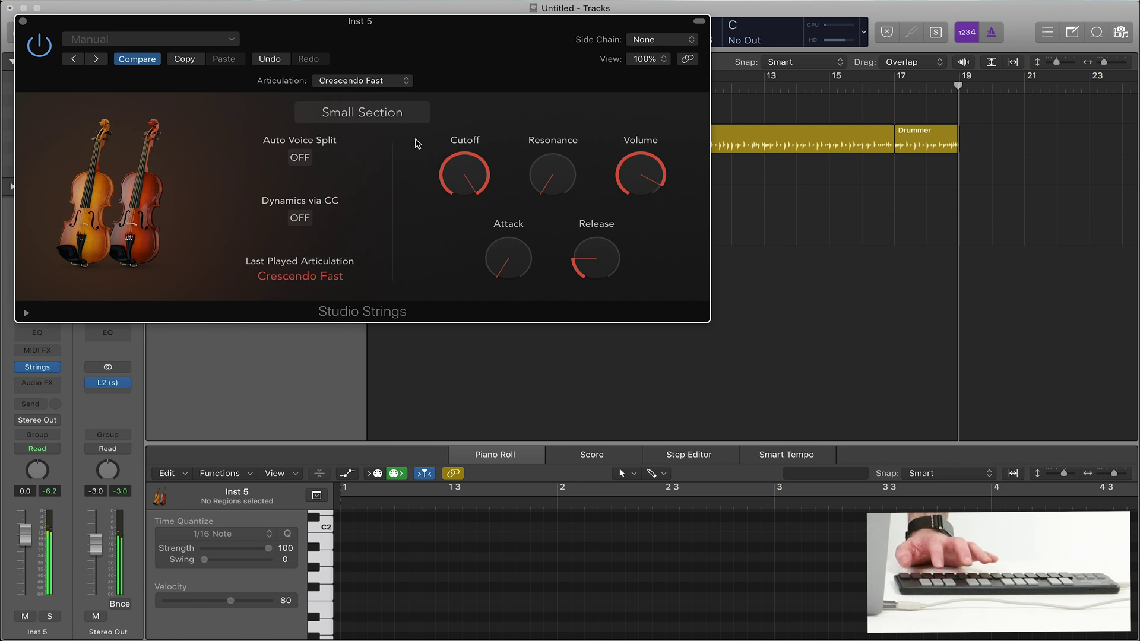
pyautogui.click(362, 80)
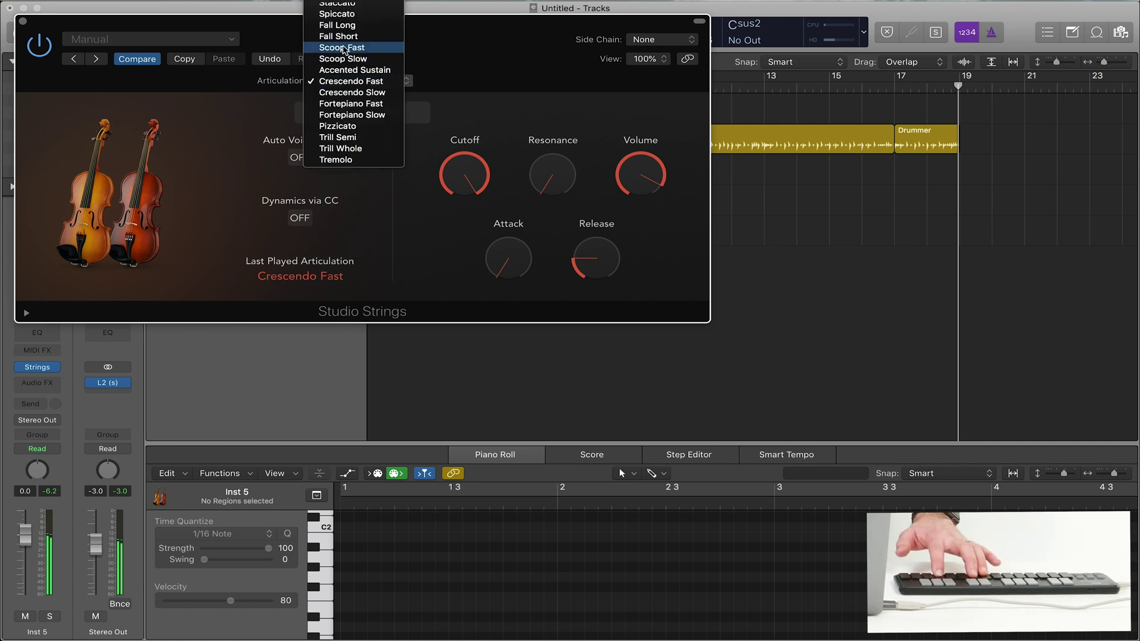
pyautogui.click(369, 20)
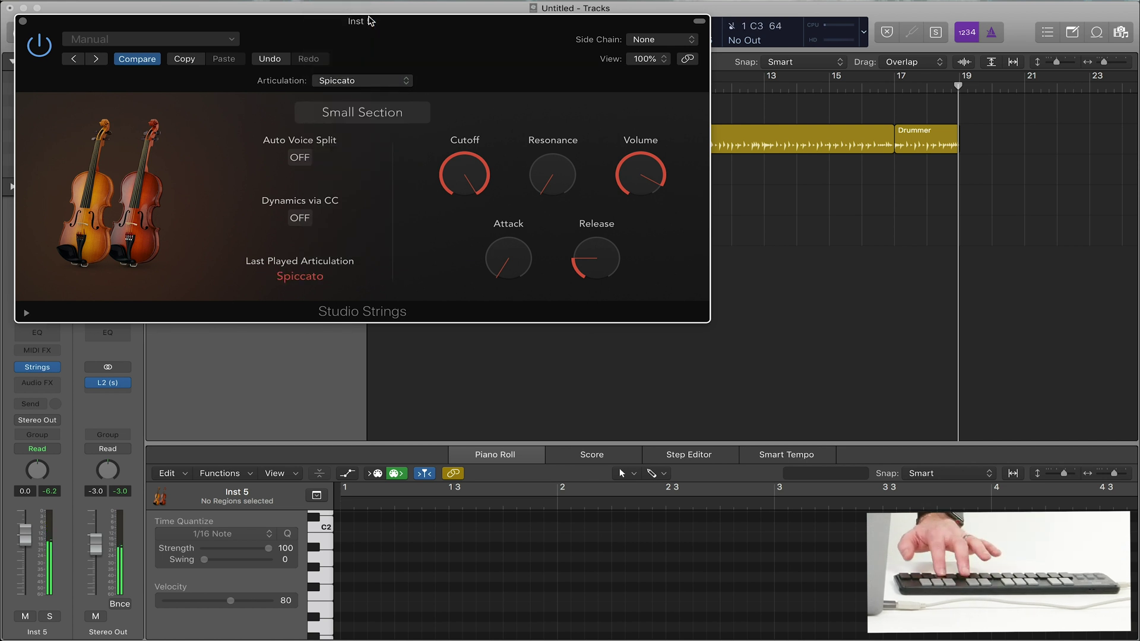
pyautogui.moveTo(469, 179)
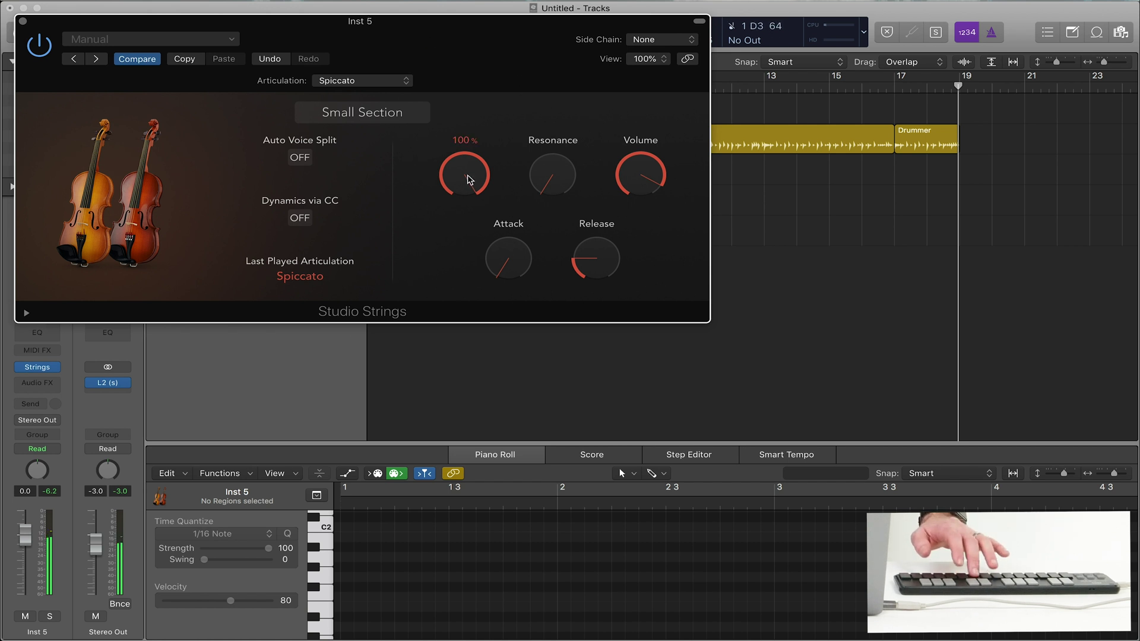
pyautogui.moveTo(474, 254); pyautogui.dragTo(460, 145)
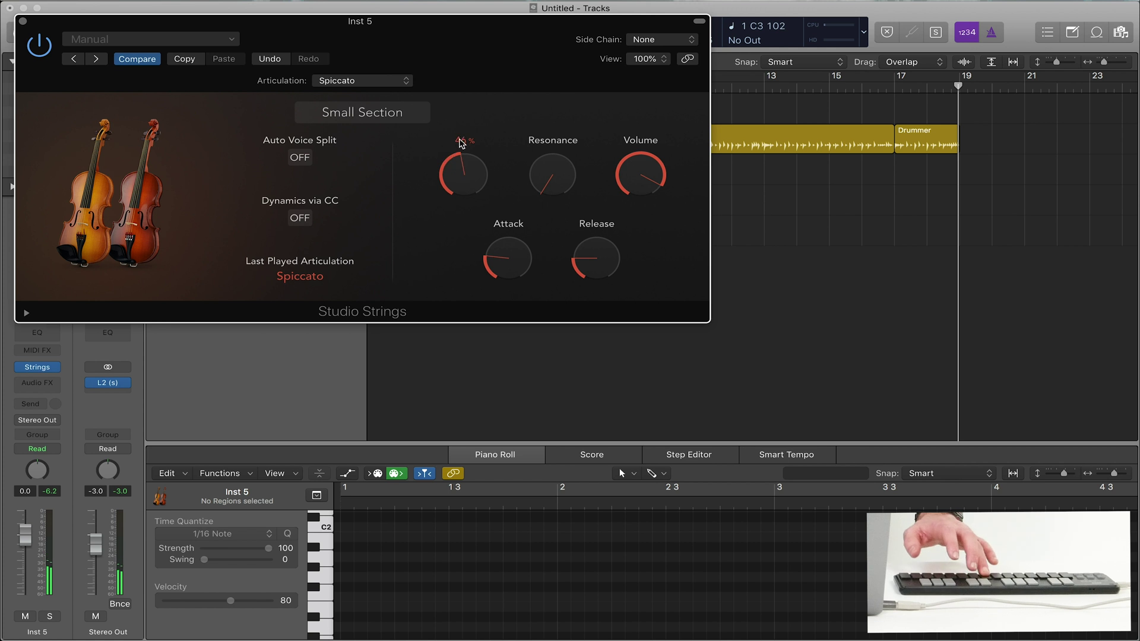
pyautogui.click(335, 118)
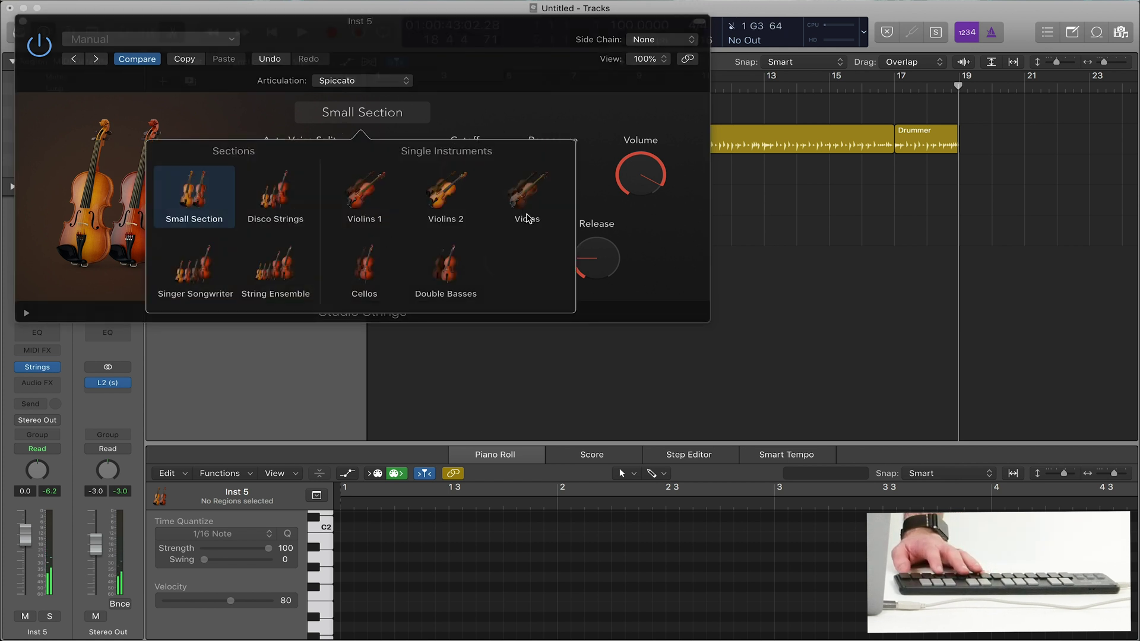
# Step: Switch the instrument to Cellos with Sustain articulation
pyautogui.click(363, 280)
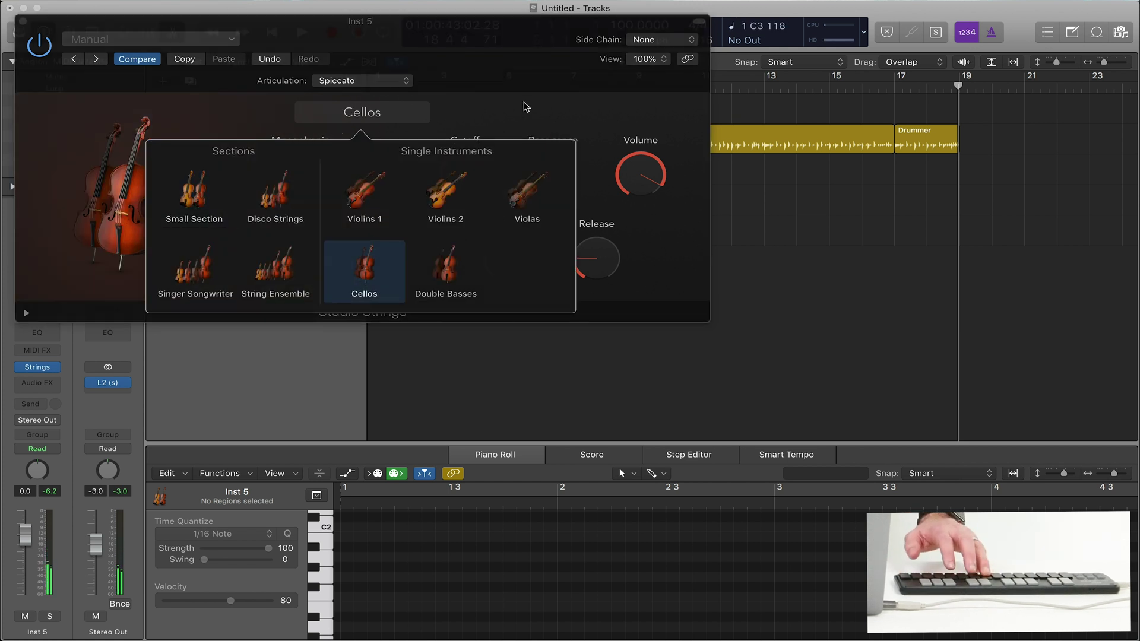
pyautogui.click(526, 107)
pyautogui.click(356, 80)
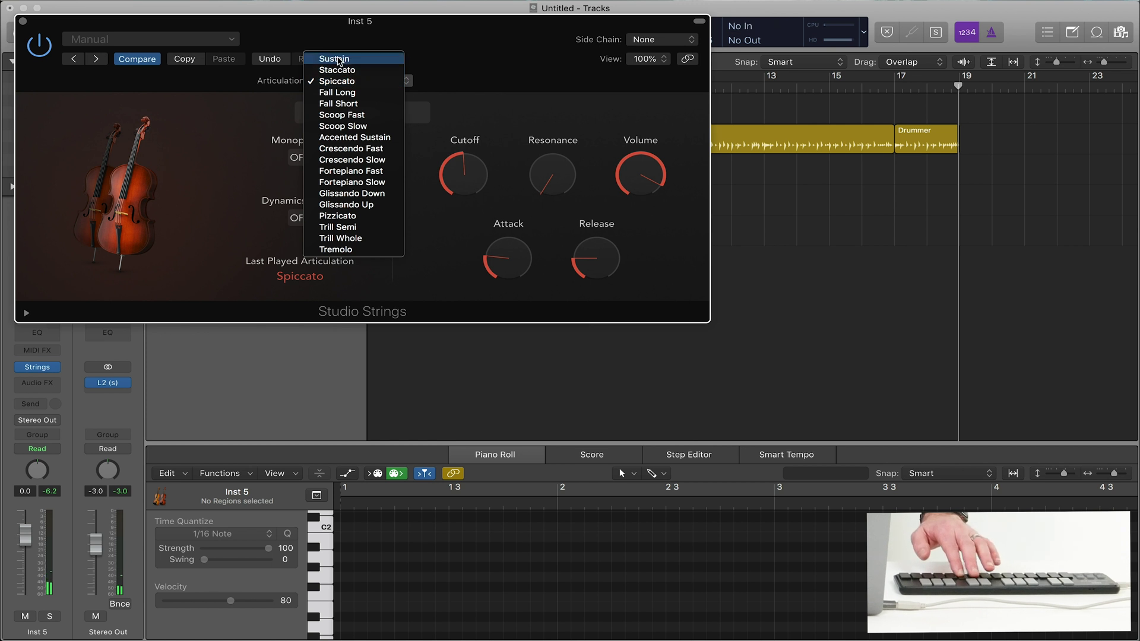
pyautogui.click(341, 58)
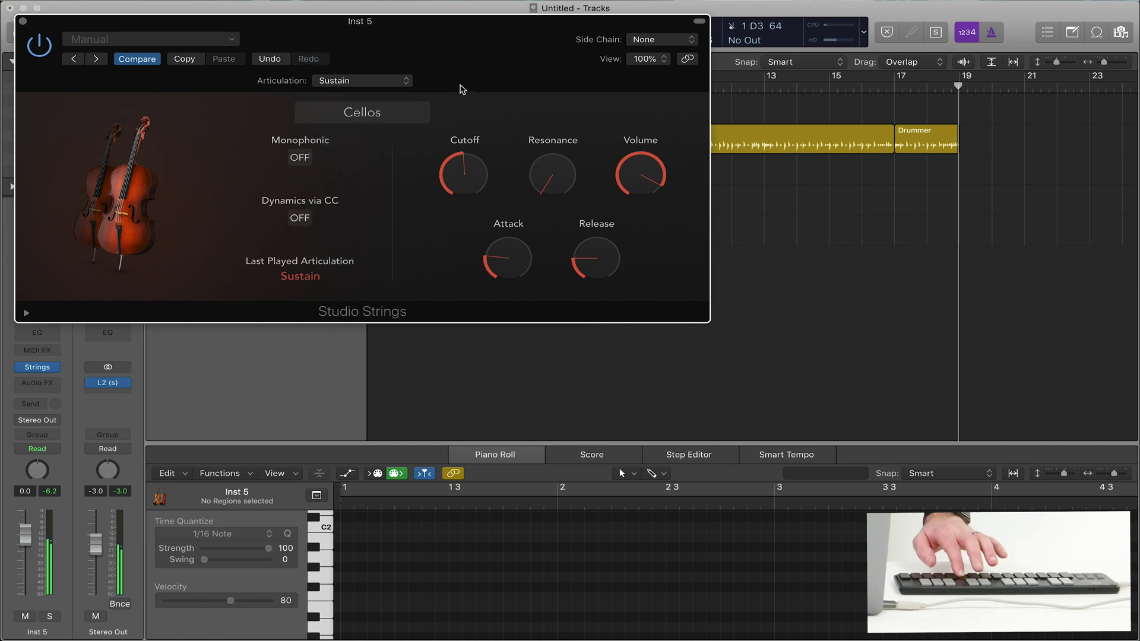
# Step: Leave articulation and section unchanged, then close the Studio Strings window
pyautogui.click(377, 84)
pyautogui.click(430, 63)
pyautogui.click(402, 109)
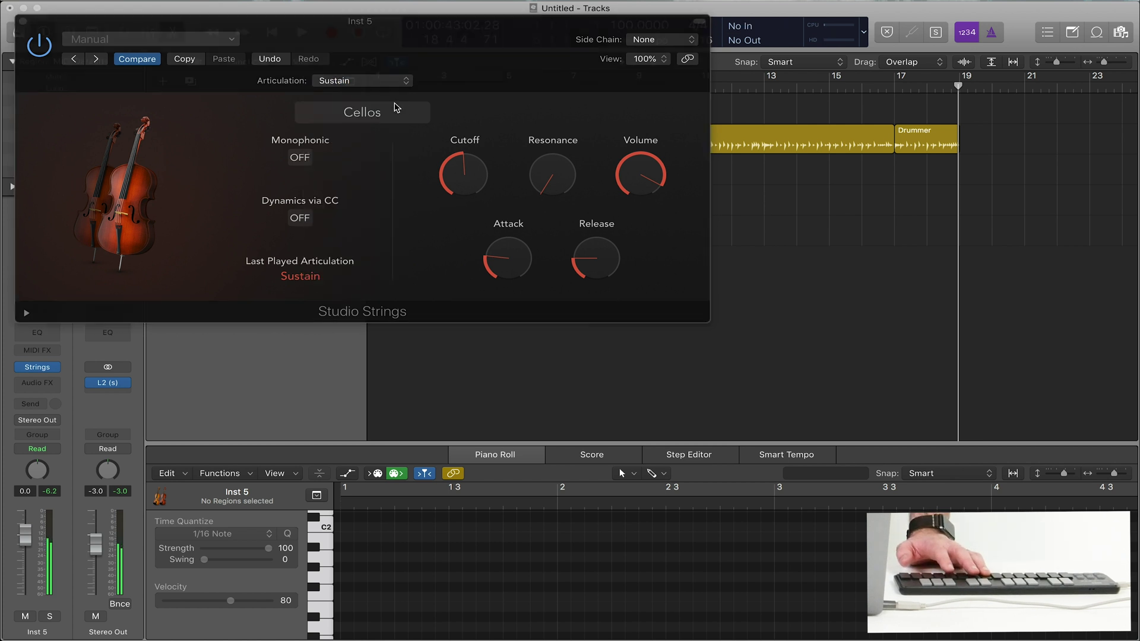
pyautogui.click(530, 72)
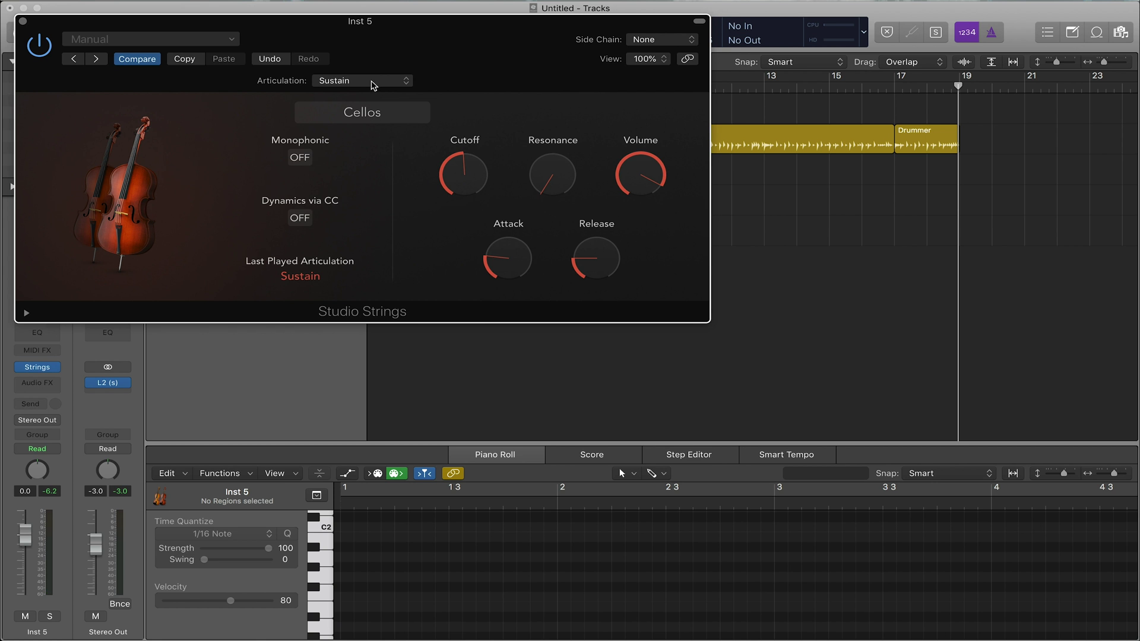
pyautogui.click(373, 84)
pyautogui.click(463, 89)
pyautogui.click(23, 21)
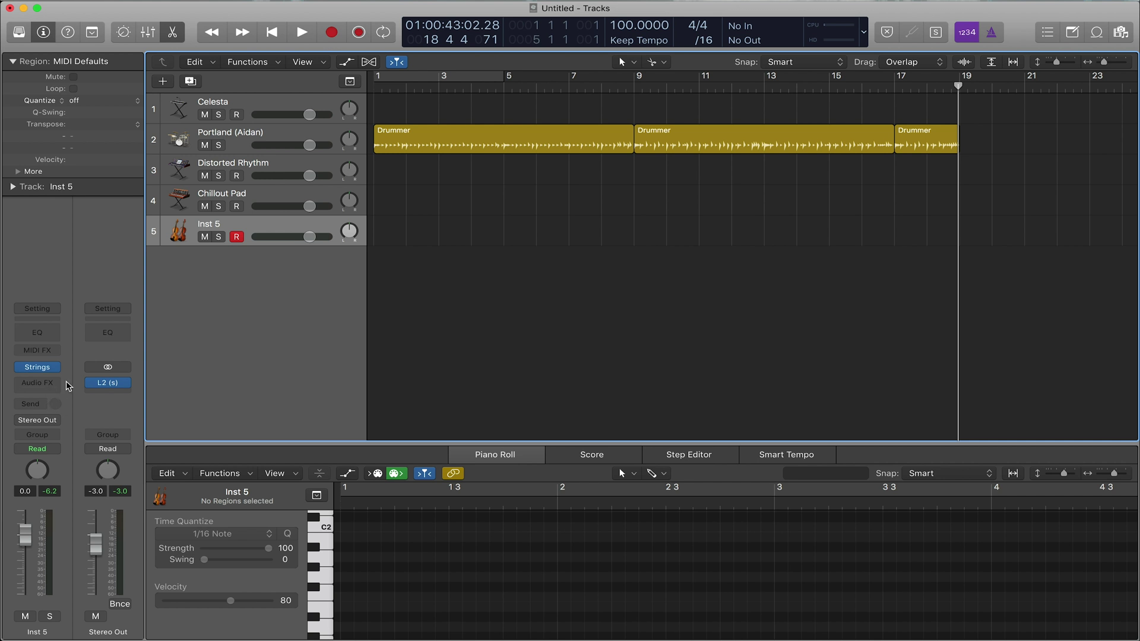
pyautogui.click(55, 367)
# Step: Load Vintage Electric Piano in stereo on the fifth track
pyautogui.moveTo(72, 518)
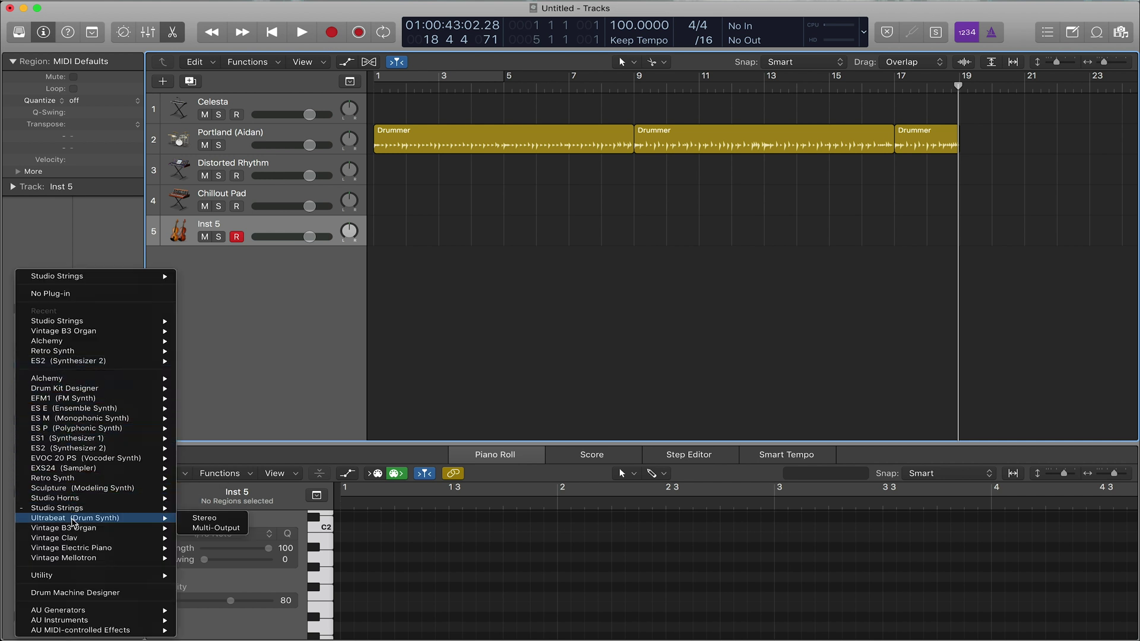
pyautogui.moveTo(142, 548)
pyautogui.click(200, 548)
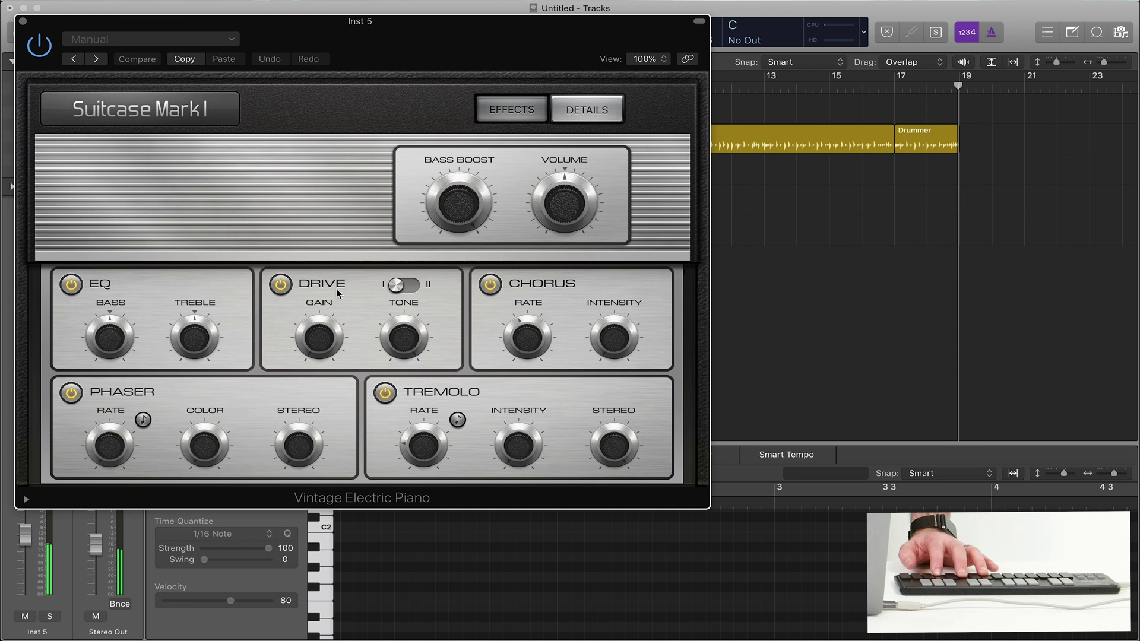
# Step: Set the piano's Drive to mode II and its model to Suitcase Mark IV
pyautogui.click(404, 285)
pyautogui.moveTo(314, 350)
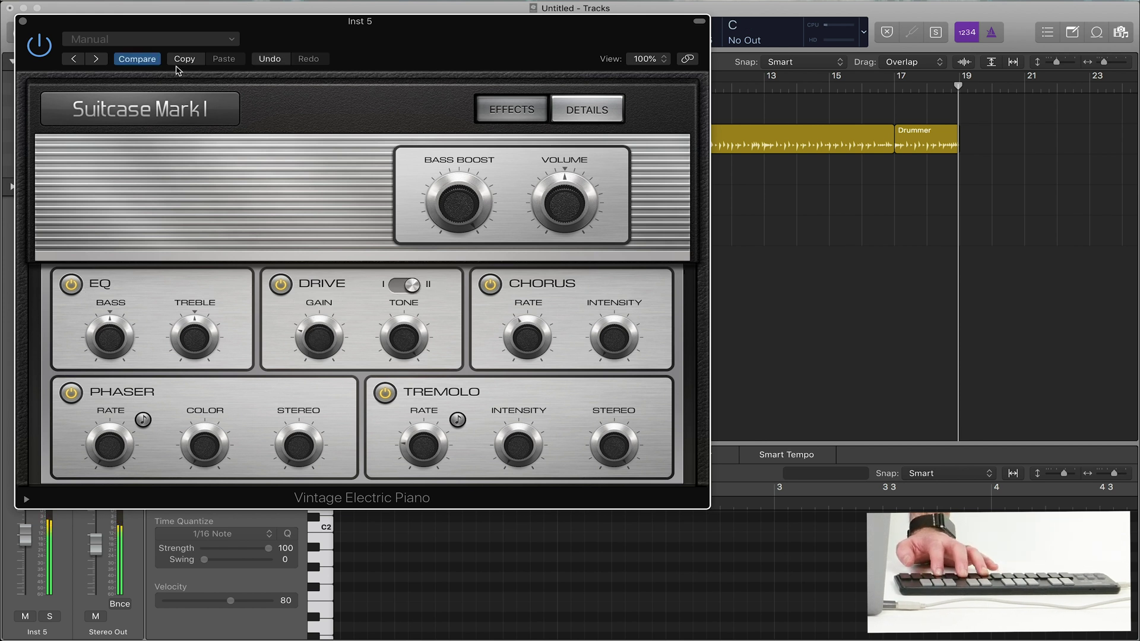
pyautogui.click(148, 108)
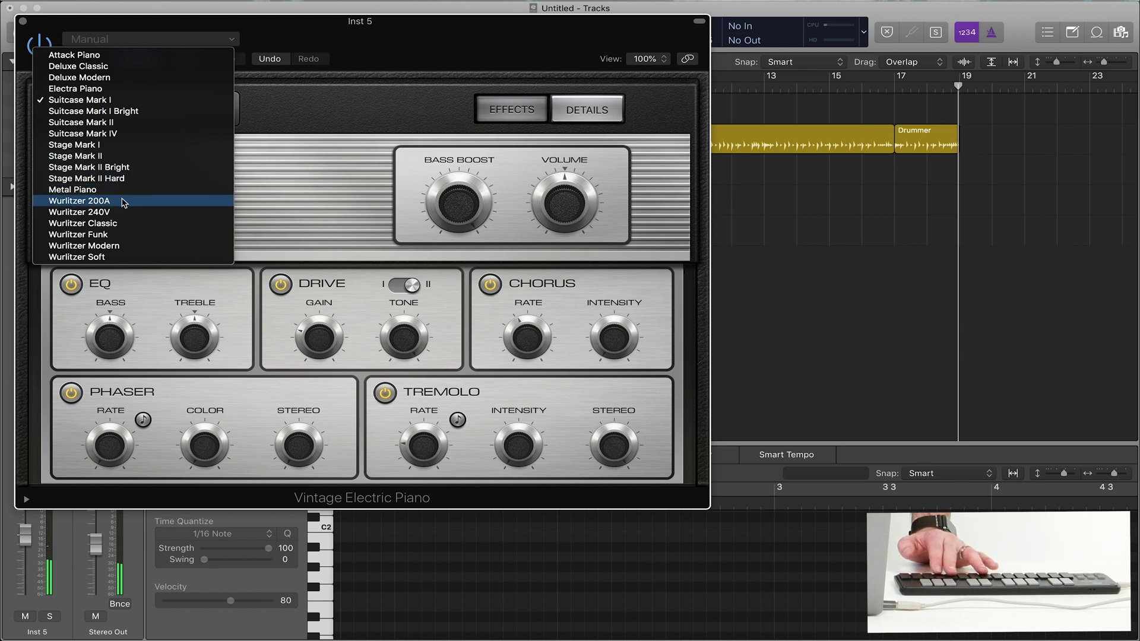
pyautogui.click(133, 134)
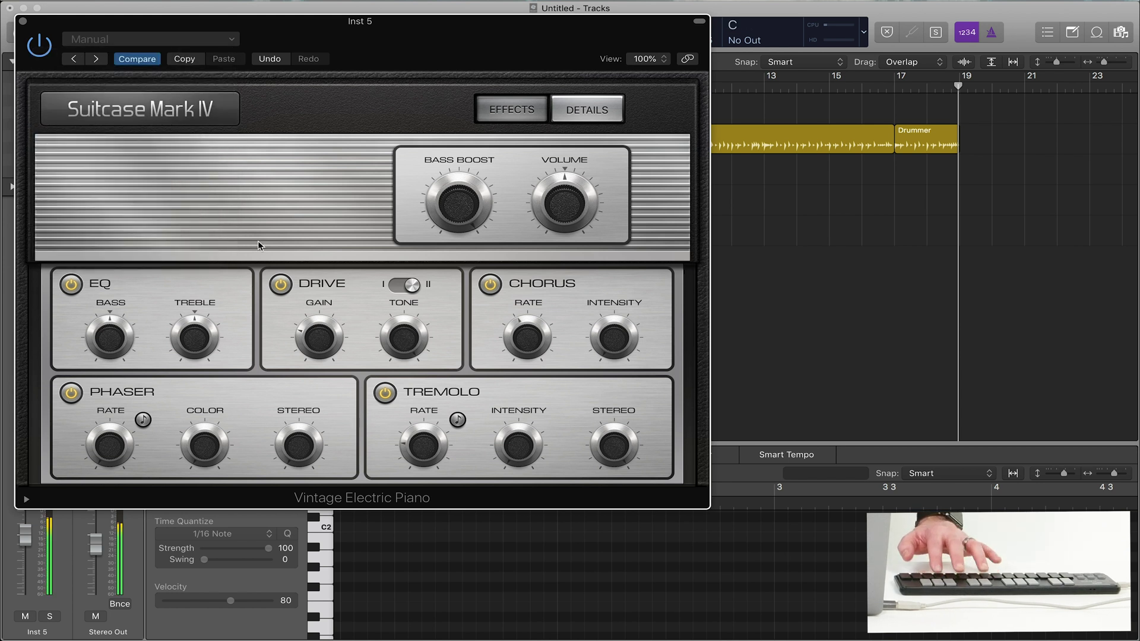
# Step: Disable the piano's Drive, tempo-sync the Tremolo rate, then turn Tremolo off
pyautogui.click(281, 285)
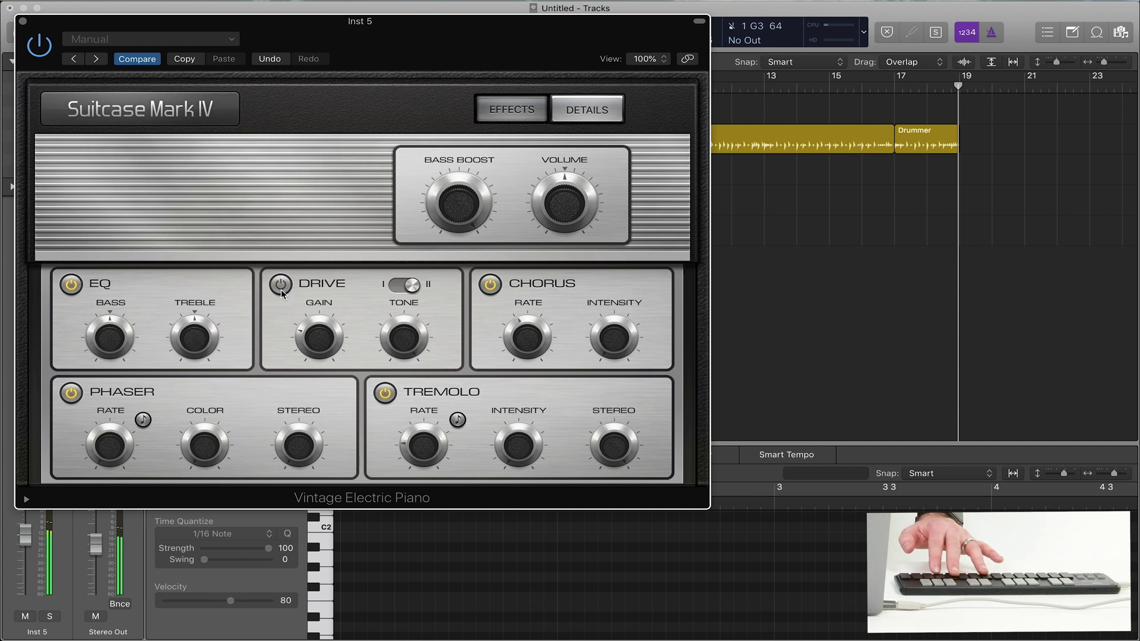
pyautogui.click(457, 421)
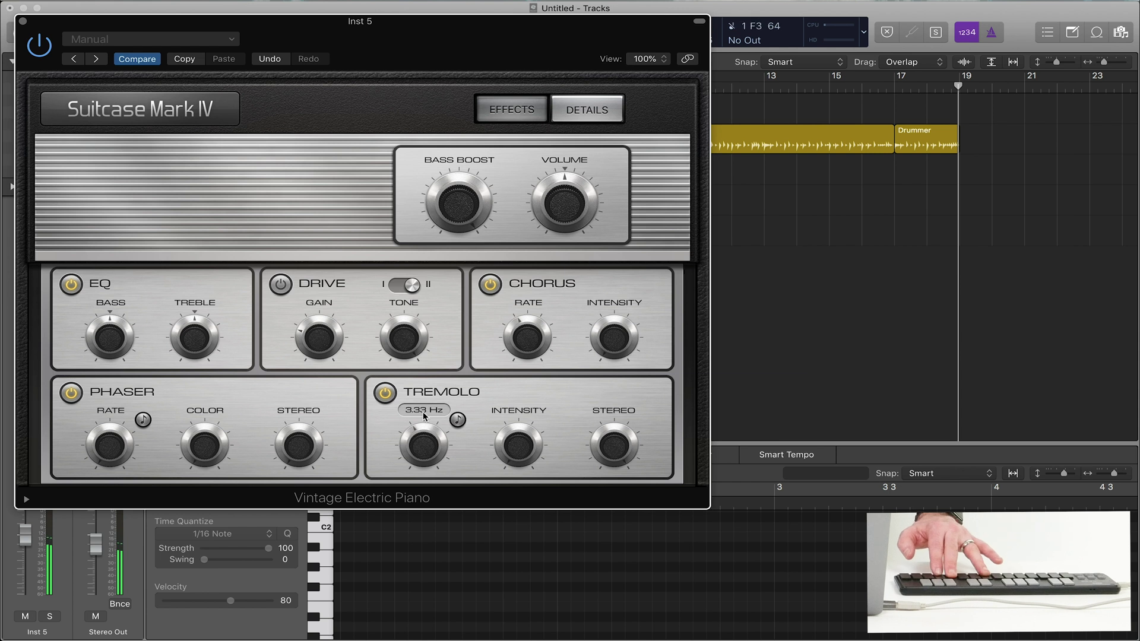
pyautogui.click(456, 421)
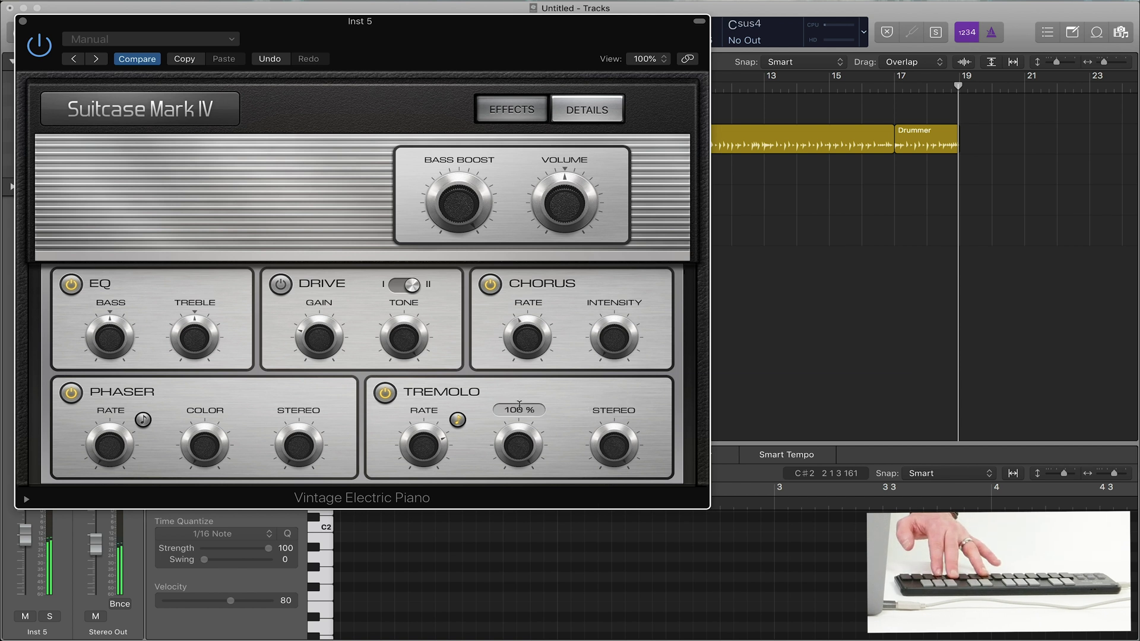
pyautogui.click(385, 393)
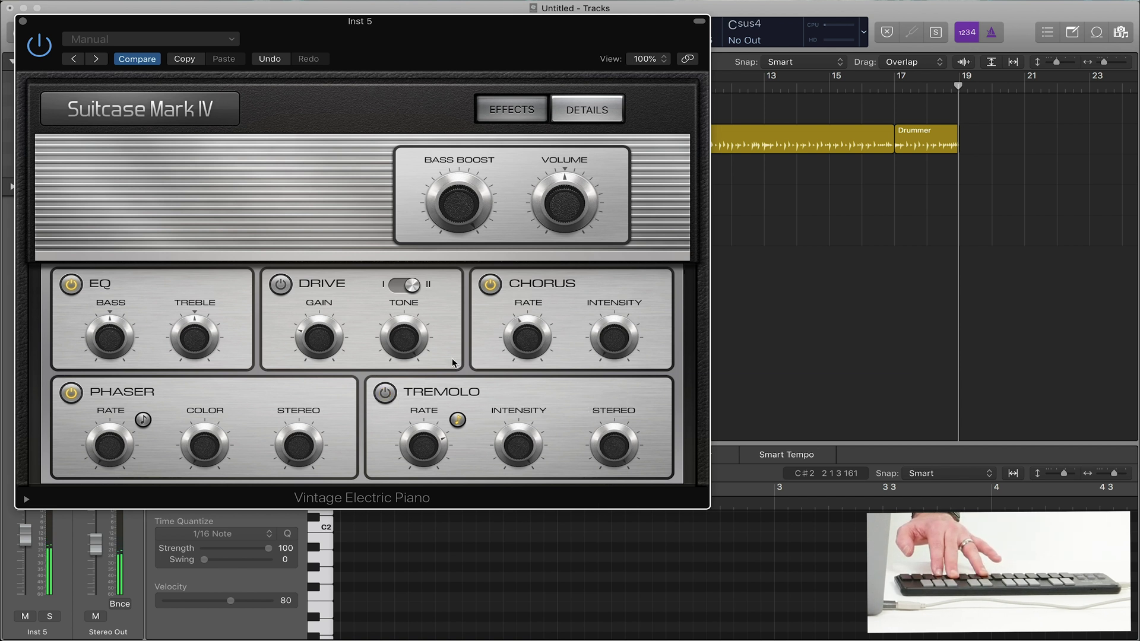
# Step: Show the electric piano's Details settings and lower the Tine Bell level
pyautogui.click(587, 110)
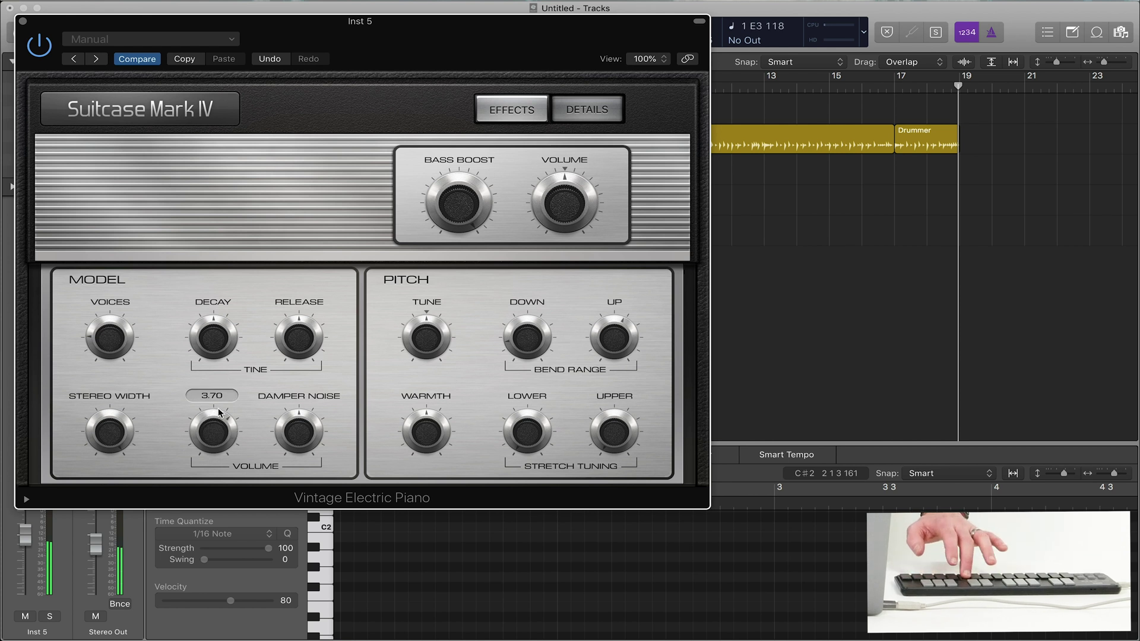
pyautogui.scroll(-5, 227, 380)
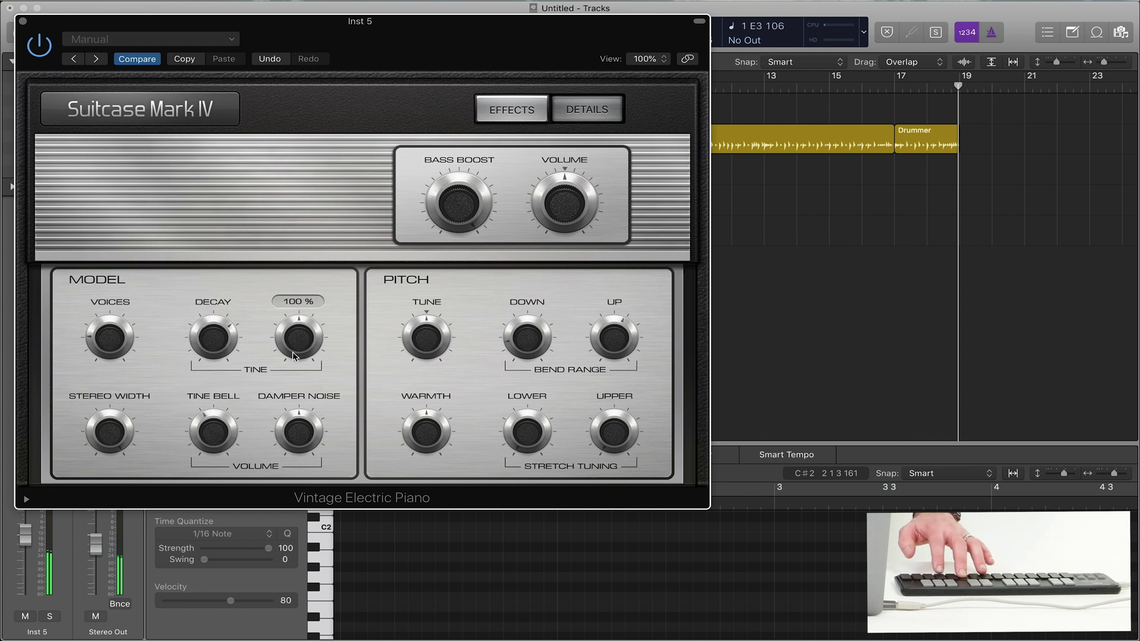